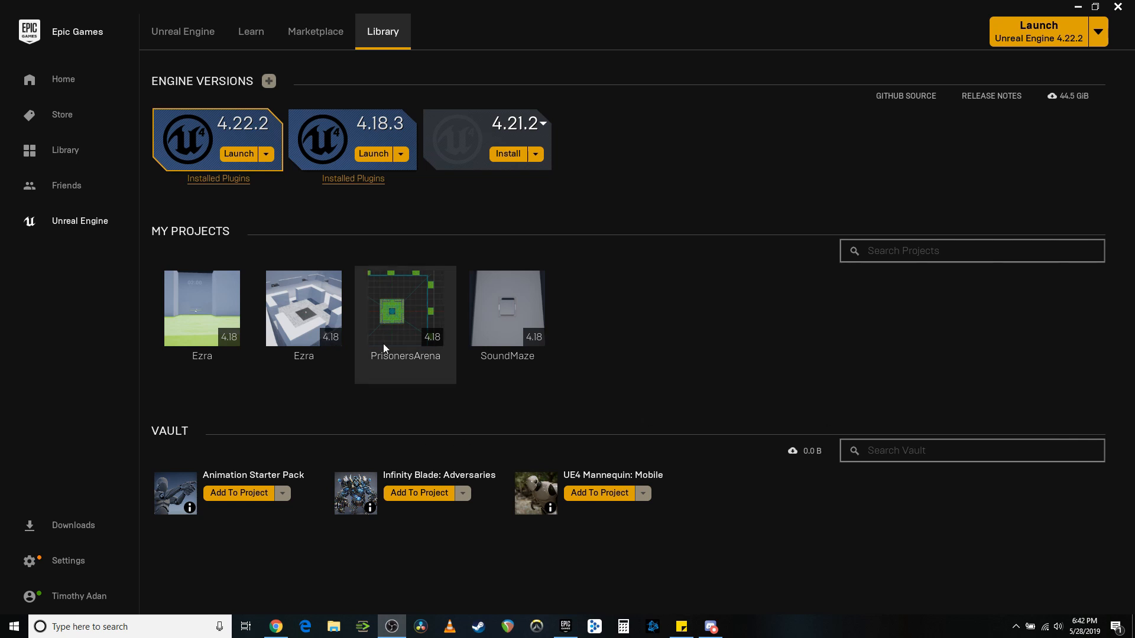
mouse_move(415, 326)
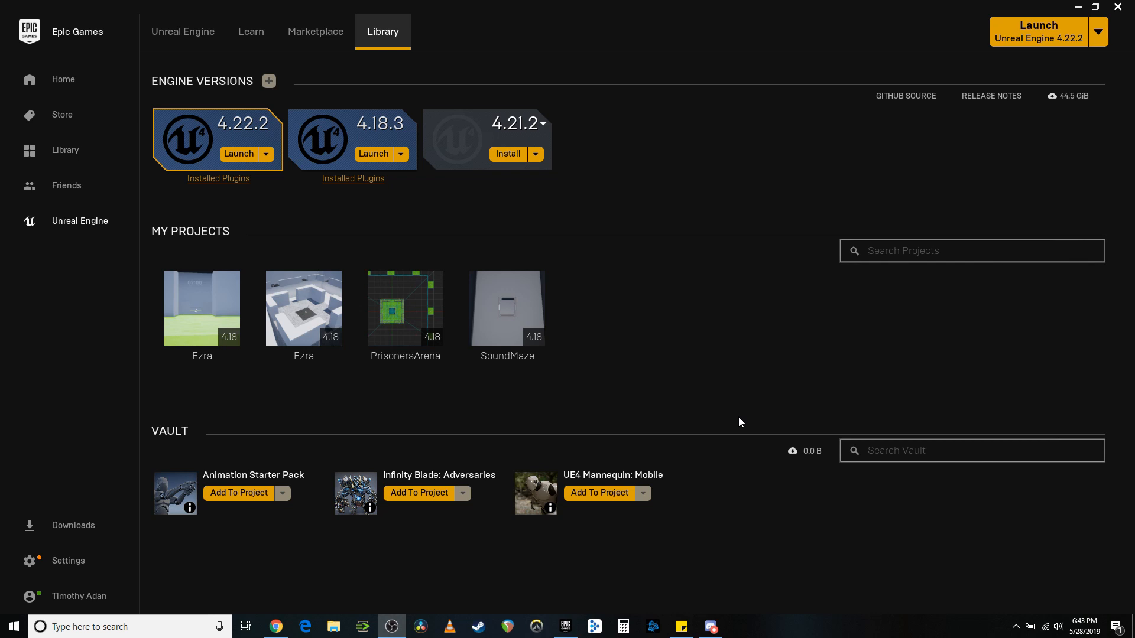
click(708, 326)
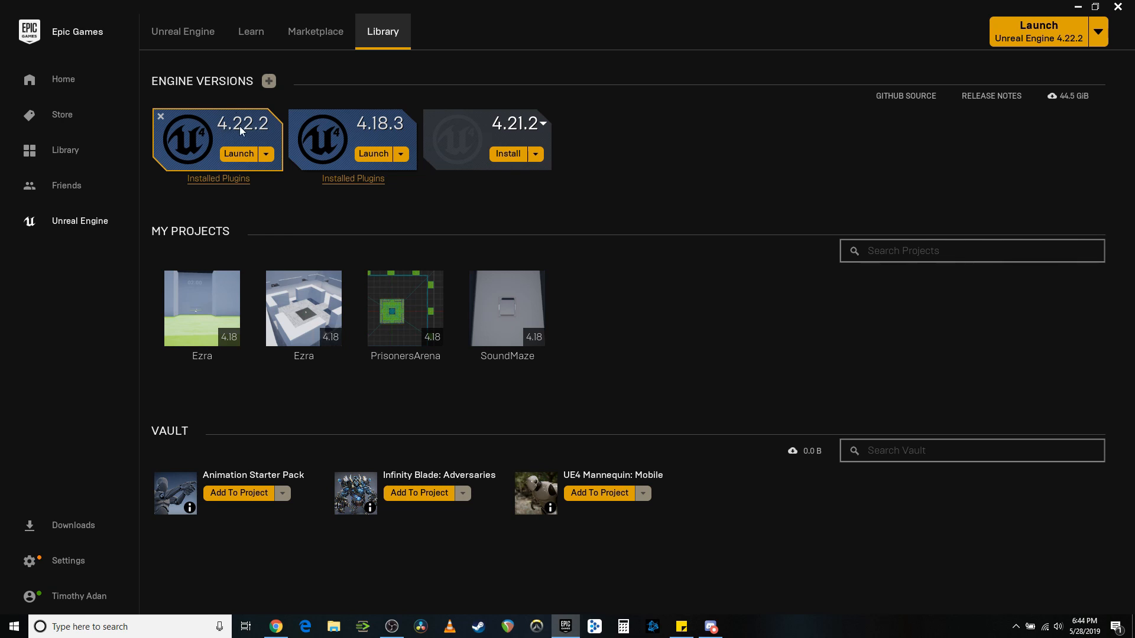
Switch to the Wwise Launcher, postpone its update, and review the installed Wwise versions before minimizing it
click(601, 630)
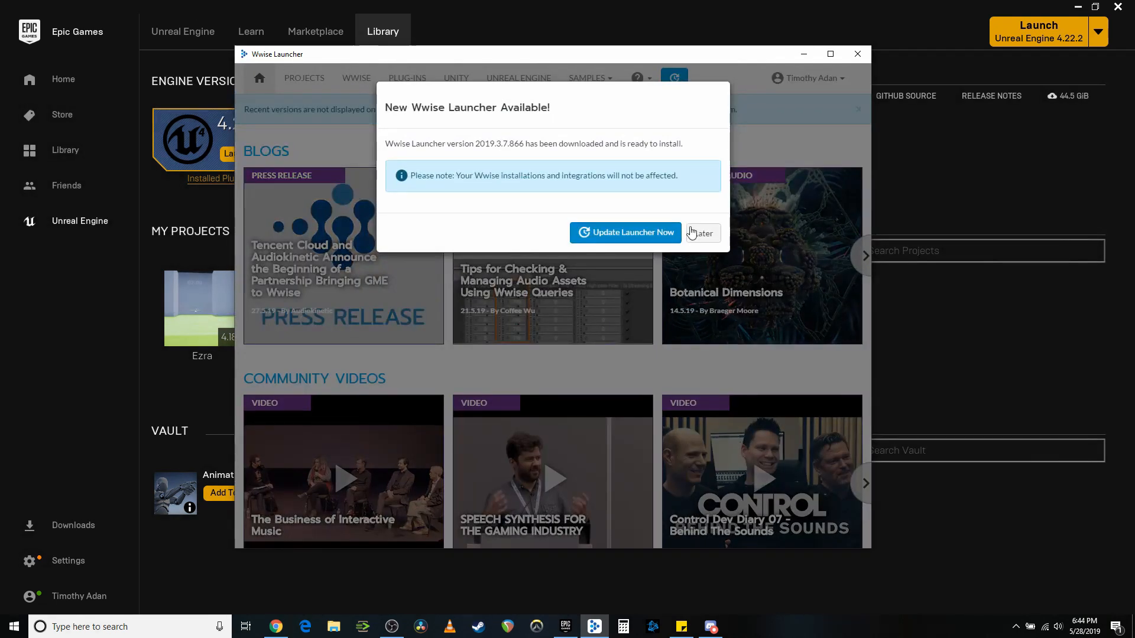
click(703, 234)
click(356, 78)
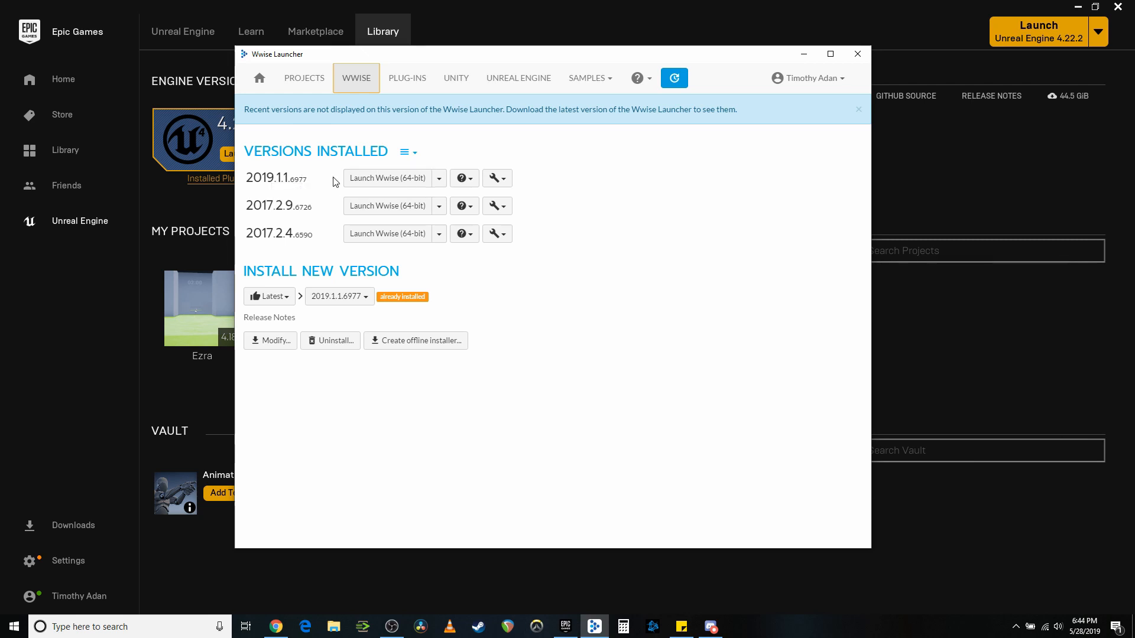
click(805, 54)
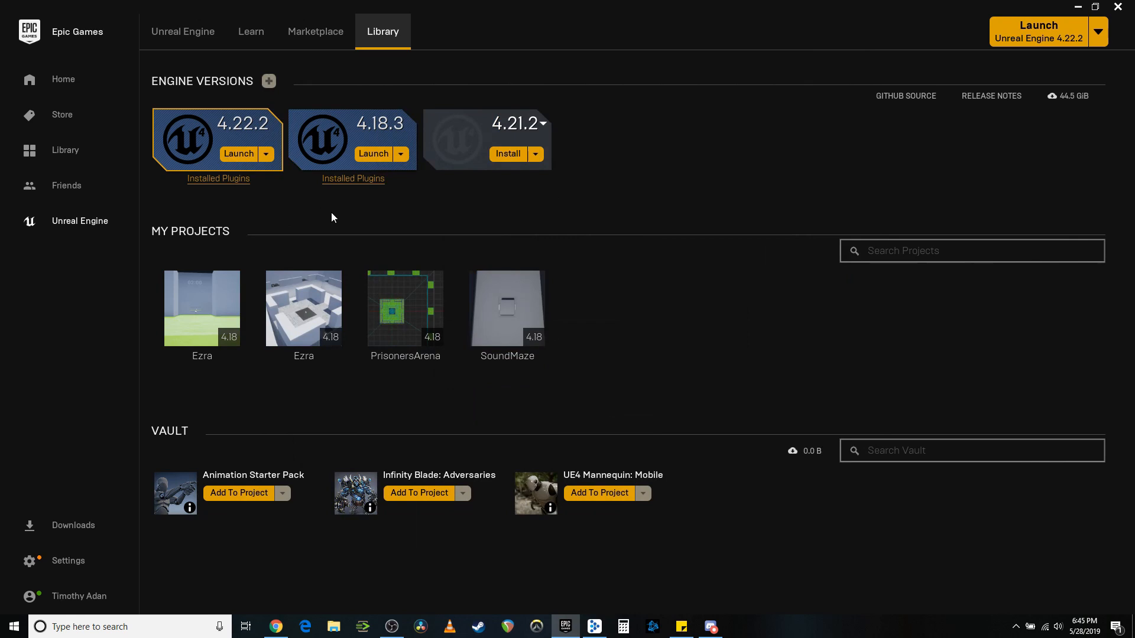
Launch Unreal Engine 4.22.2 from the Epic Games library and reposition the Unreal Project Browser window
click(243, 158)
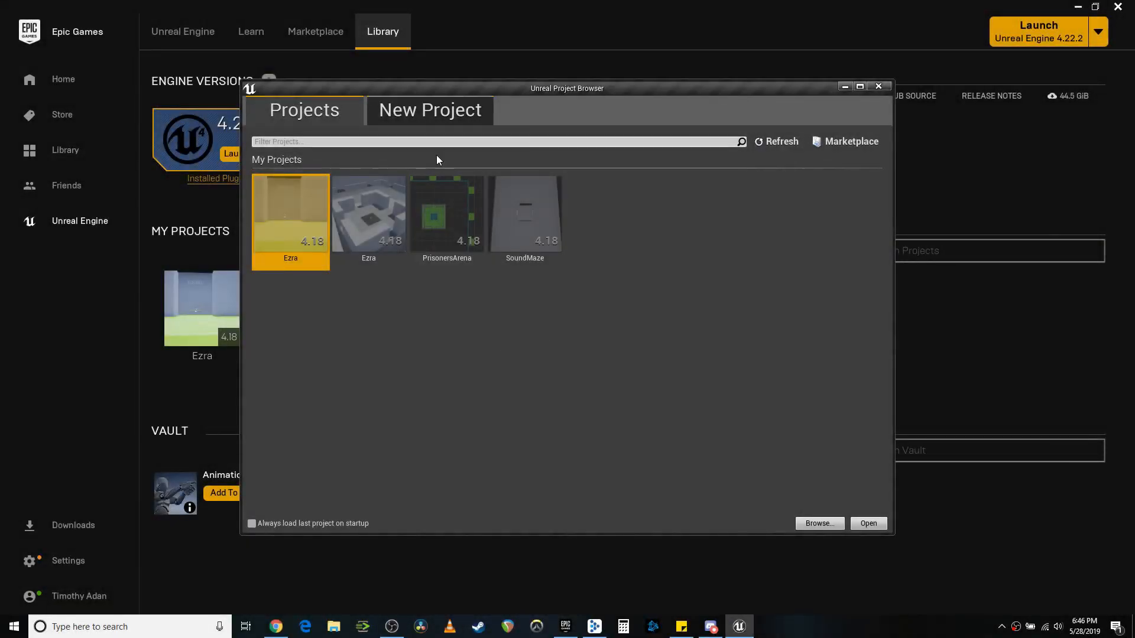
mouse_move(556, 88)
mouse_down()
mouse_move(563, 73)
mouse_move(515, 77)
mouse_move(596, 129)
mouse_move(555, 94)
mouse_up()
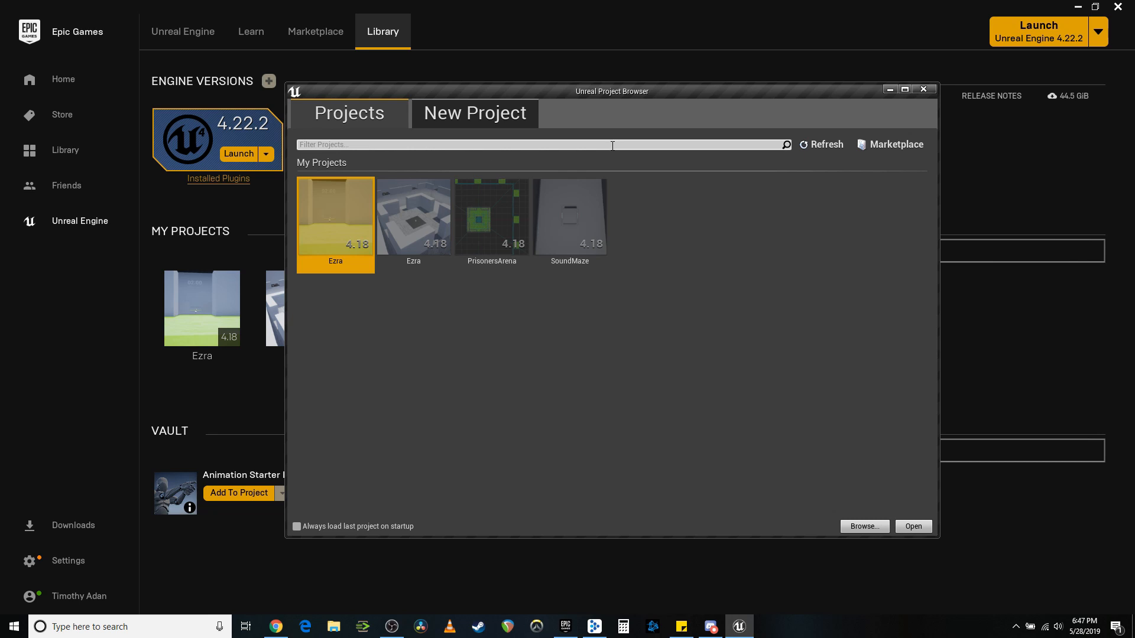
drag(613, 90, 611, 97)
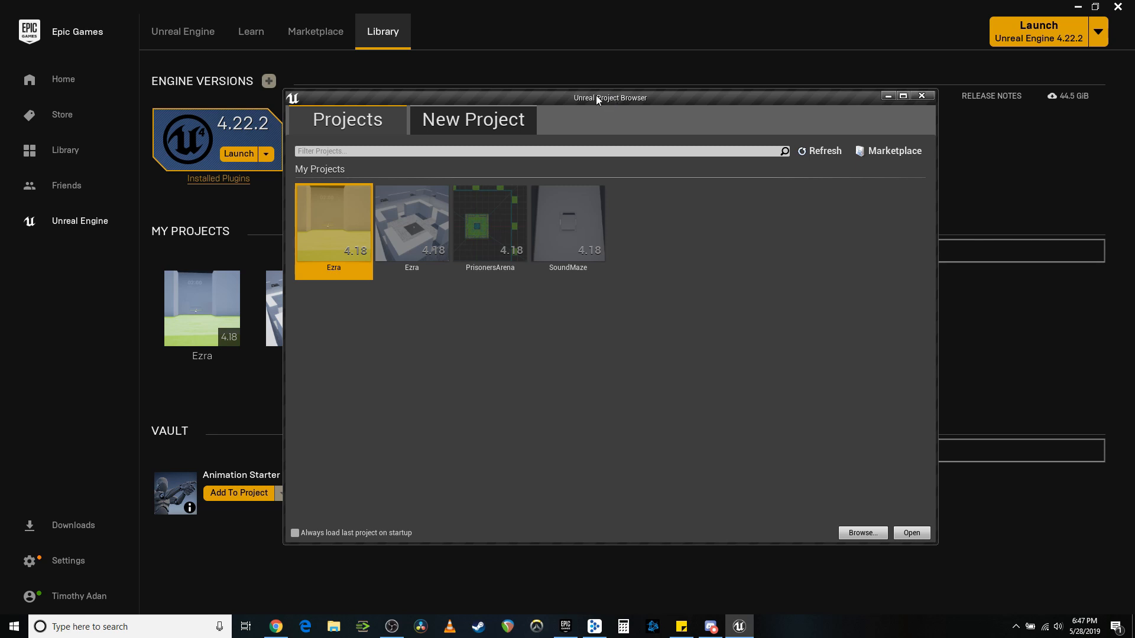
Start a new Blueprint project based on the First Person template
click(488, 134)
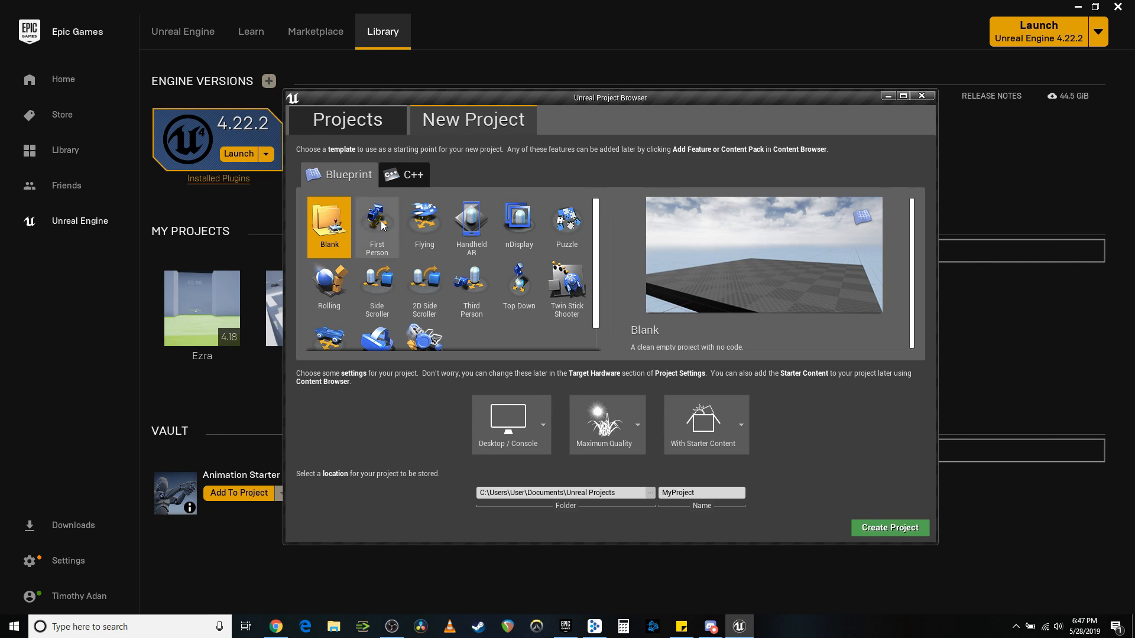
scroll(382, 226, down, 2)
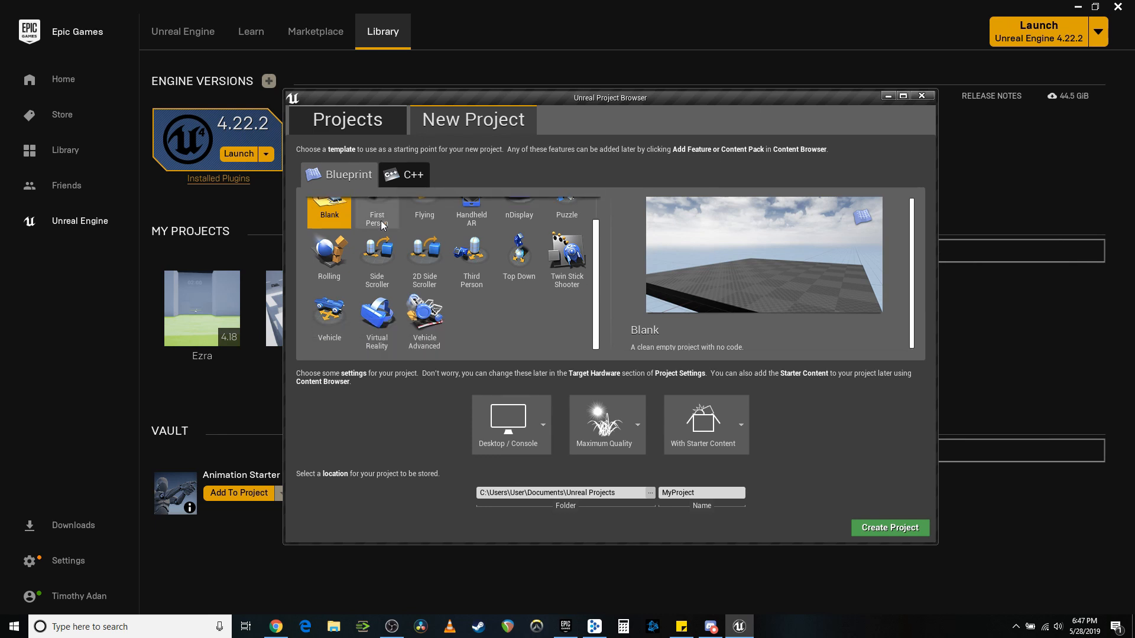
scroll(382, 226, up, 2)
click(381, 225)
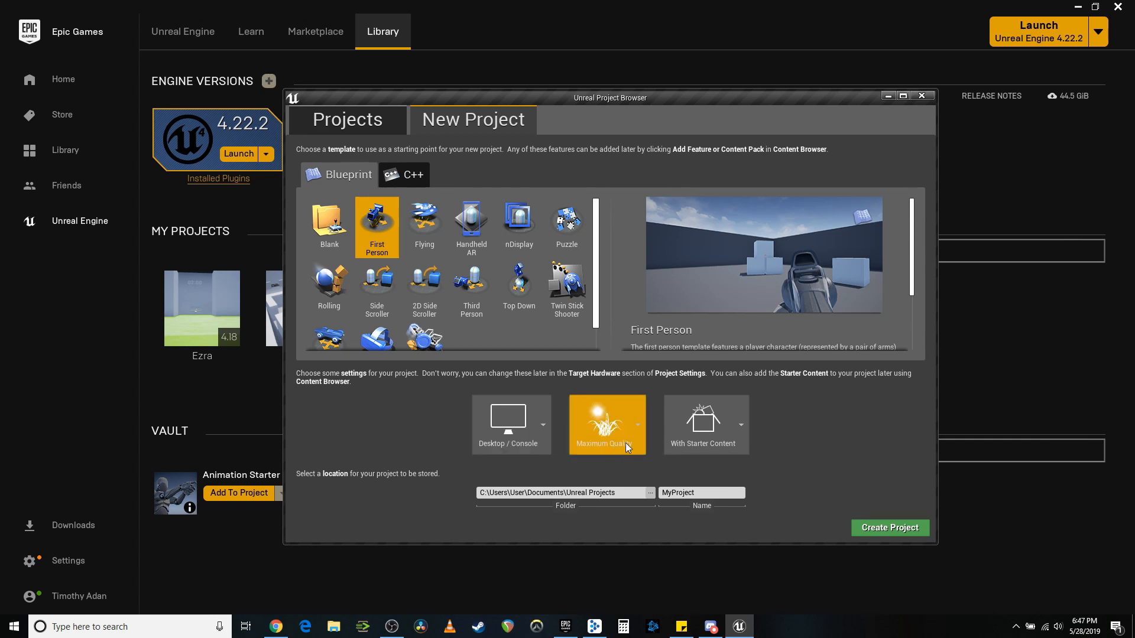
Create the project with No Starter Content under the name TestProject and dismiss the editor tutorial
click(740, 426)
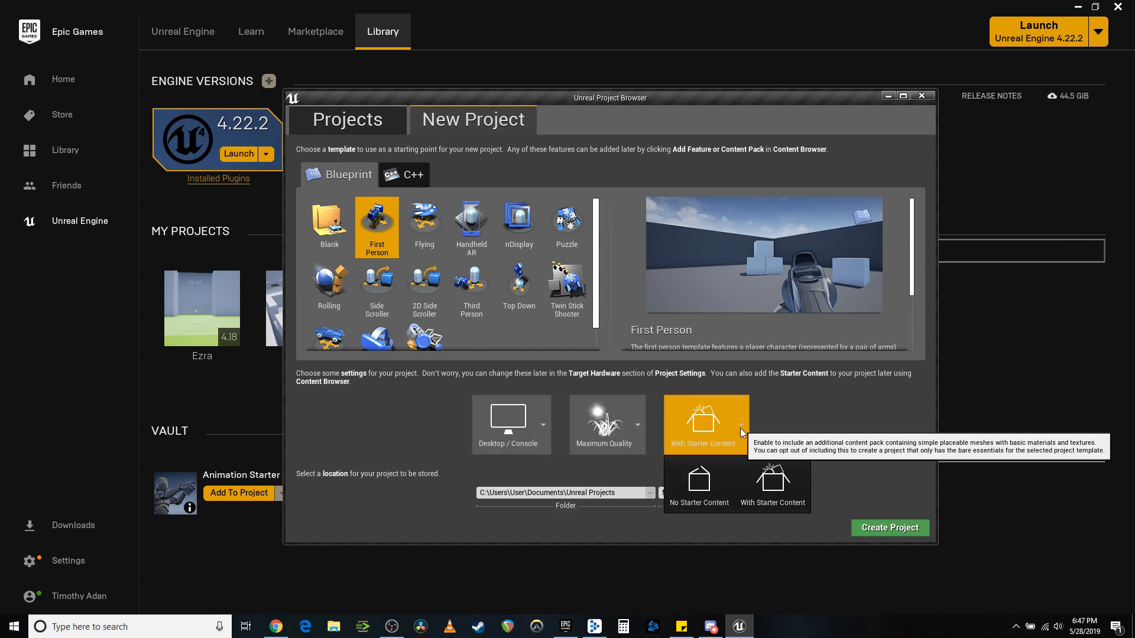
click(697, 486)
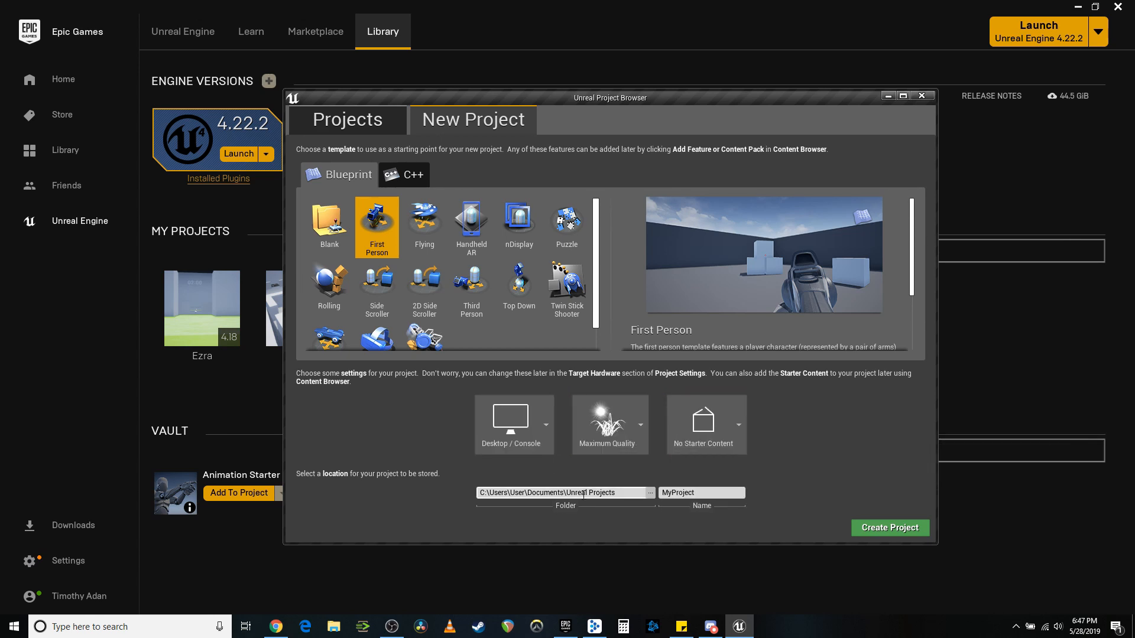
click(704, 493)
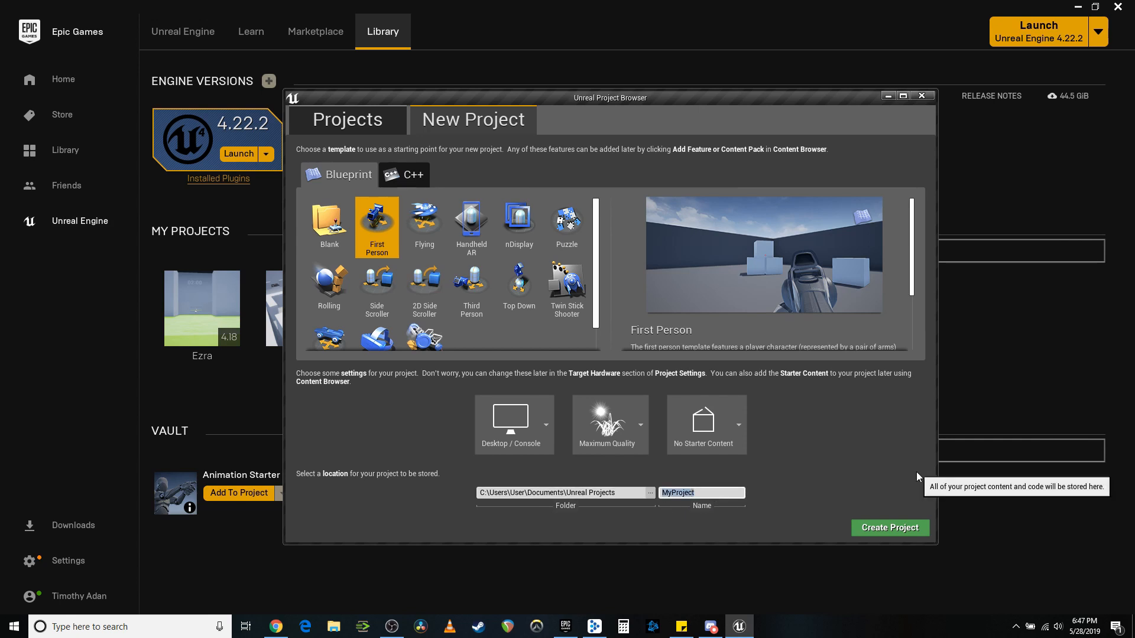
text(TestProject)
click(887, 533)
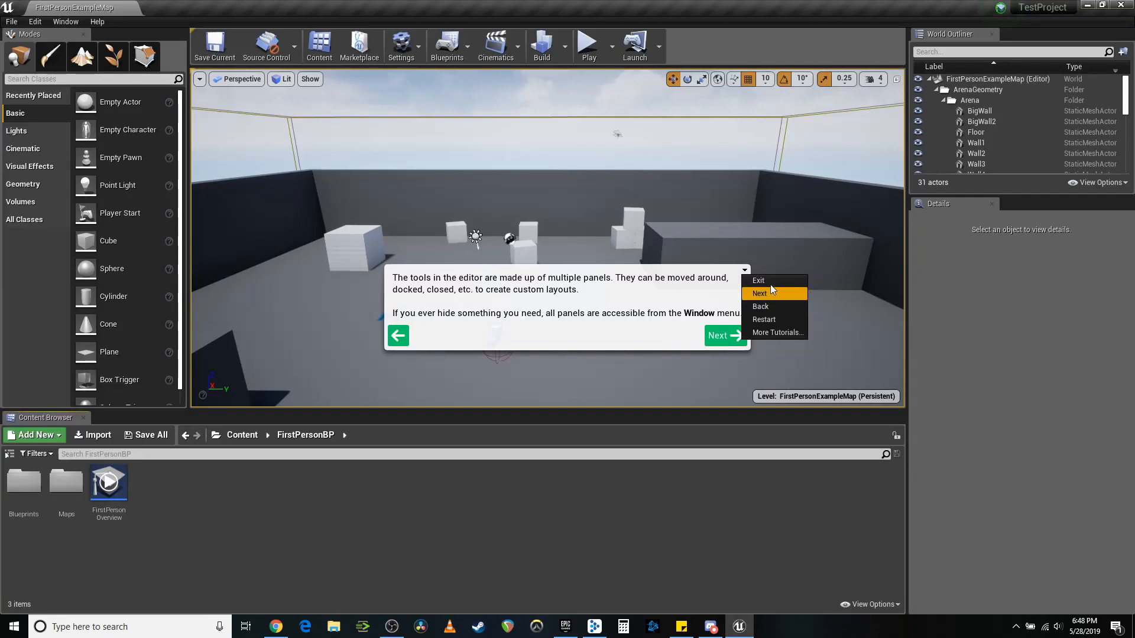
click(771, 289)
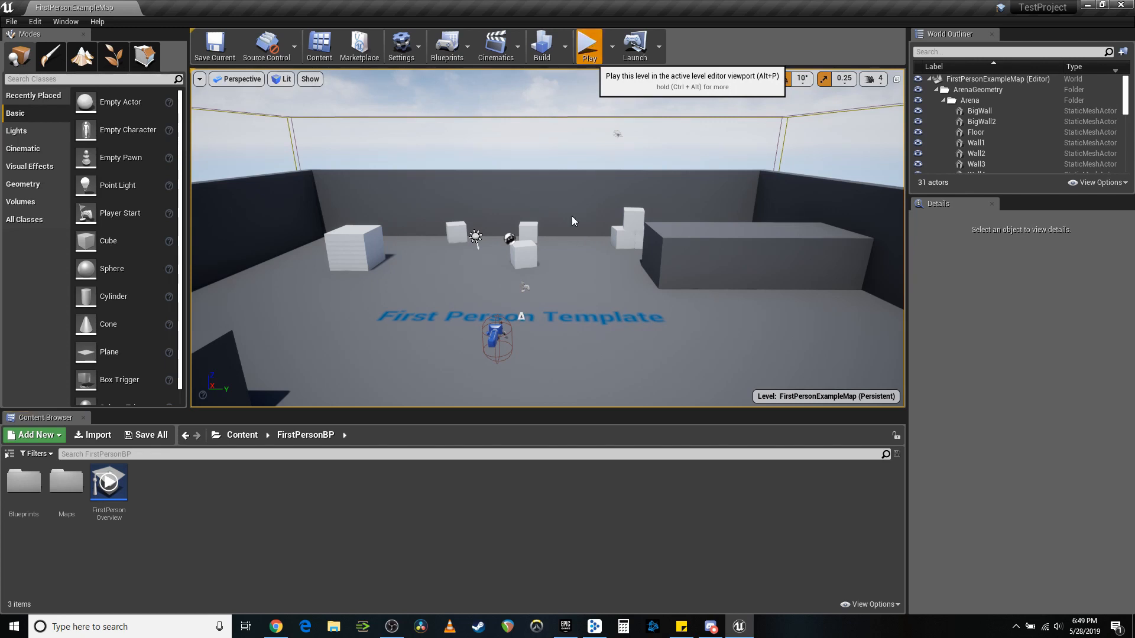
Play-test the first-person level in the viewport by walking around and shooting the cubes, and end the session
key(alt+p)
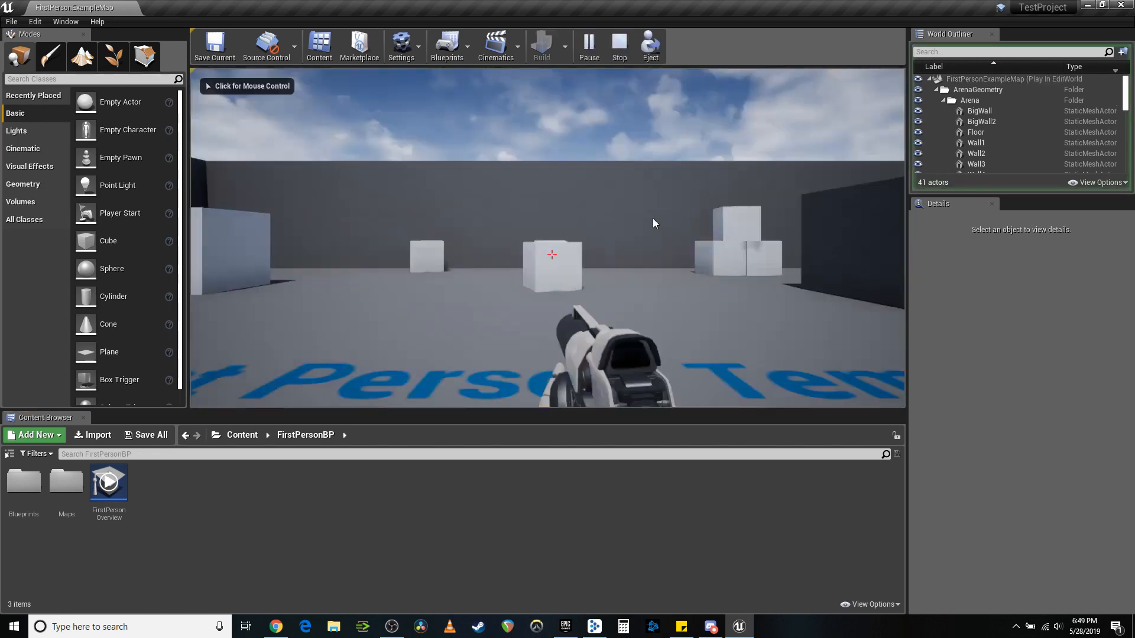
click(604, 203)
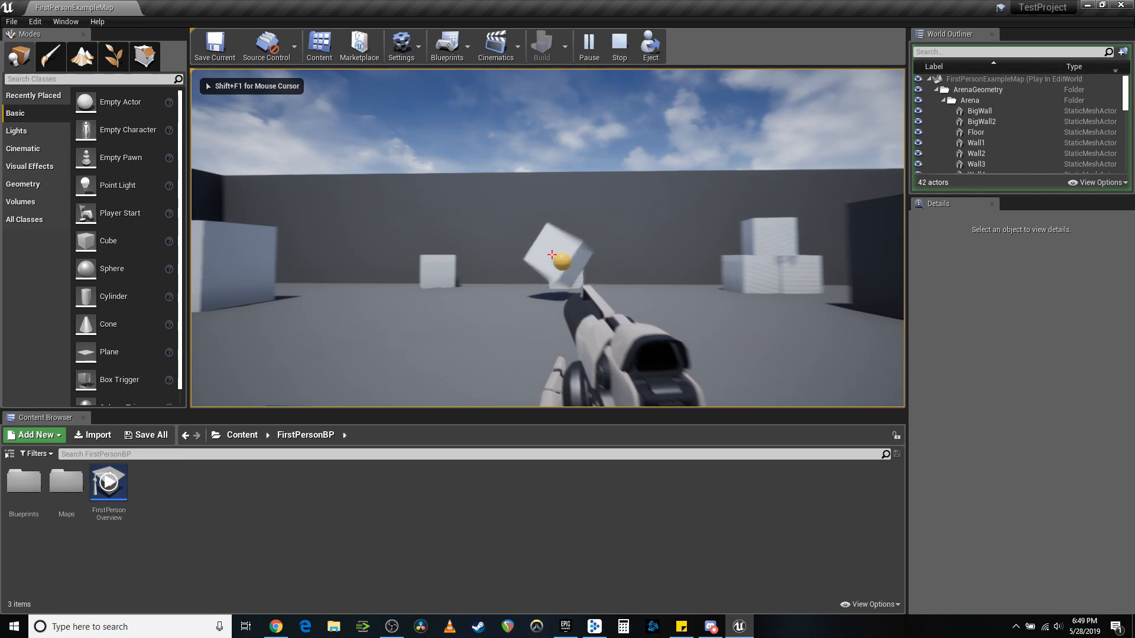
key(a)
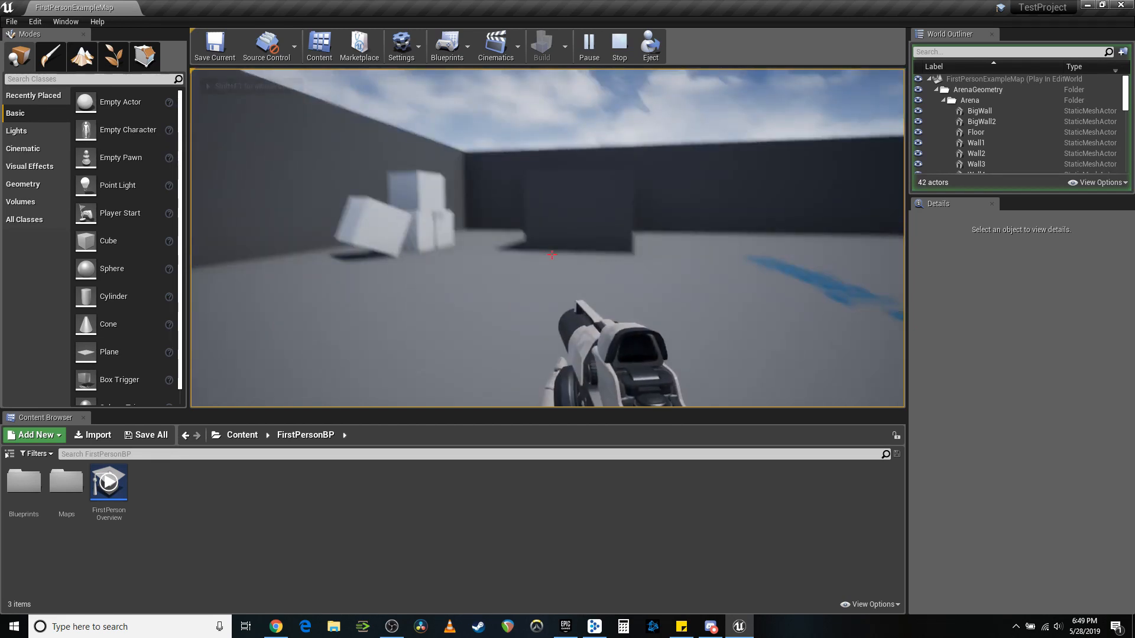
key(w)
click(551, 254)
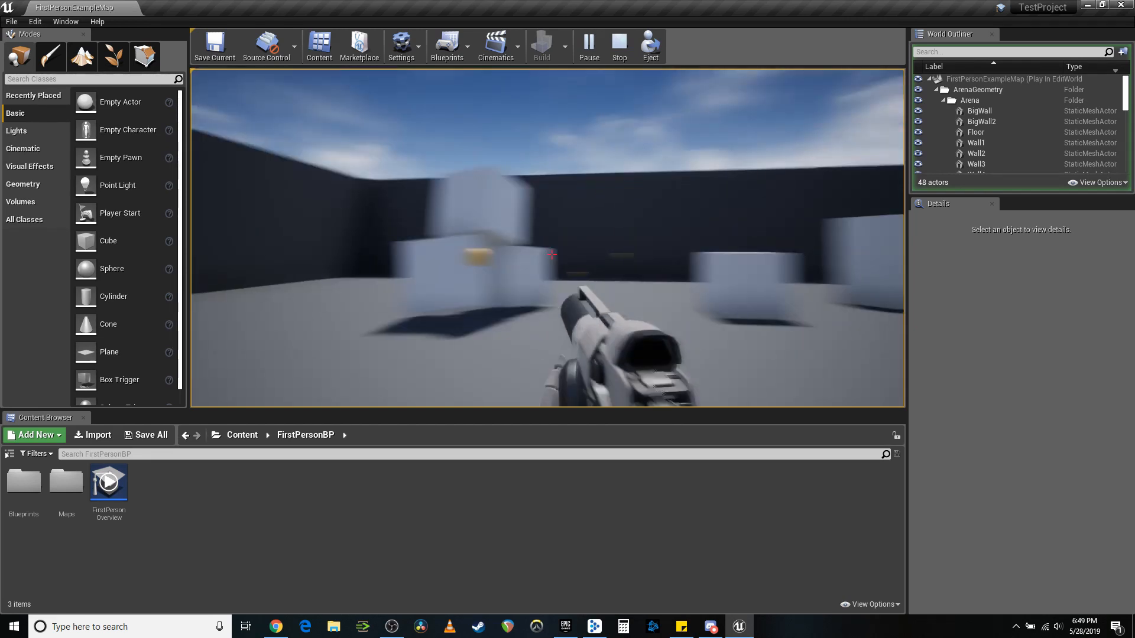
click(552, 255)
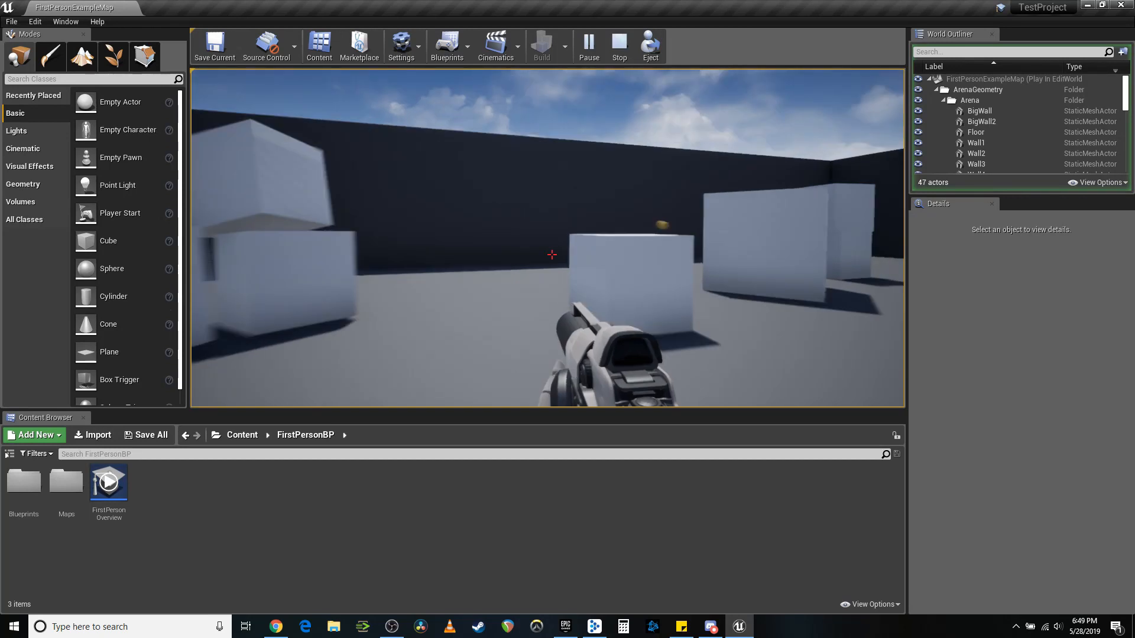
key(Escape)
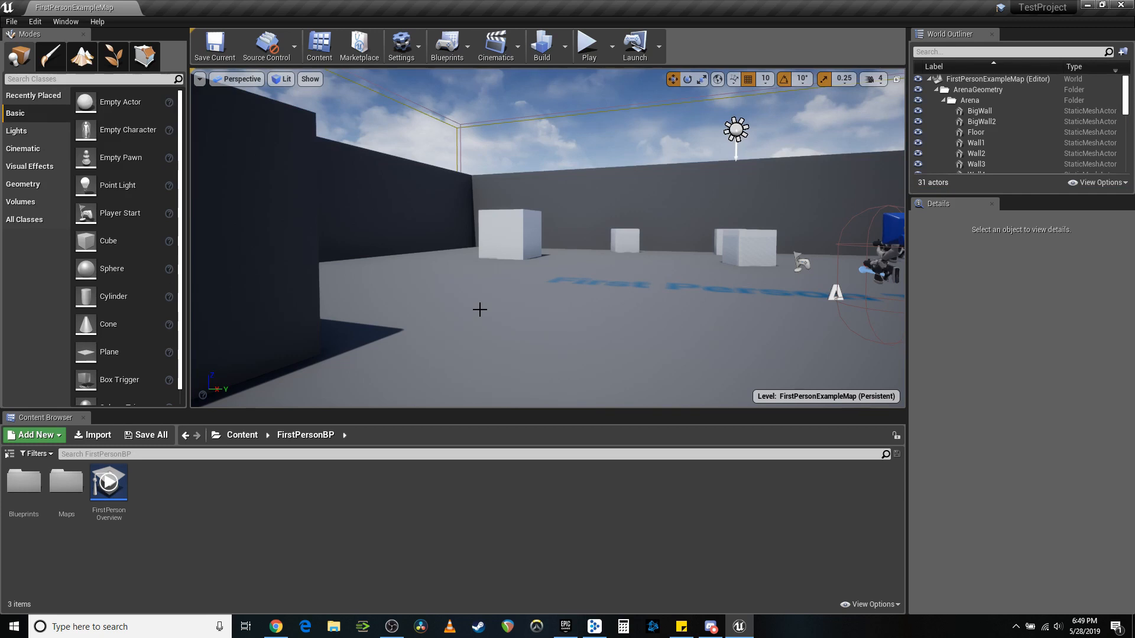
Delete all the white cubes in the Cubes folder, EditorCube8 through EditorCube21, from the arena
right_drag(480, 310, 481, 372)
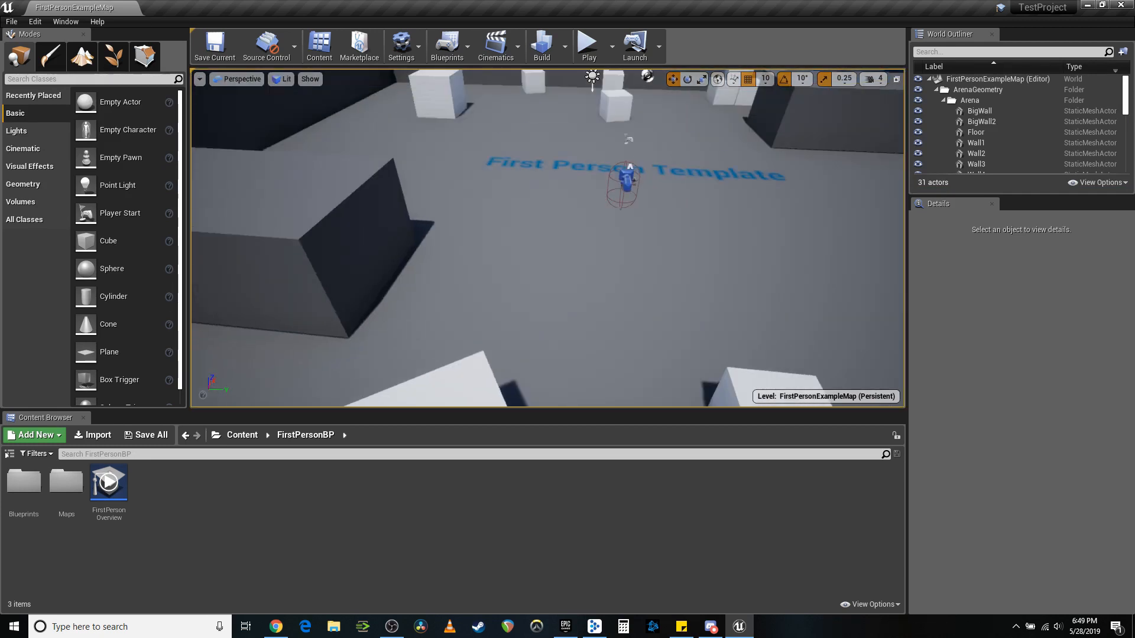
key(s)
right_drag(481, 331, 509, 312)
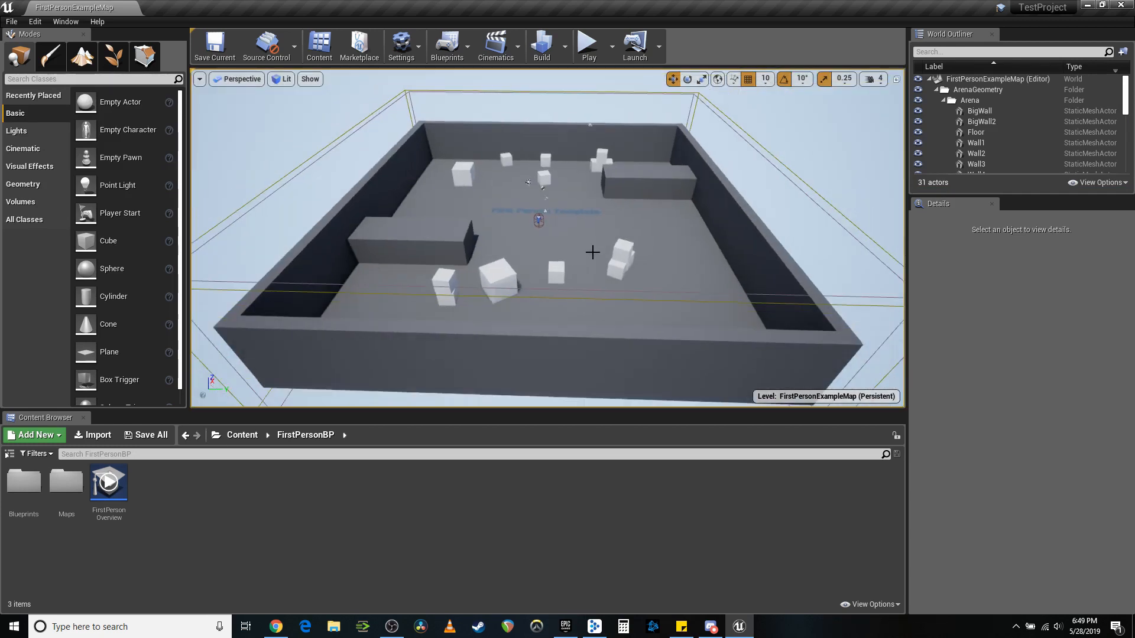
click(626, 253)
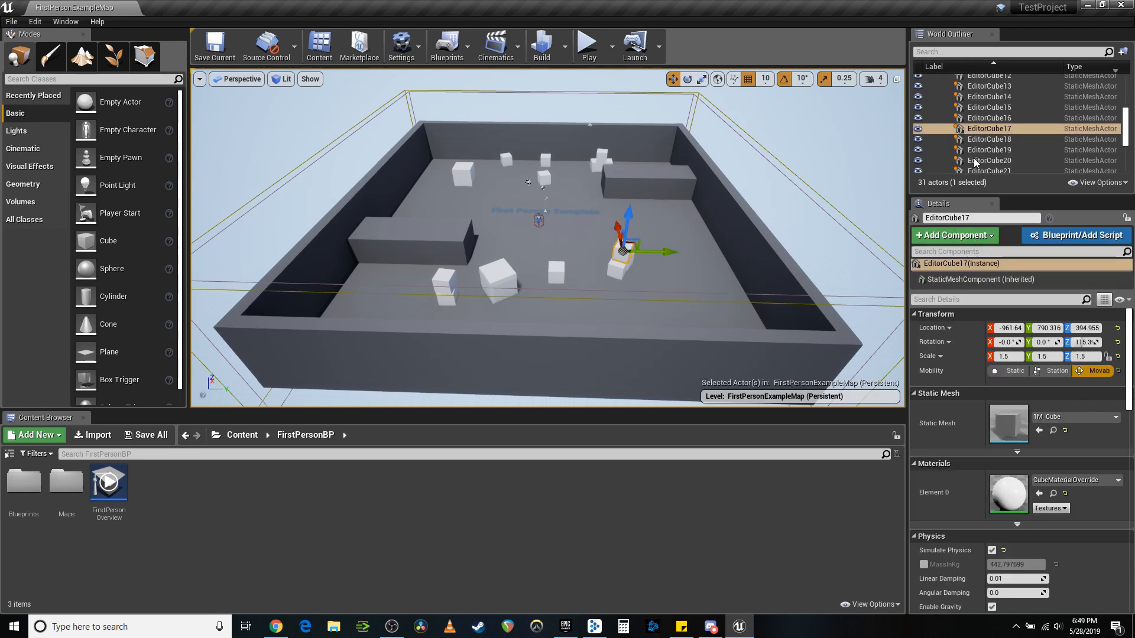
scroll(986, 129, up, 4)
scroll(986, 129, down, 2)
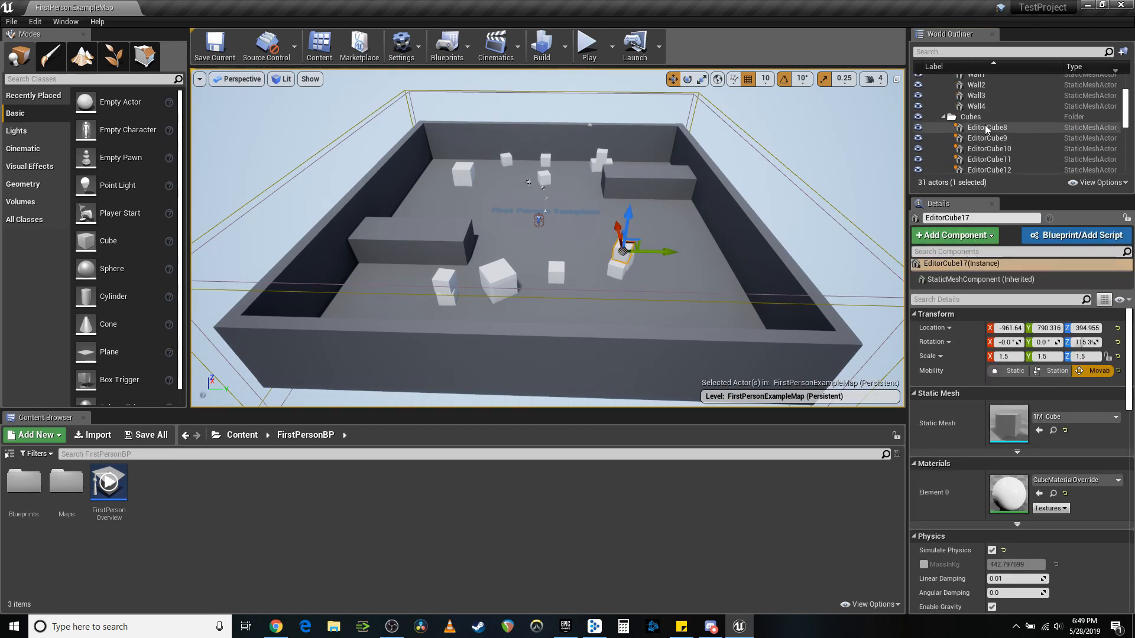
click(983, 117)
click(982, 127)
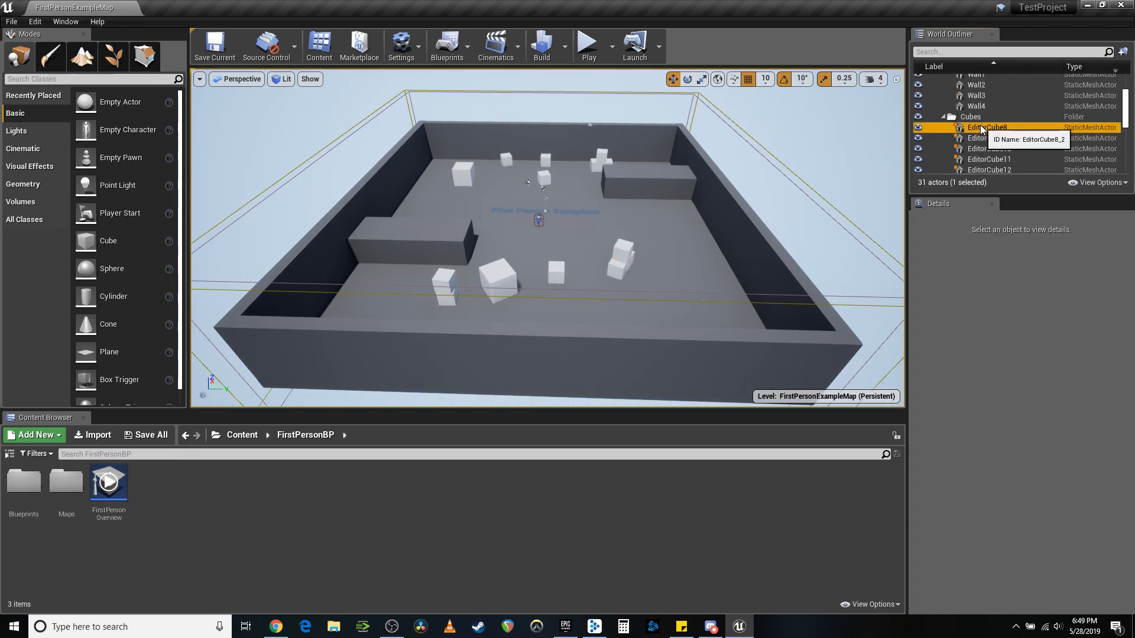
click(983, 120)
scroll(991, 130, down, 10)
scroll(991, 130, up, 2)
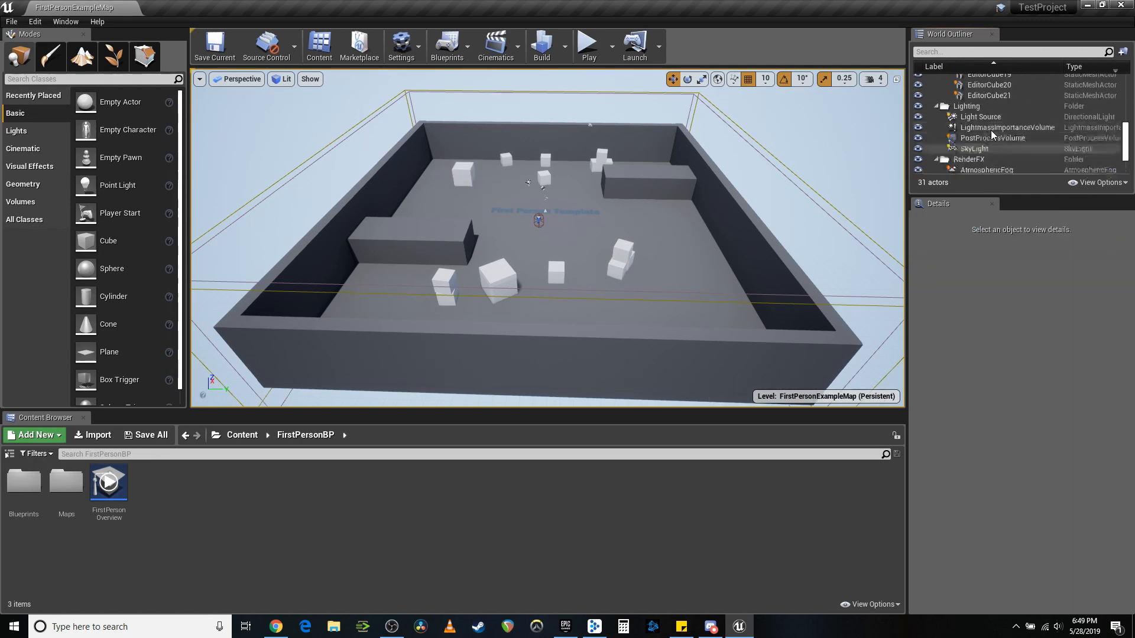
shift+click(995, 118)
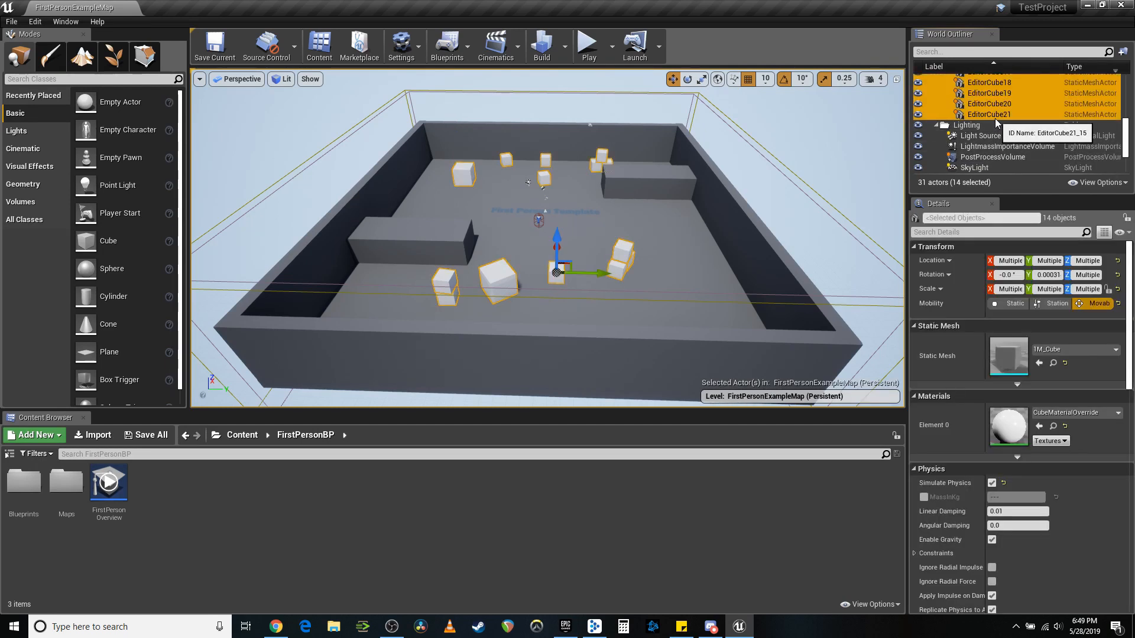
key(Delete)
Try deleting the arena geometry from BigWall through Wall4, including the floor, and undo the deletion
scroll(946, 127, up, 7)
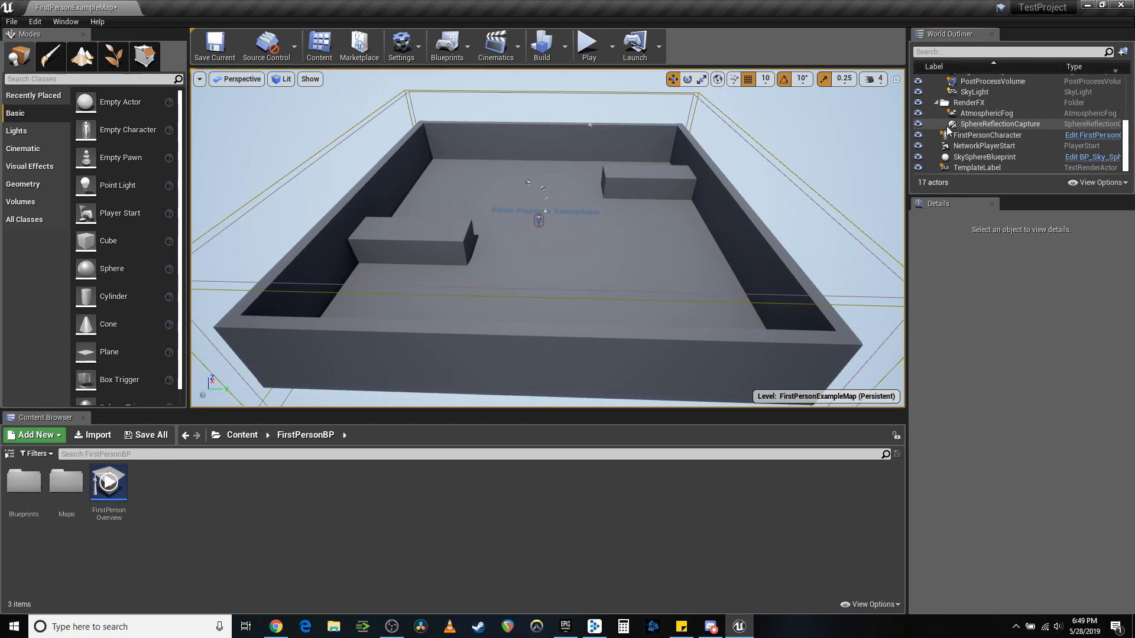
click(981, 111)
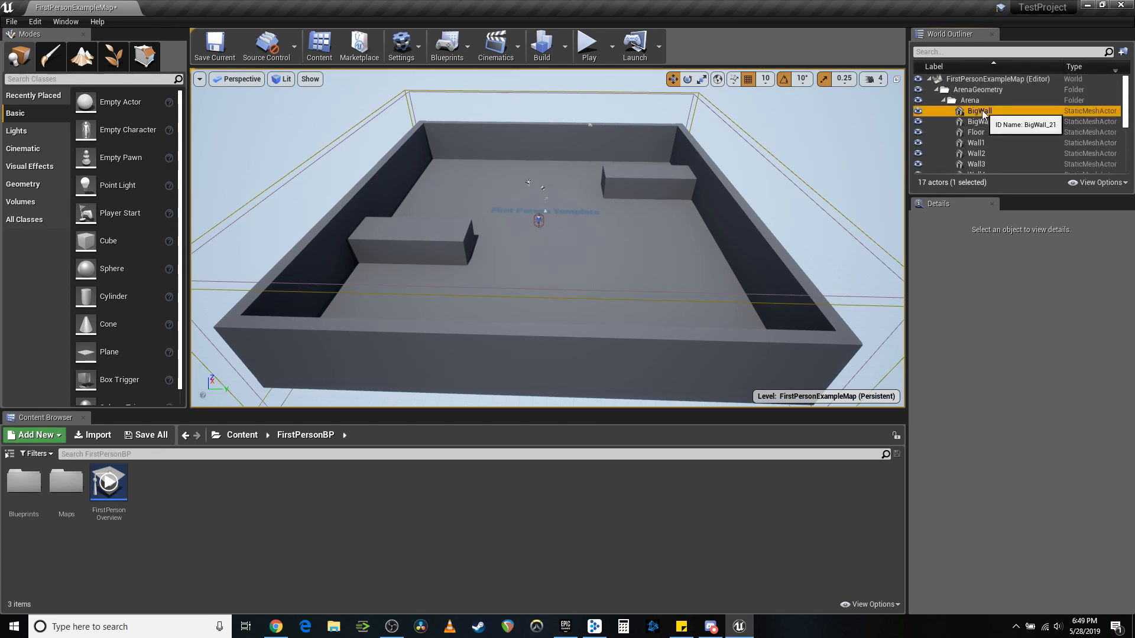
scroll(989, 115, down, 2)
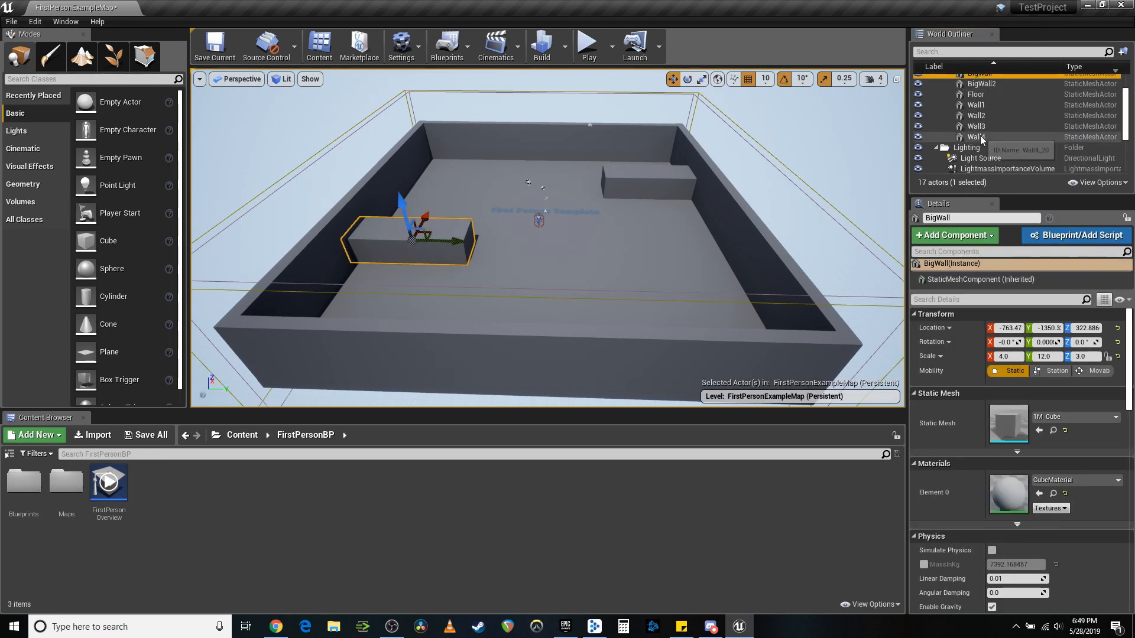
shift+click(980, 137)
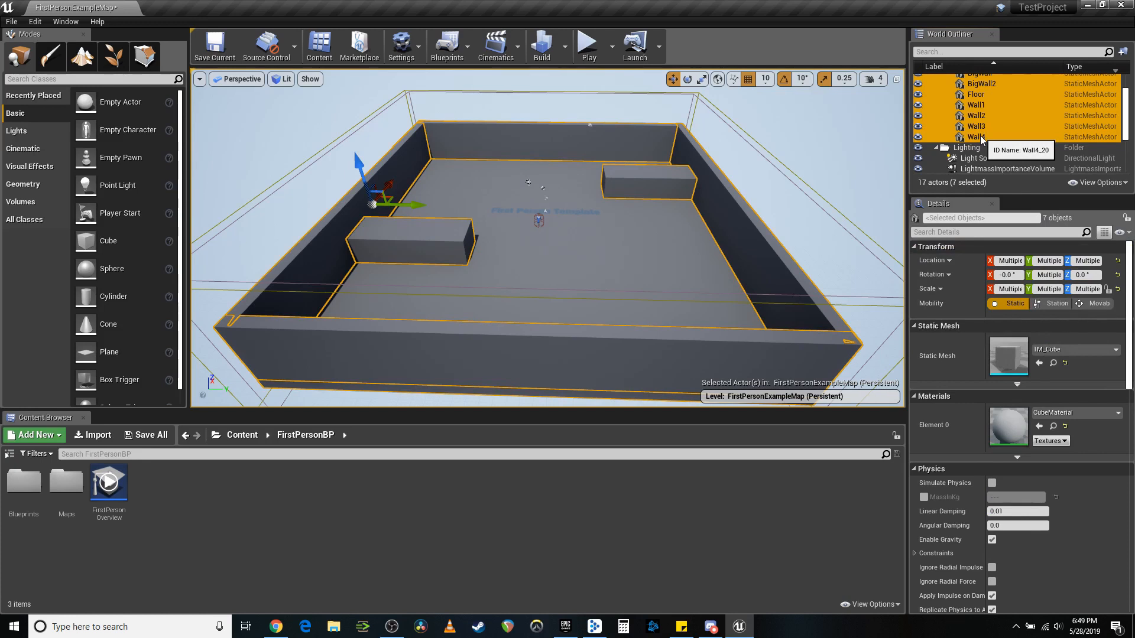
key(Delete)
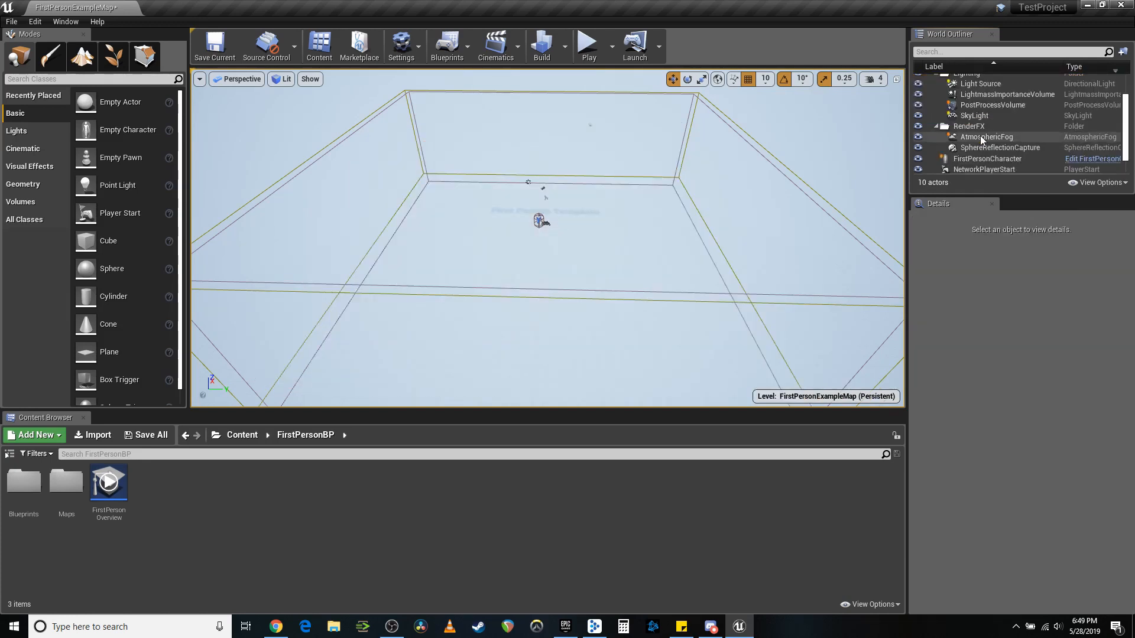
key(ctrl+z)
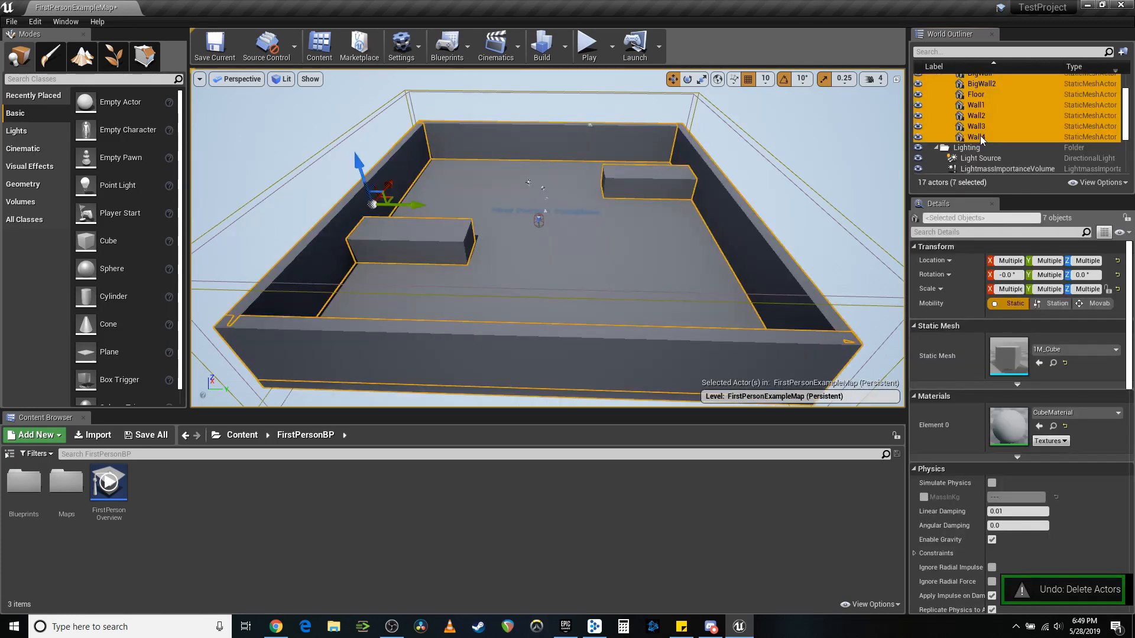
Delete BigWall, BigWall2 and Wall1 through Wall4 from the arena while keeping the Floor
scroll(981, 136, up, 1)
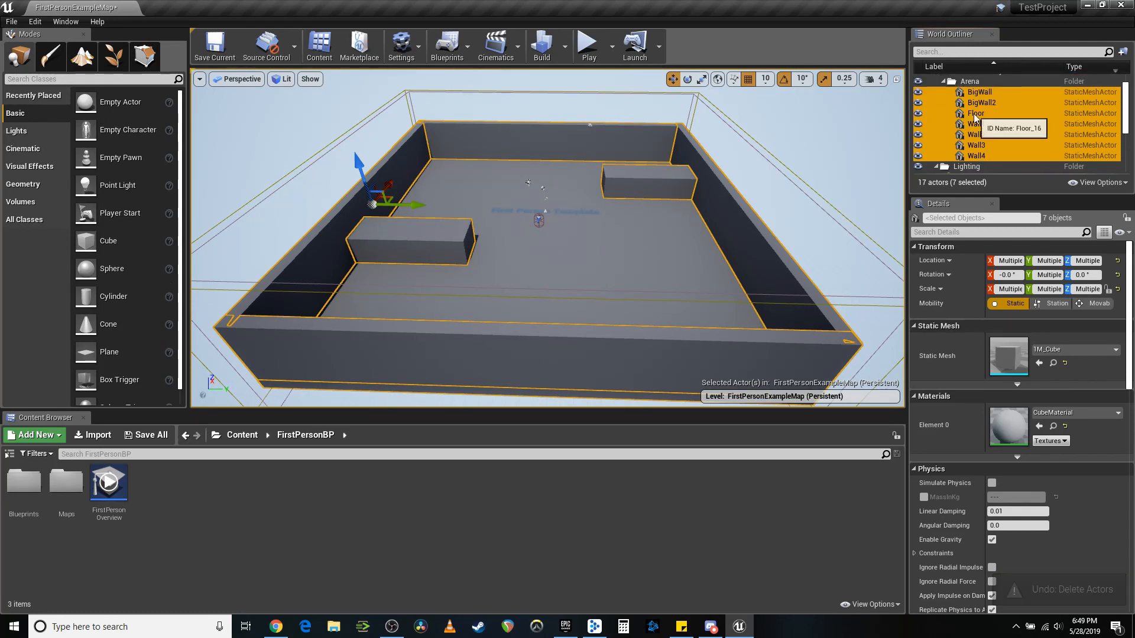
ctrl+click(974, 113)
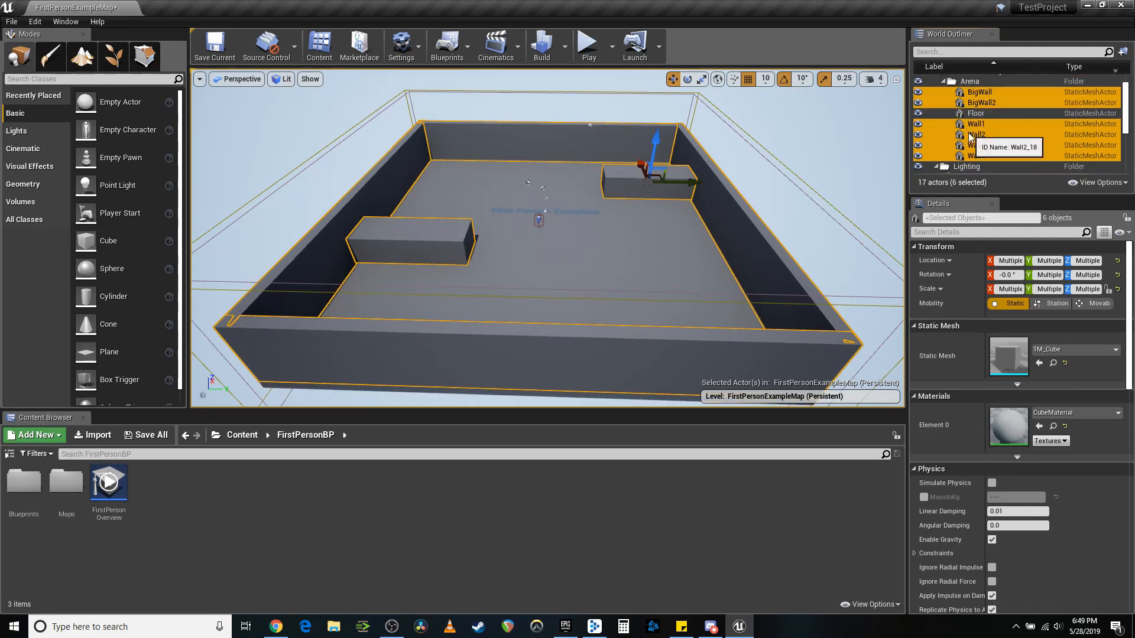
key(Delete)
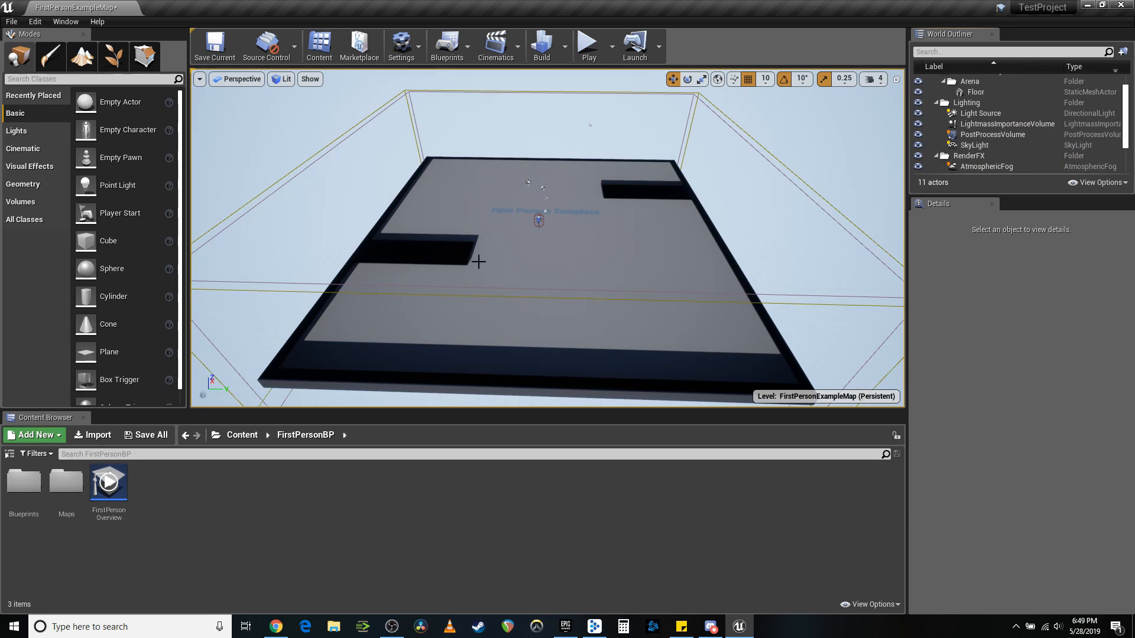
Rebuild only the level's lighting to clear the leftover wall shadows from the floor
right_drag(479, 262, 570, 289)
key(a)
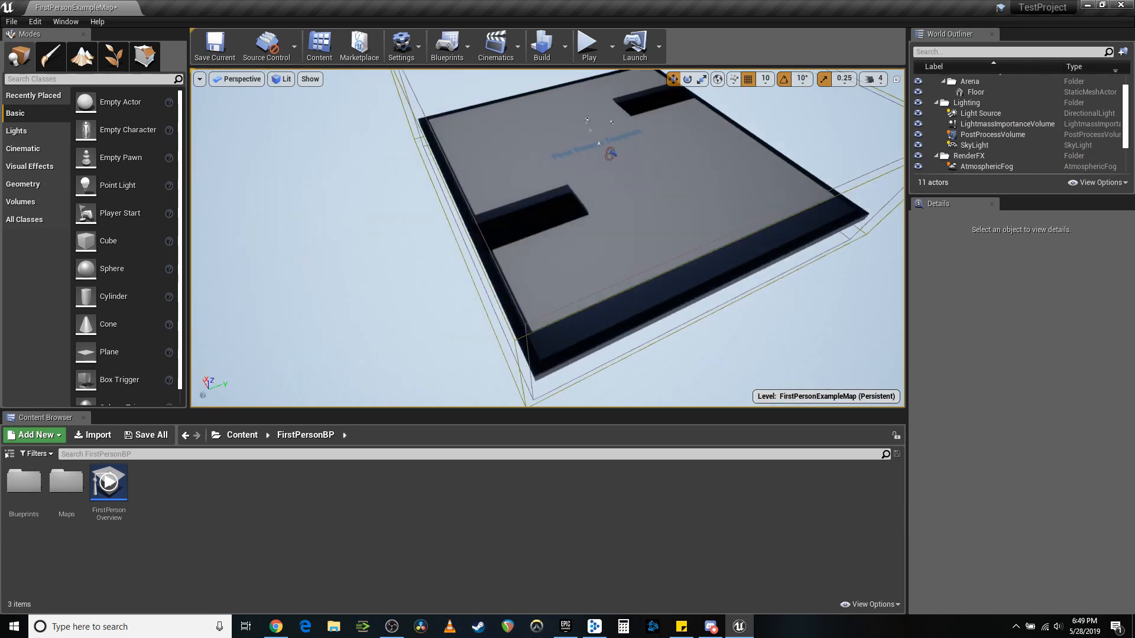
click(524, 304)
key(f)
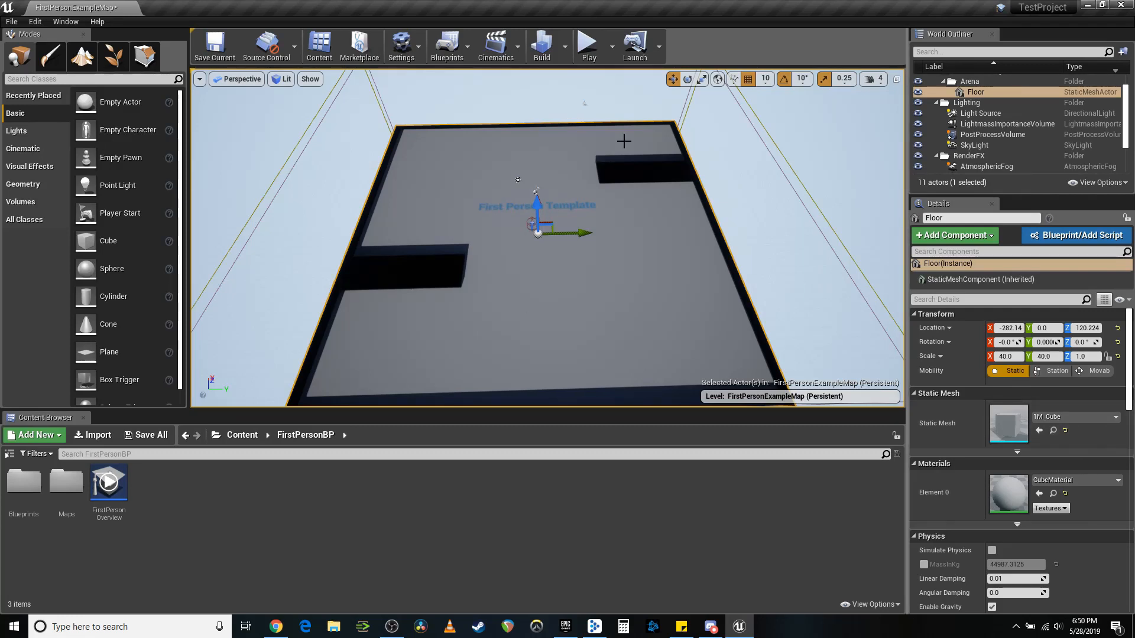
click(564, 47)
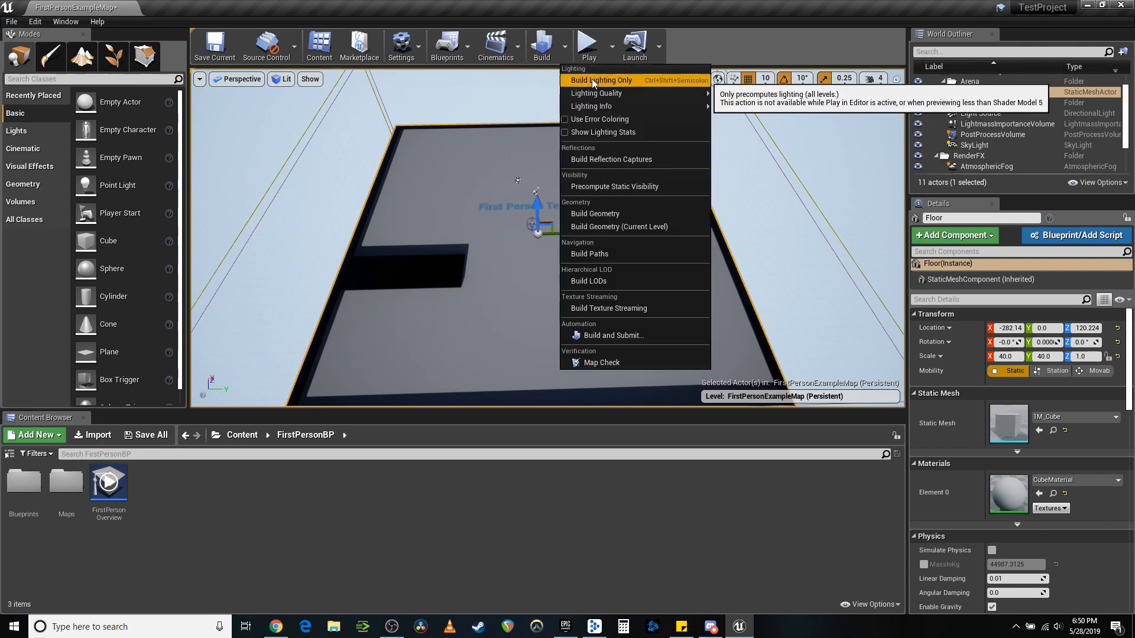
click(593, 81)
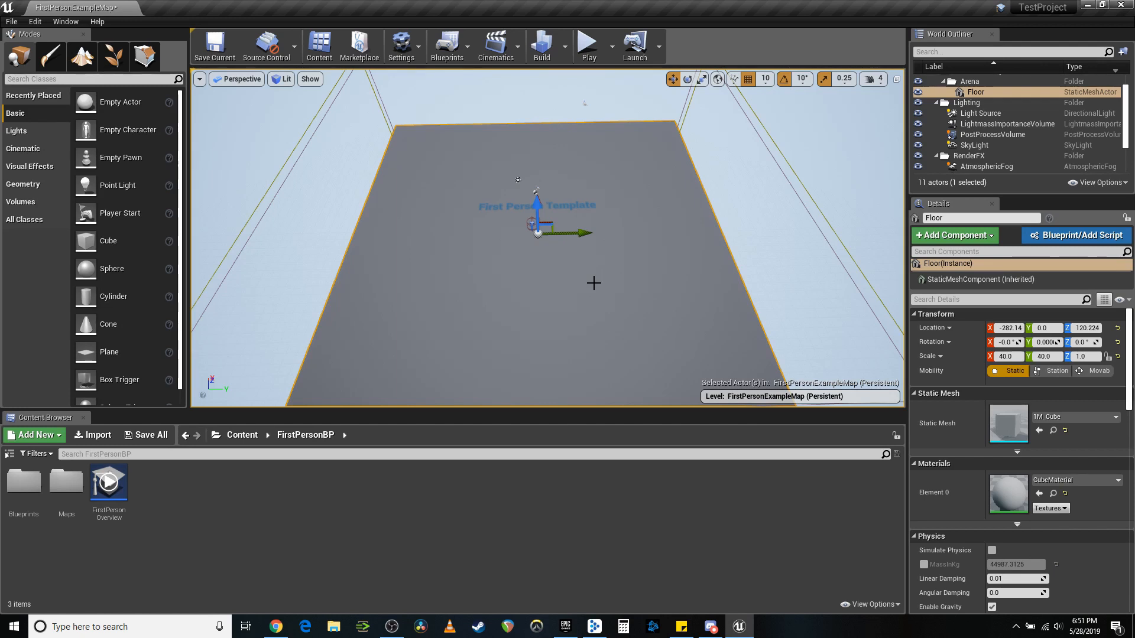
click(565, 46)
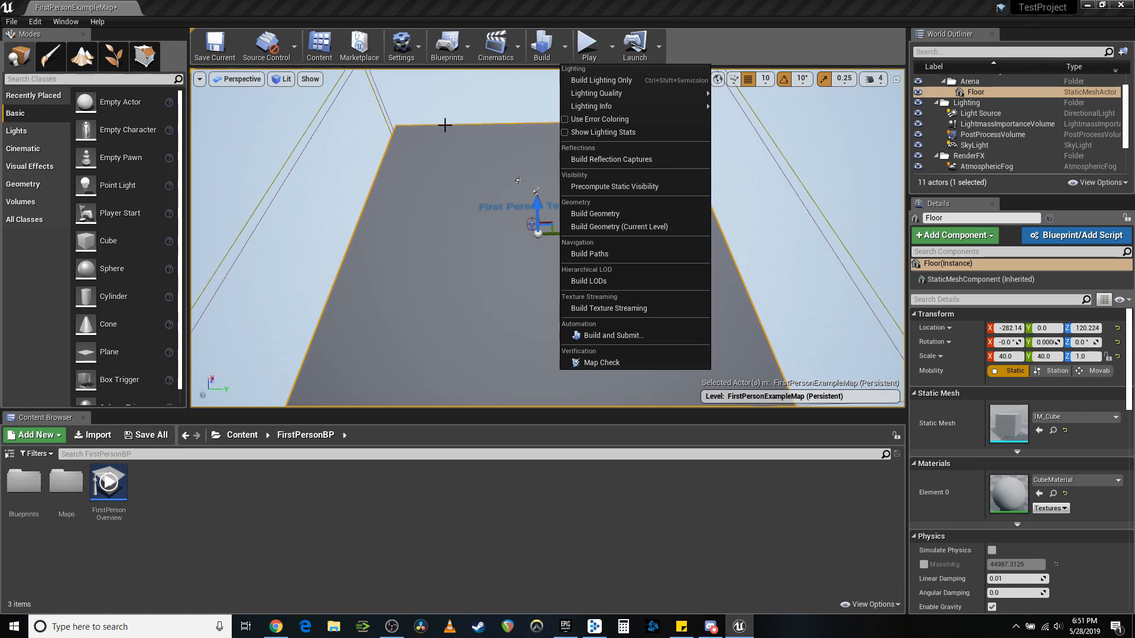
Delete the blue First Person Template text label from the floor
right_drag(444, 125, 454, 106)
right_drag(496, 224, 558, 212)
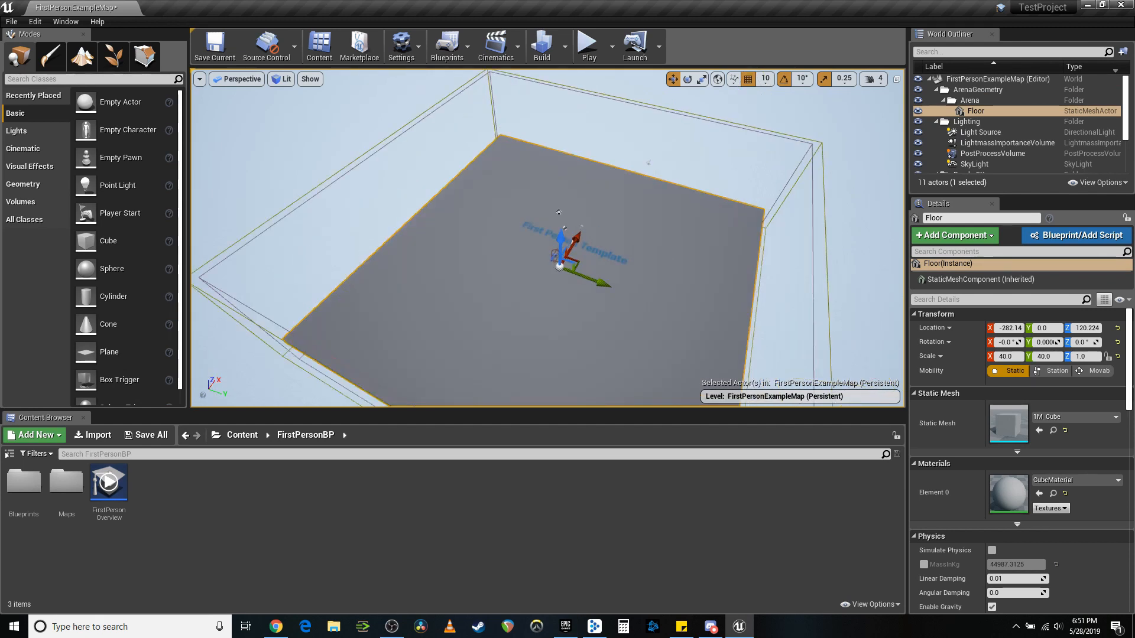
scroll(518, 238, up, 4)
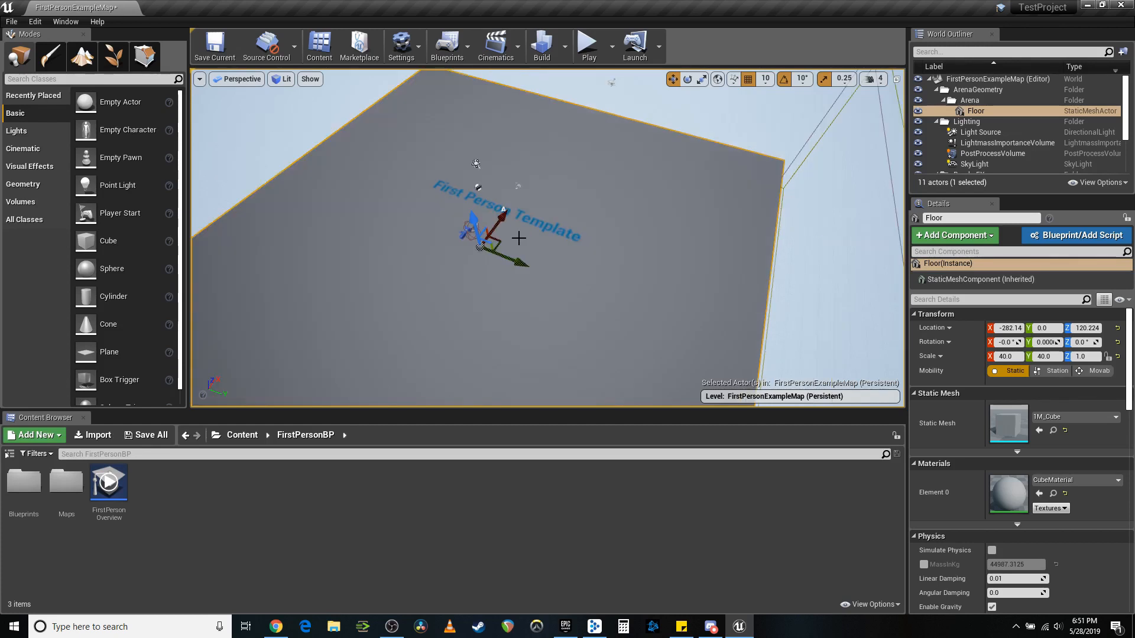
click(535, 220)
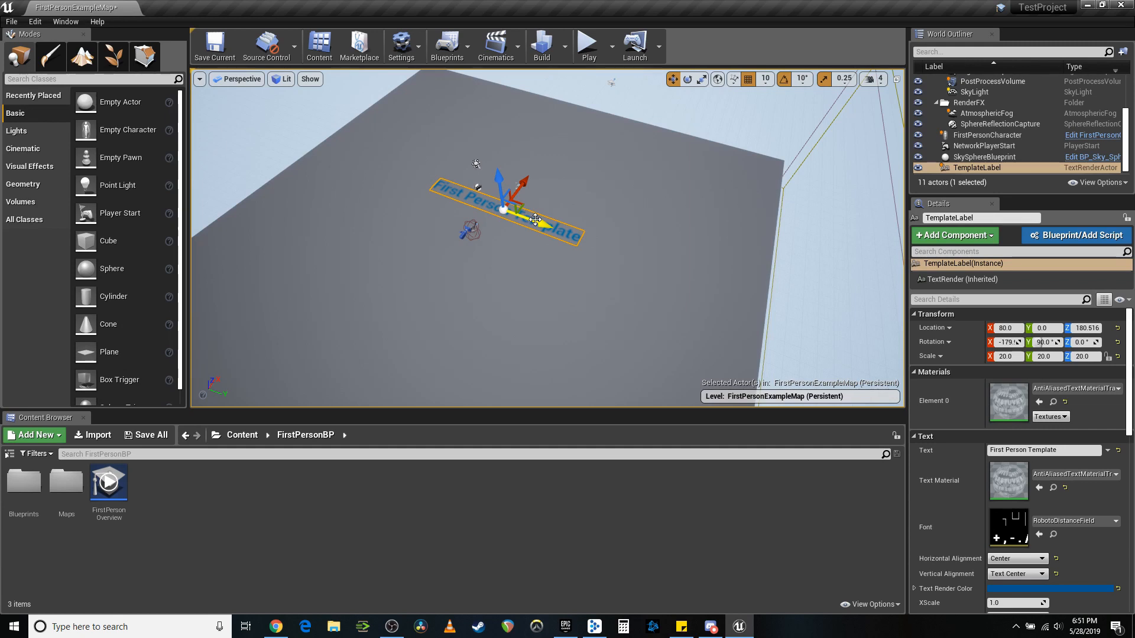
key(Delete)
Identify the two wireframe boxes around the floor by selecting each one in the level
right_drag(532, 150, 506, 164)
key(s)
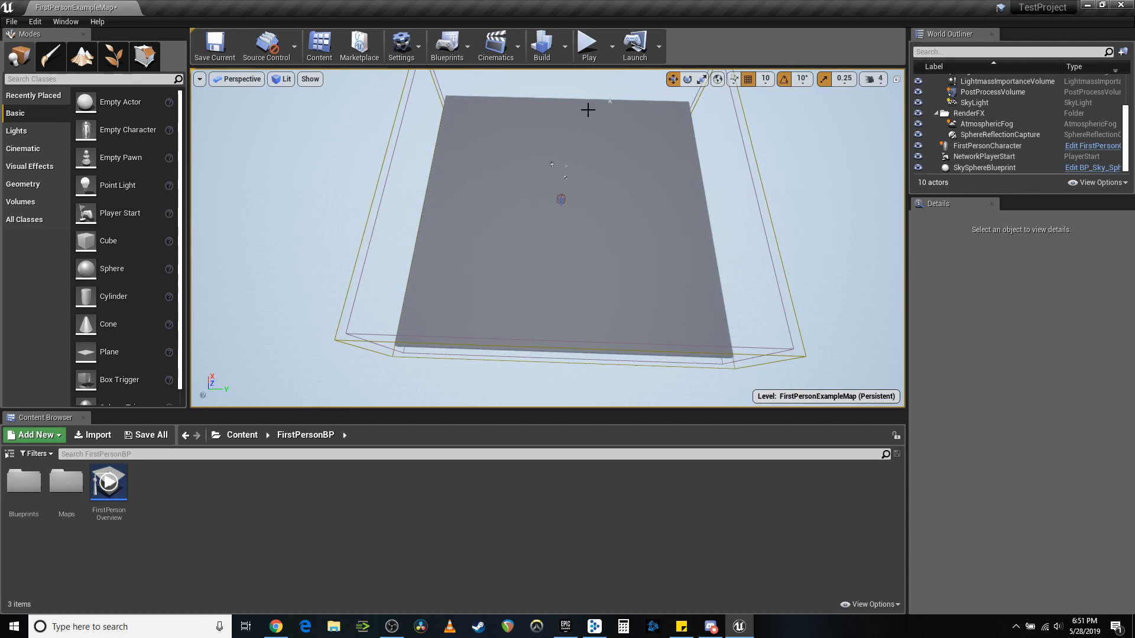
click(588, 109)
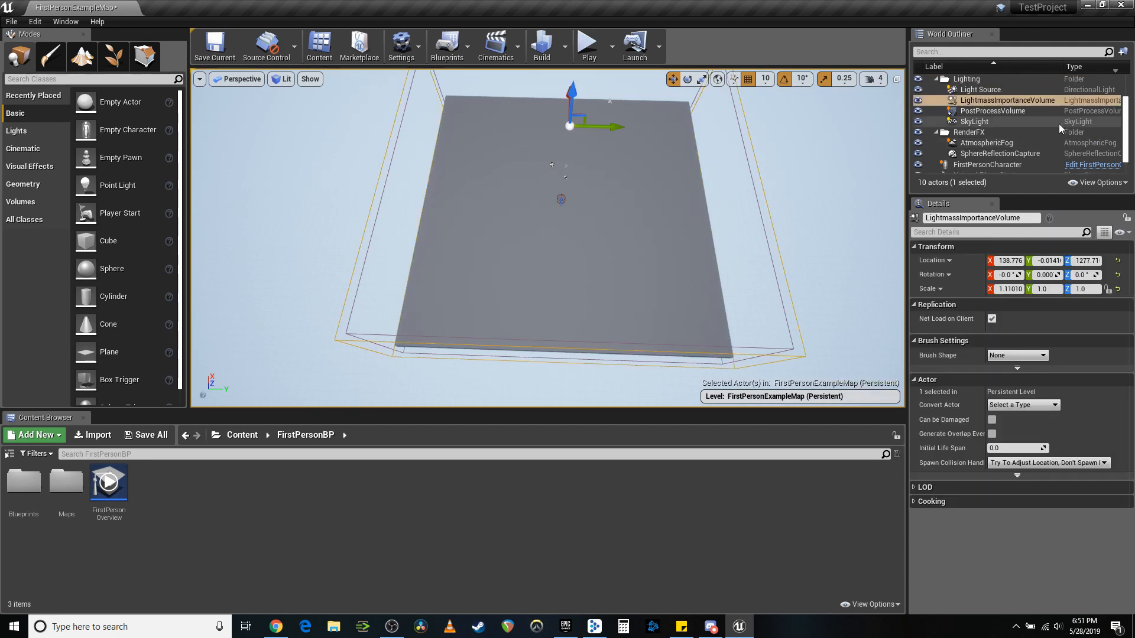
scroll(1059, 123, up, 1)
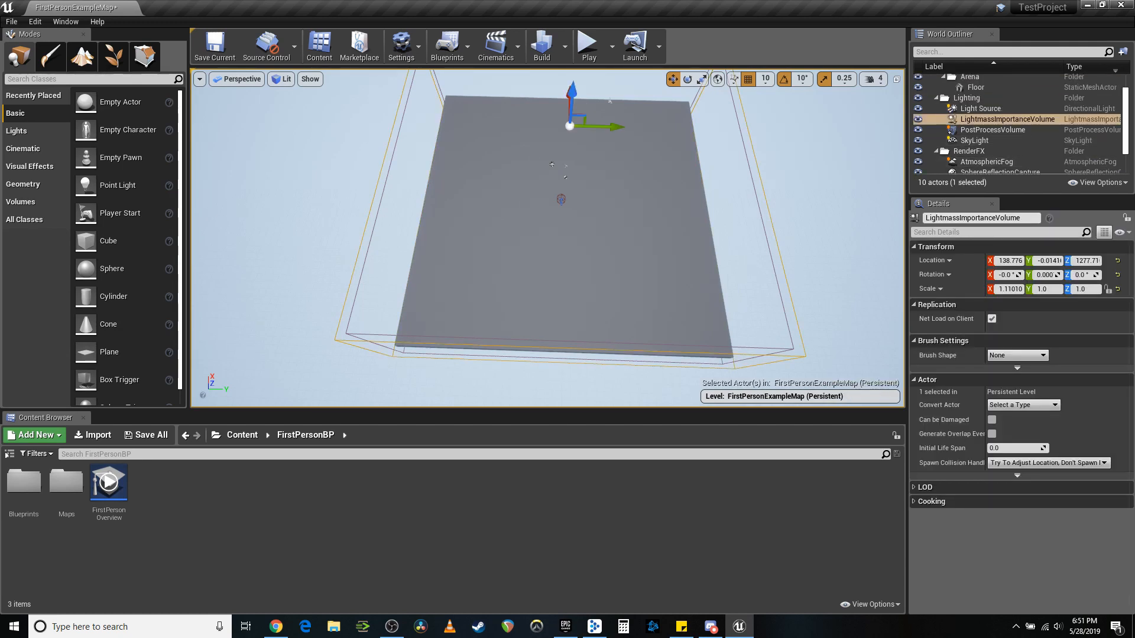
click(761, 211)
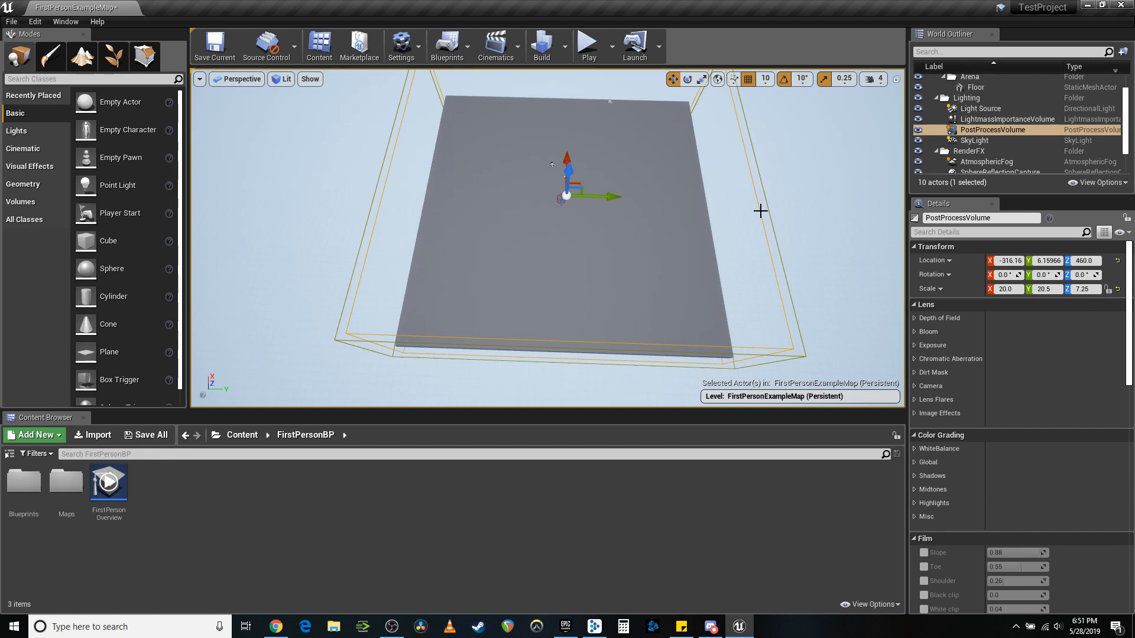
mouse_move(760, 211)
right_down()
mouse_move(777, 180)
mouse_move(762, 195)
right_up()
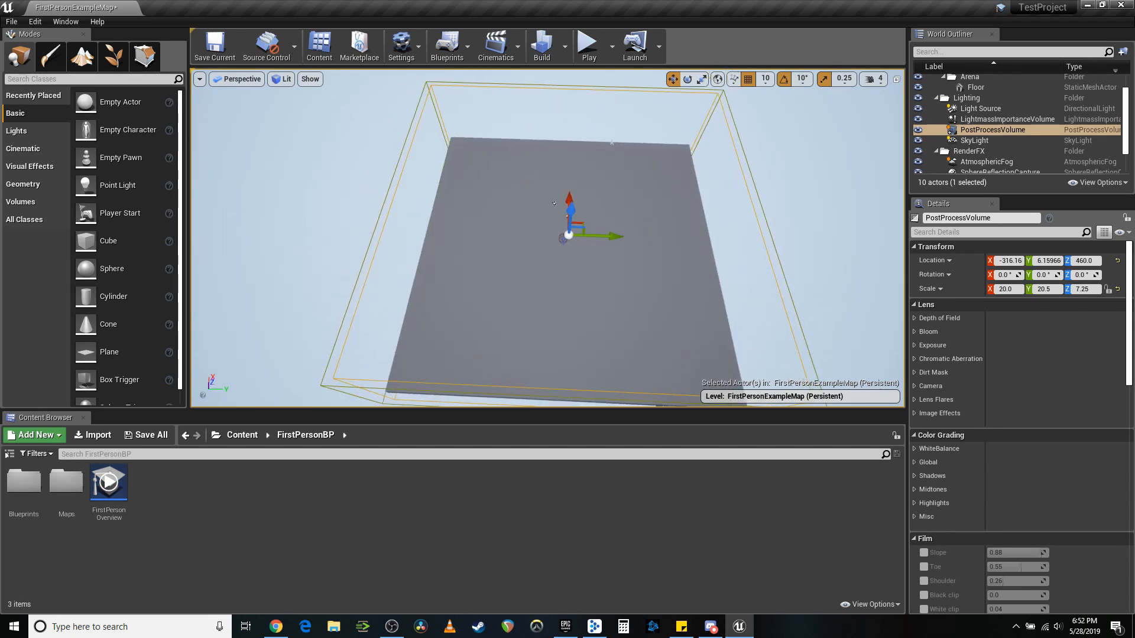
Set the Floor's X scale to 200
click(667, 297)
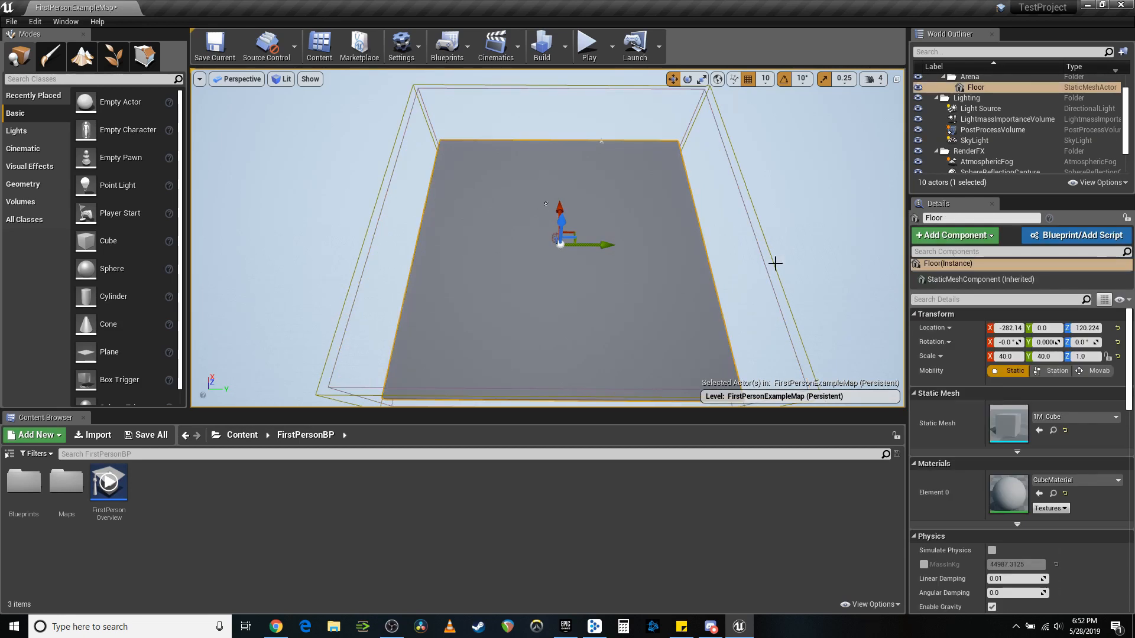
click(1019, 357)
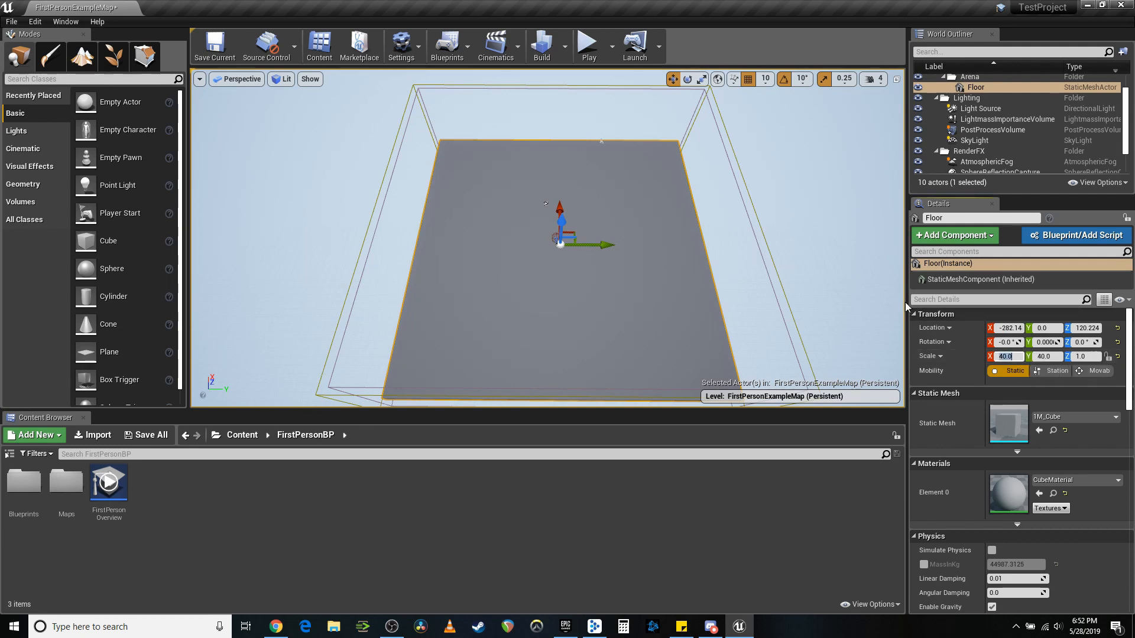
mouse_move(874, 299)
right_down()
mouse_move(884, 260)
mouse_move(865, 283)
right_up()
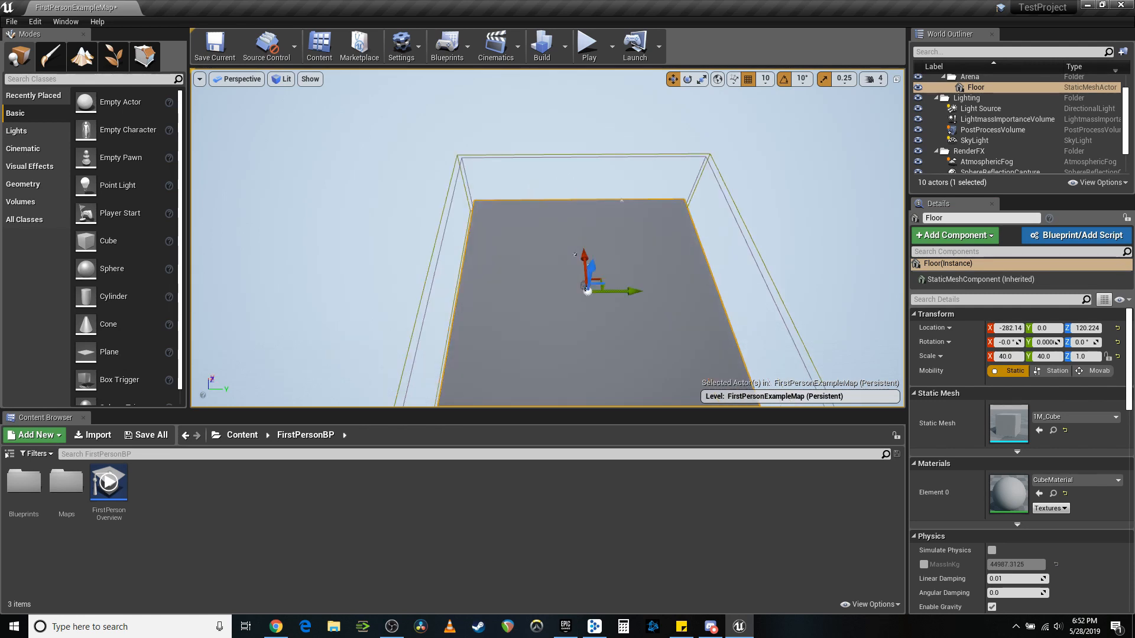
key(s)
mouse_move(865, 283)
right_down()
mouse_move(883, 250)
mouse_move(867, 267)
right_up()
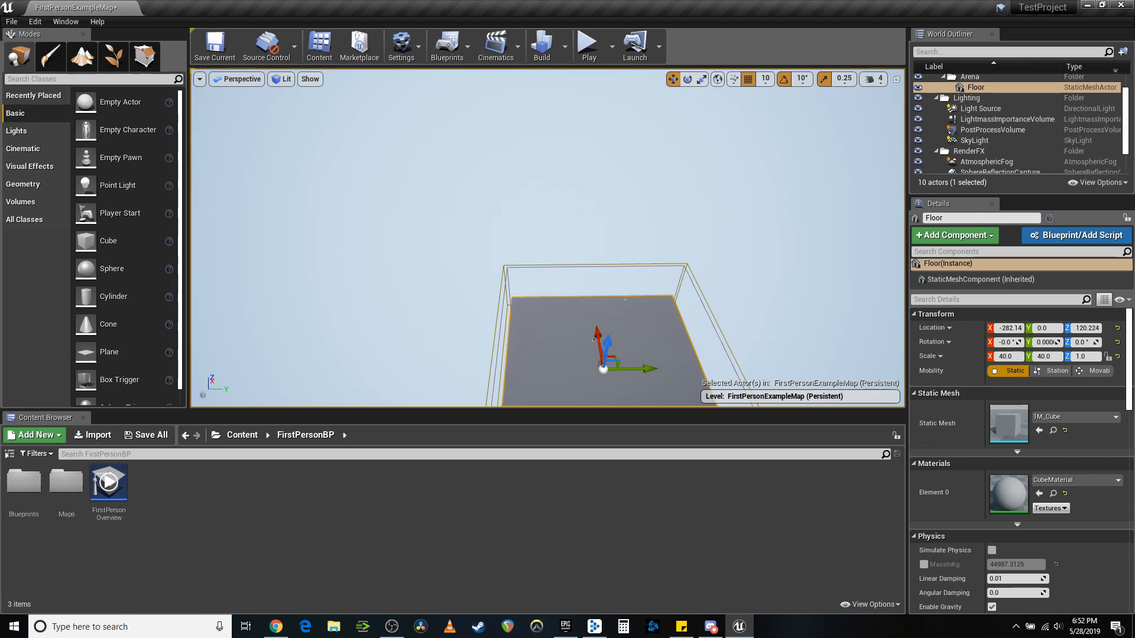
right_drag(867, 267, 879, 291)
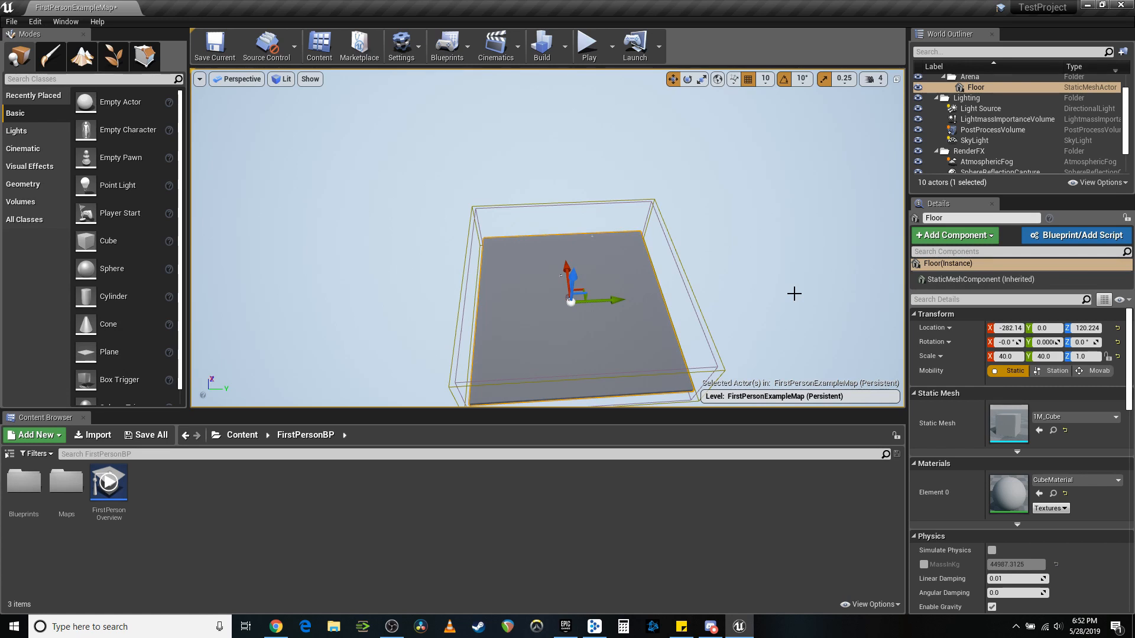
right_drag(794, 294, 801, 297)
click(1016, 356)
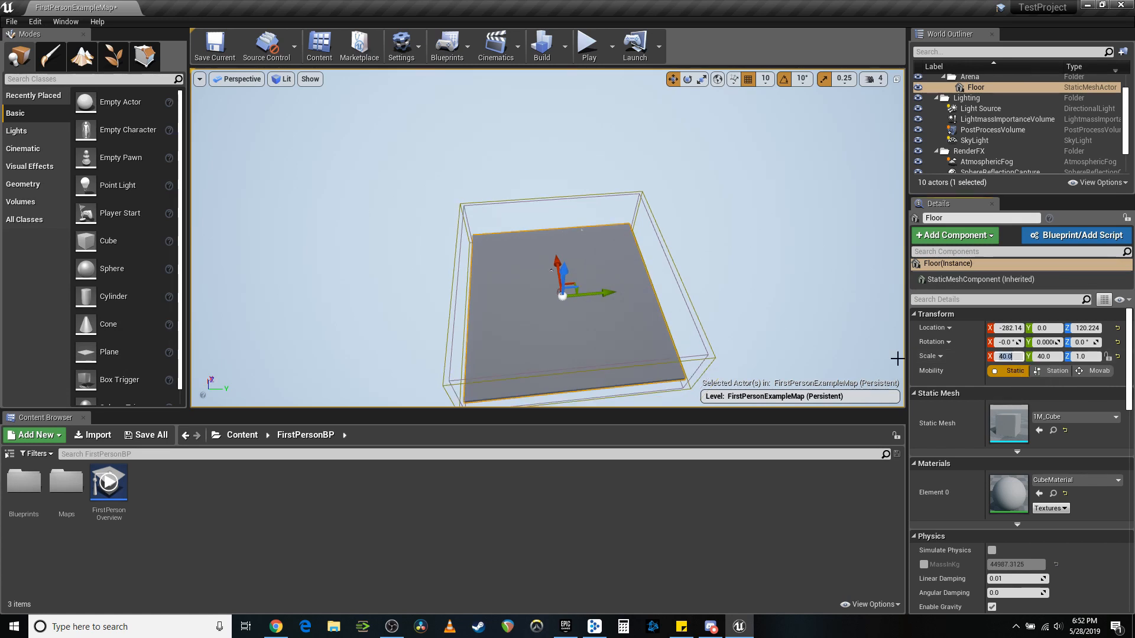
text(200)
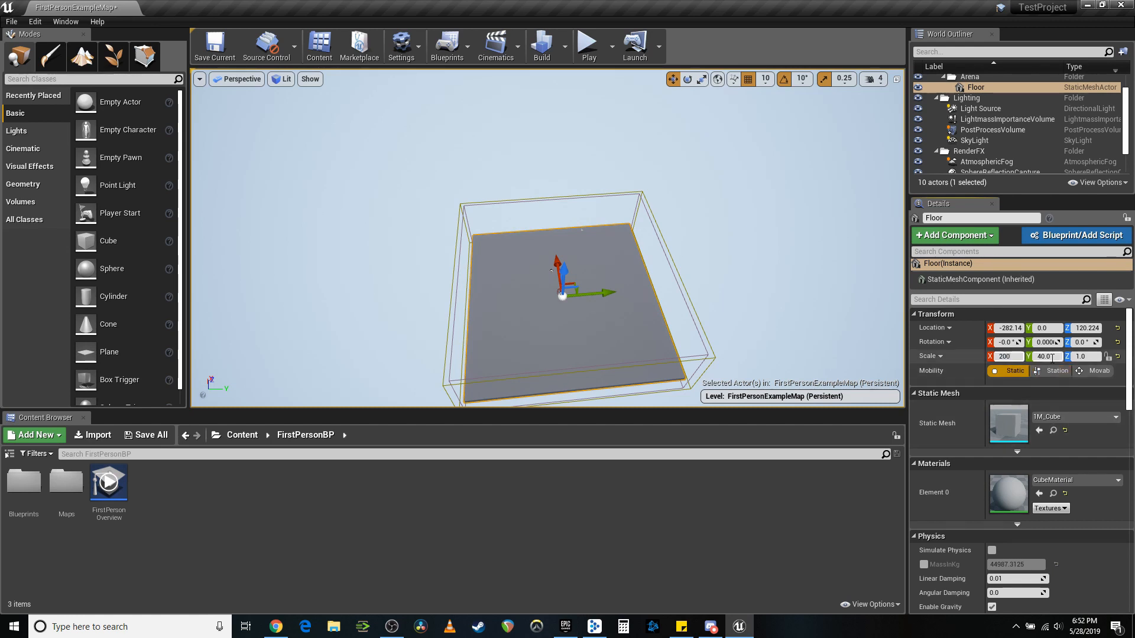
key(Tab)
Set the Floor's Y scale to 200 so that it extends equally in both horizontal directions
right_drag(831, 335, 768, 318)
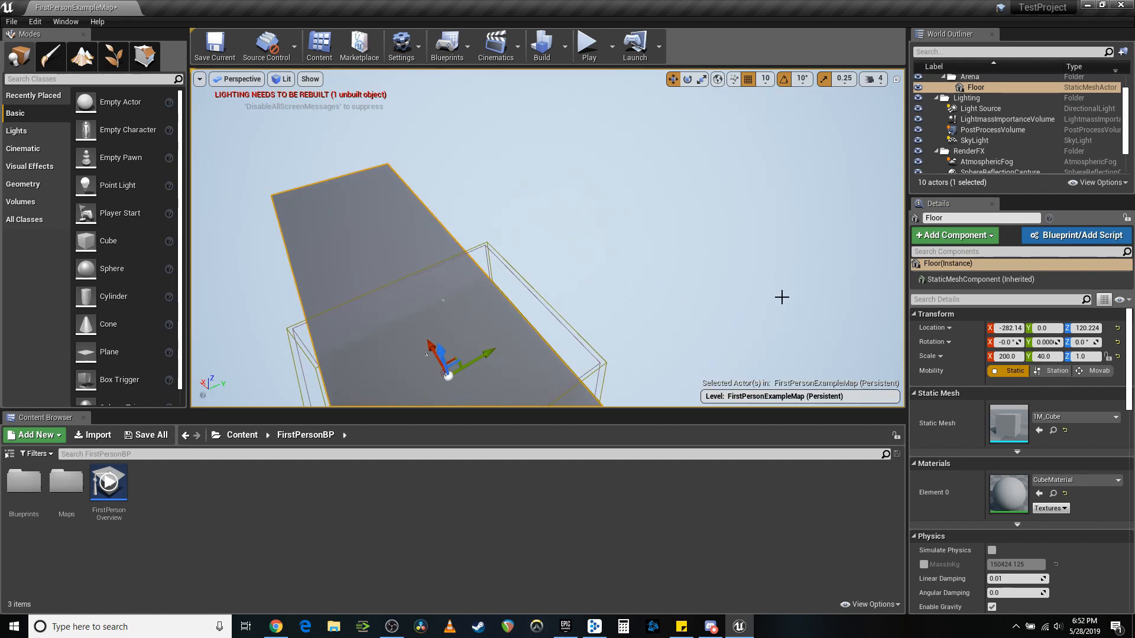
click(1052, 356)
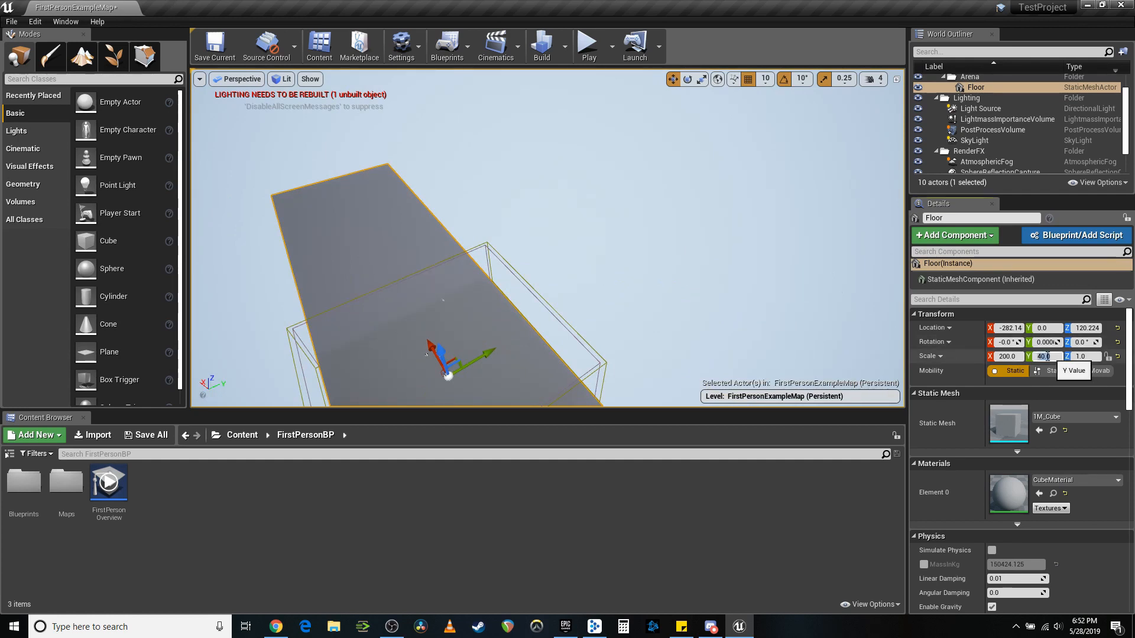
text(200)
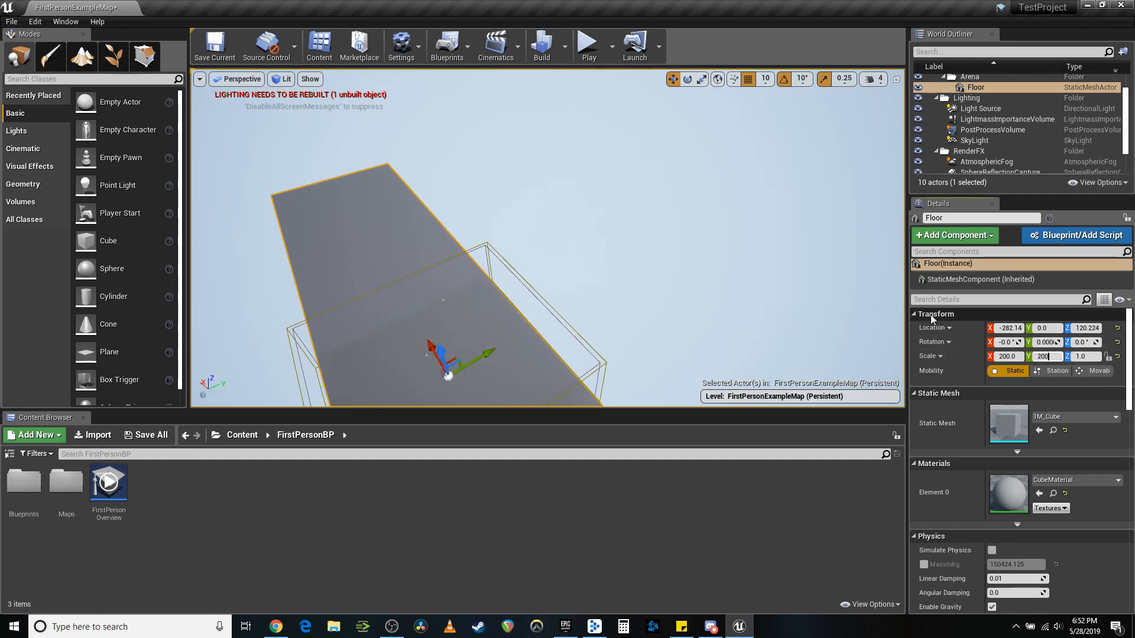
key(Return)
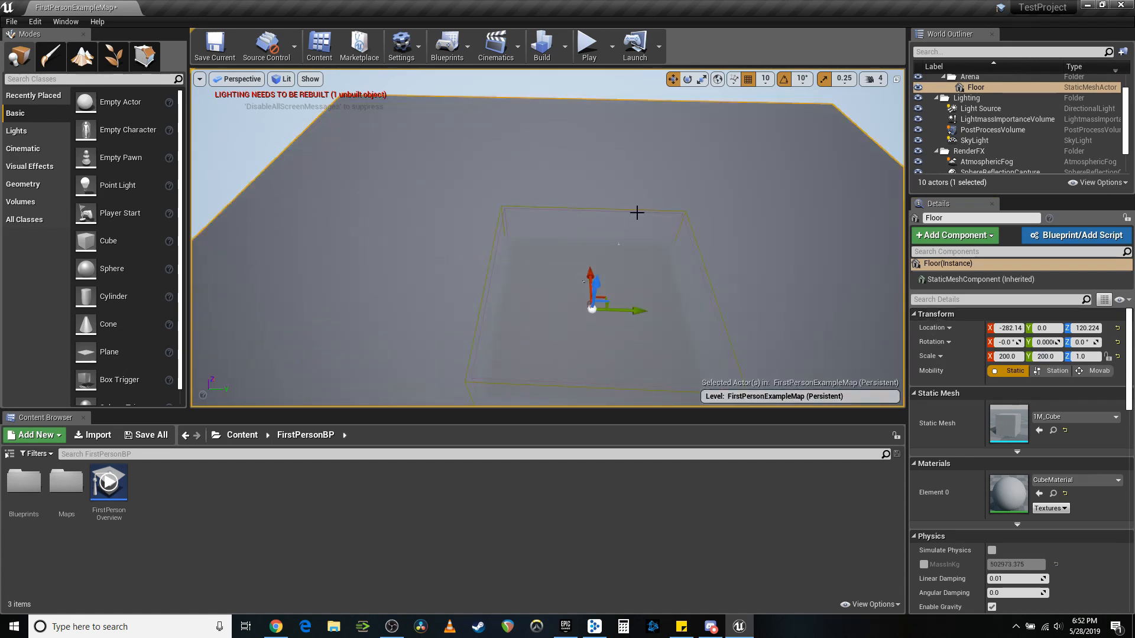
Play-test the level on the enlarged floor in the viewport and end the session
click(589, 45)
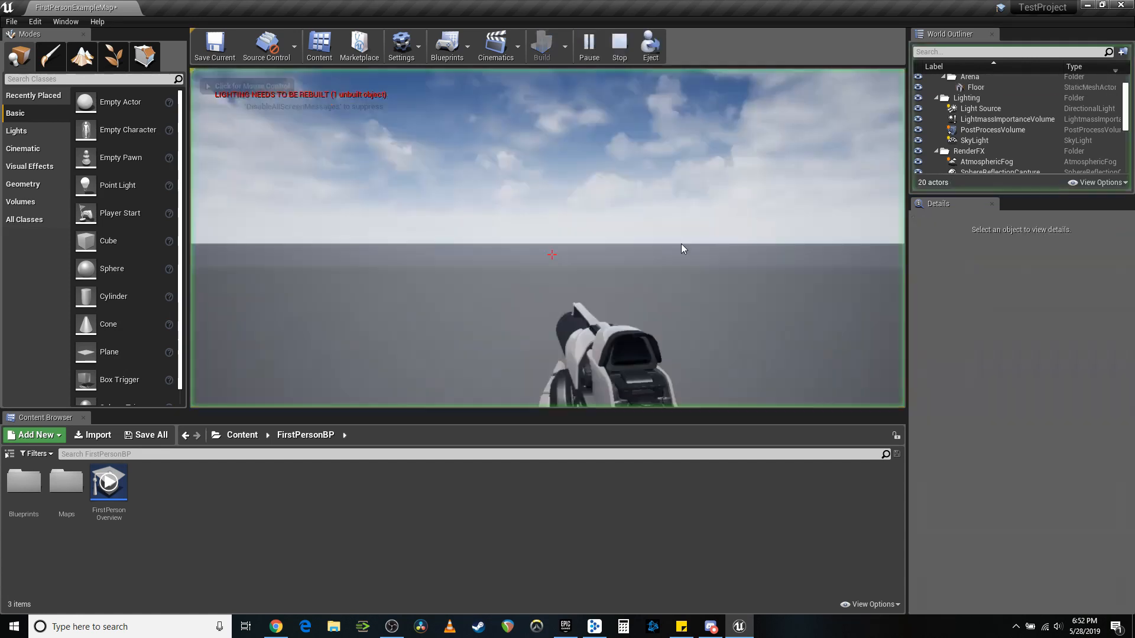
click(681, 244)
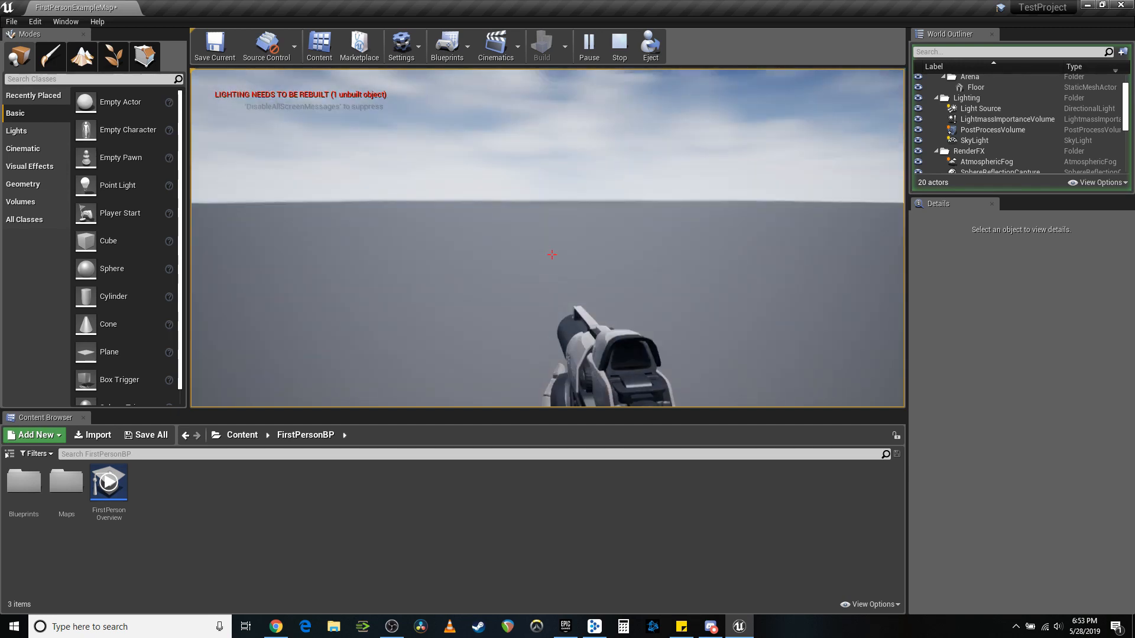
key(Escape)
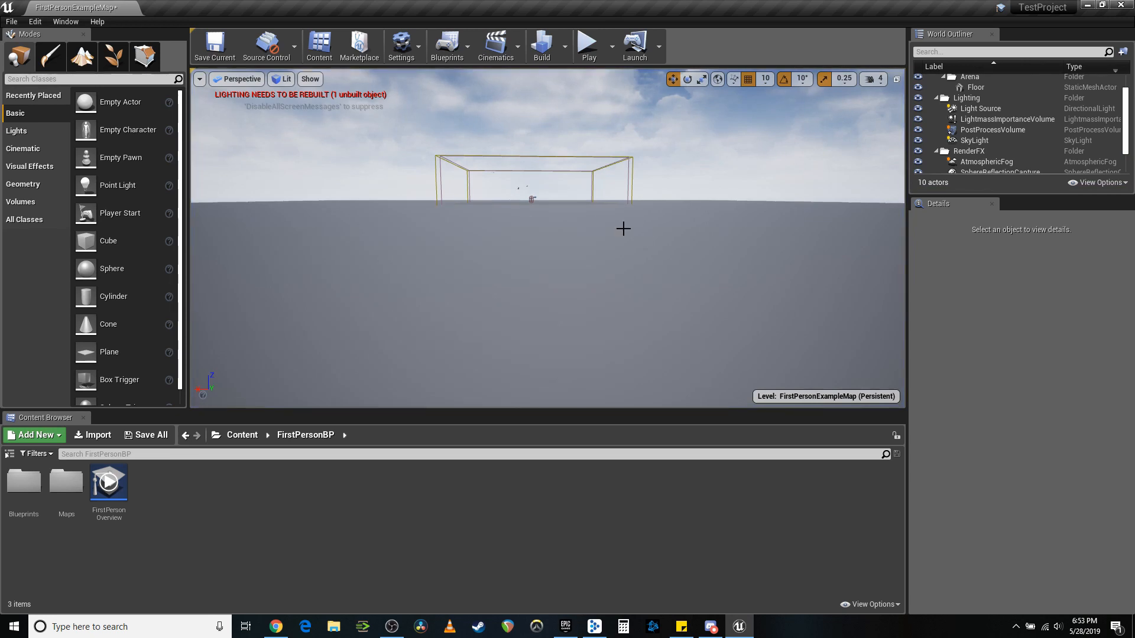
Save the current level with its cleared arena and enlarged floor
right_drag(624, 229, 644, 269)
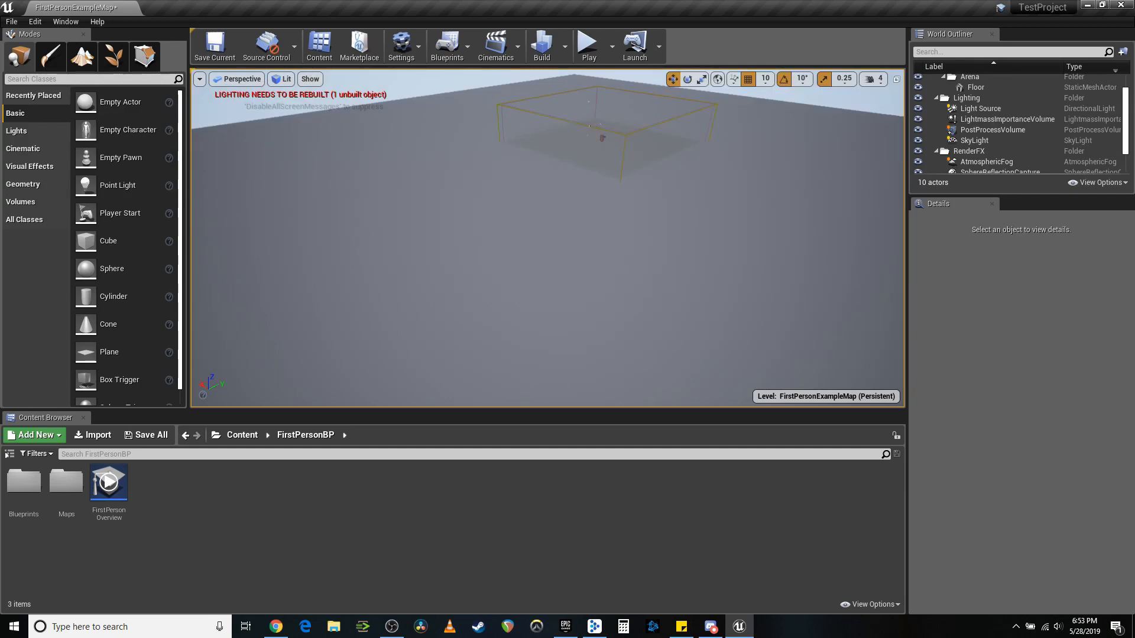
scroll(502, 208, down, 5)
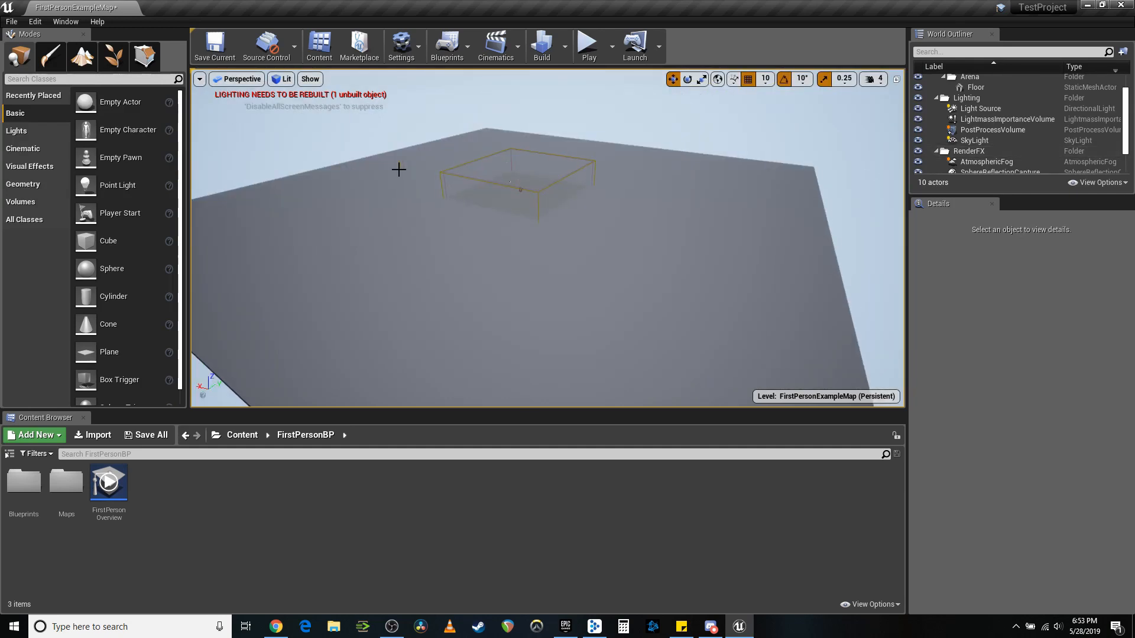
key(ctrl+s)
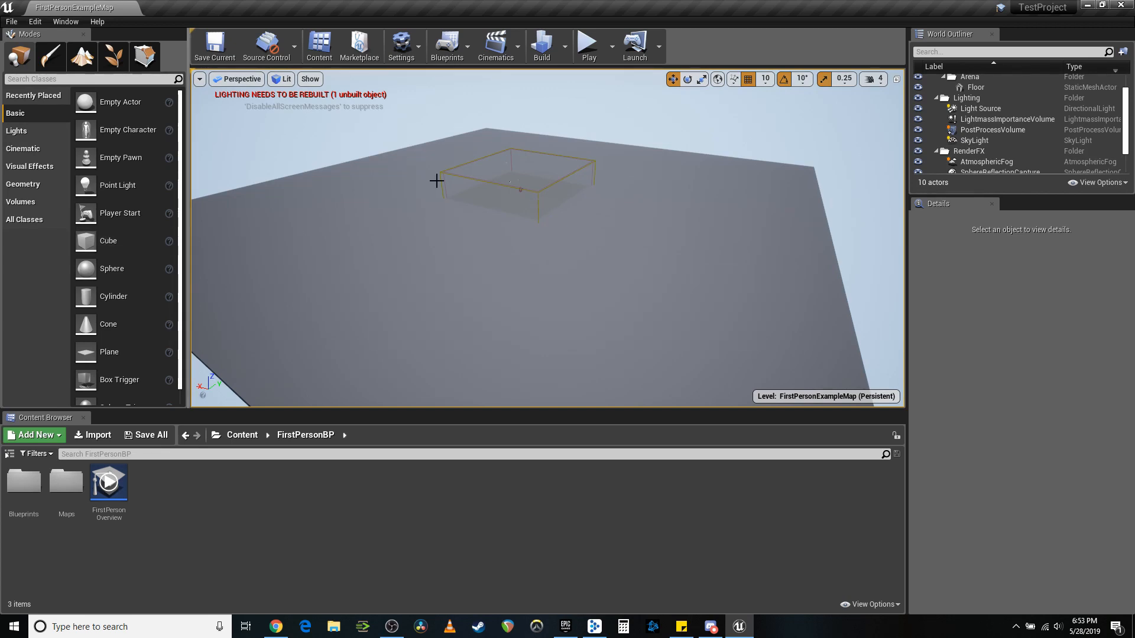
right_drag(495, 206, 475, 167)
key(w)
key(w)
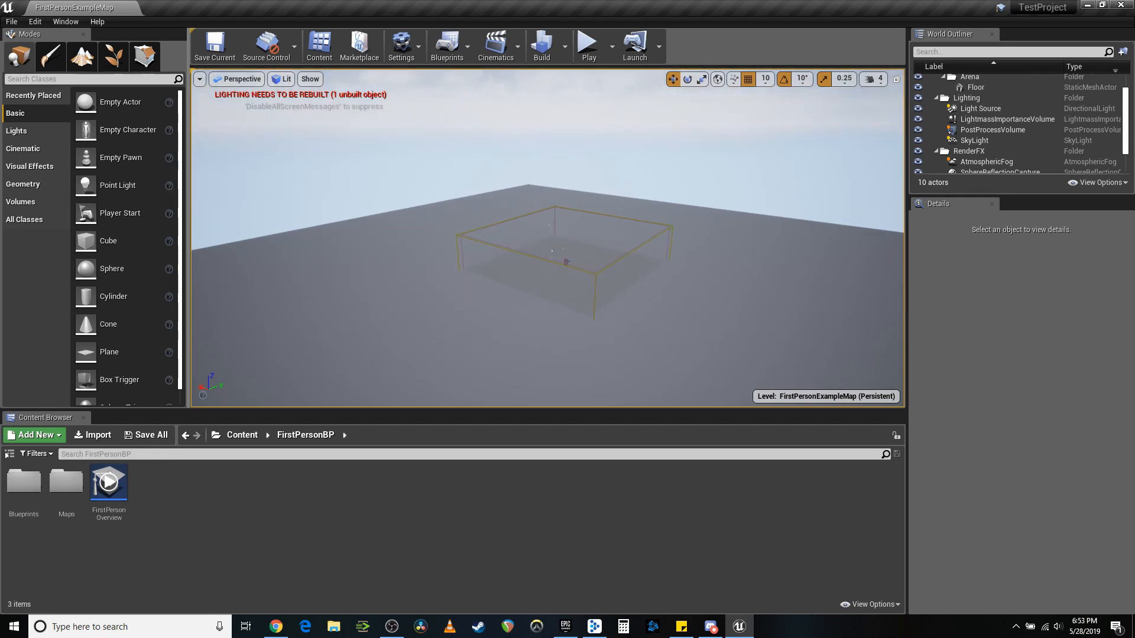
key(w)
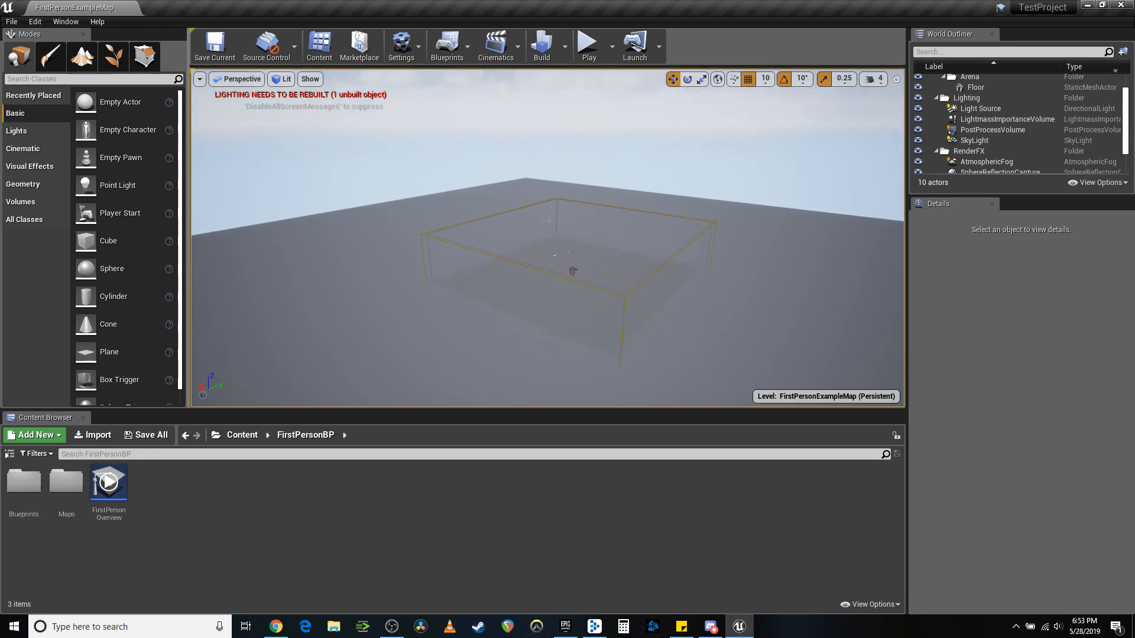
Place a basic Cube on the open floor near the player start and frame it in the viewport
key(w)
right_drag(474, 167, 494, 205)
key(w)
key(w)
key(a)
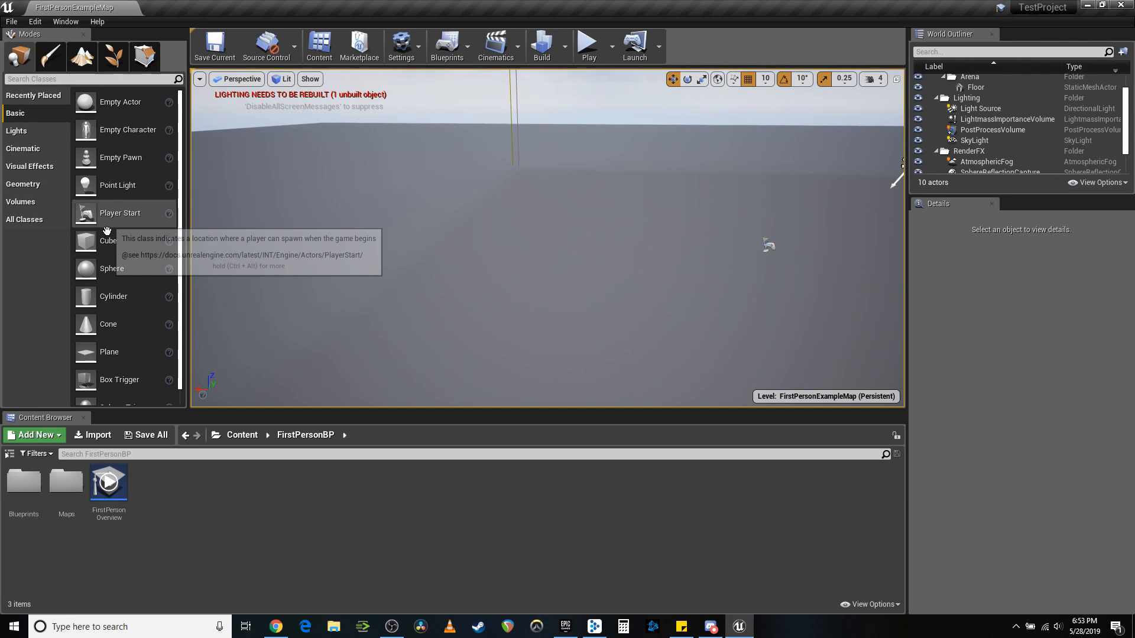
drag(107, 232, 536, 203)
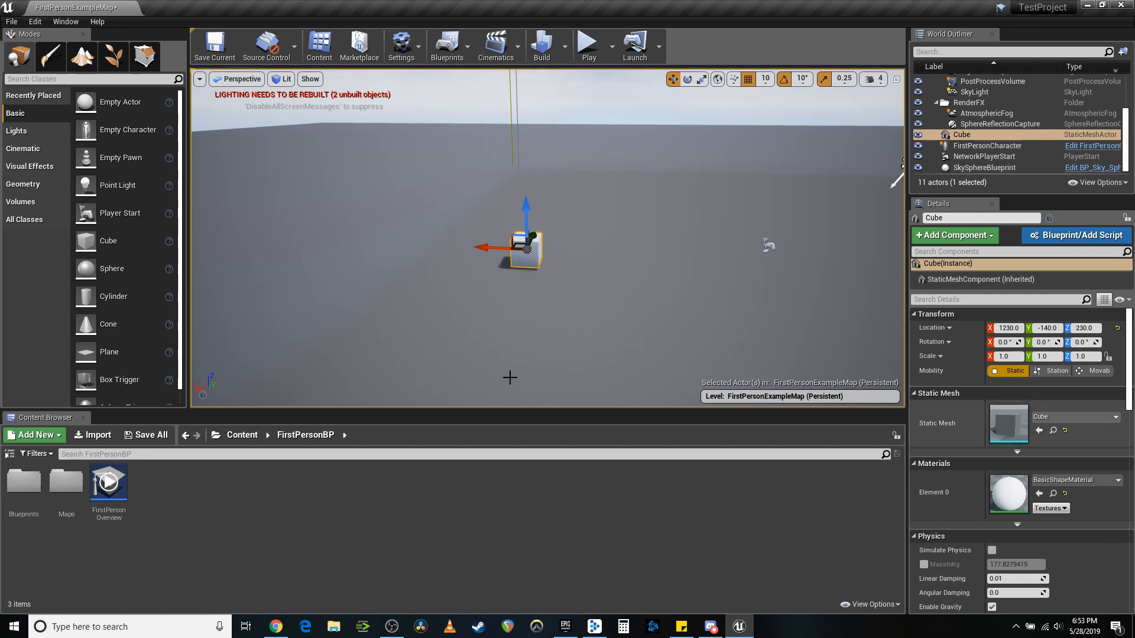
key(f)
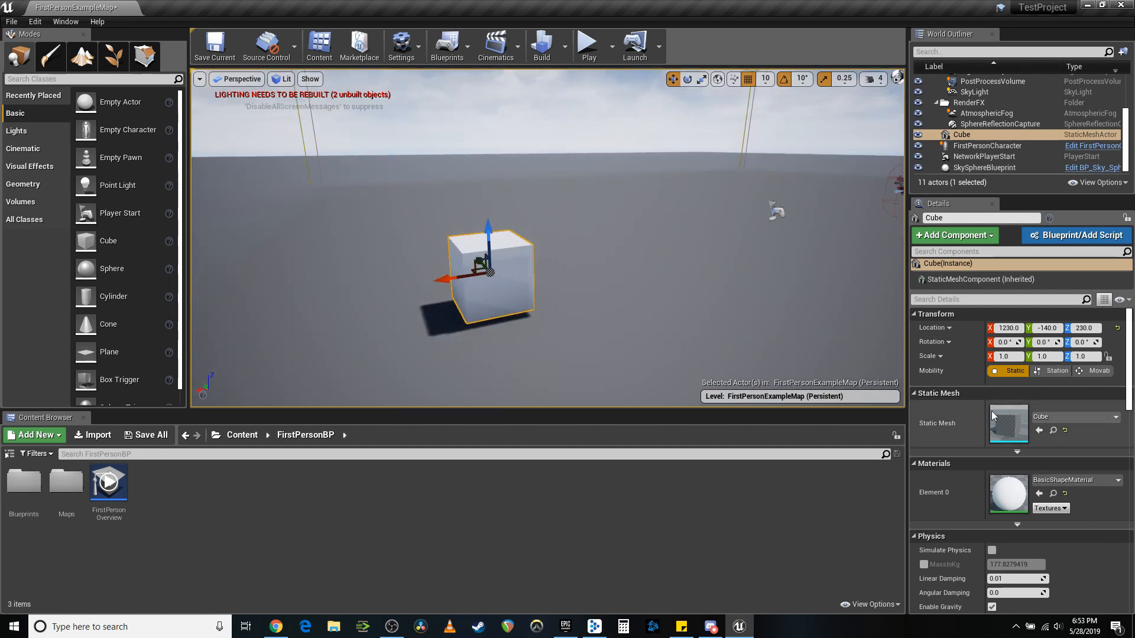
Set the cube's Collision Presets to OverlapAll and save the current level
scroll(1037, 384, down, 5)
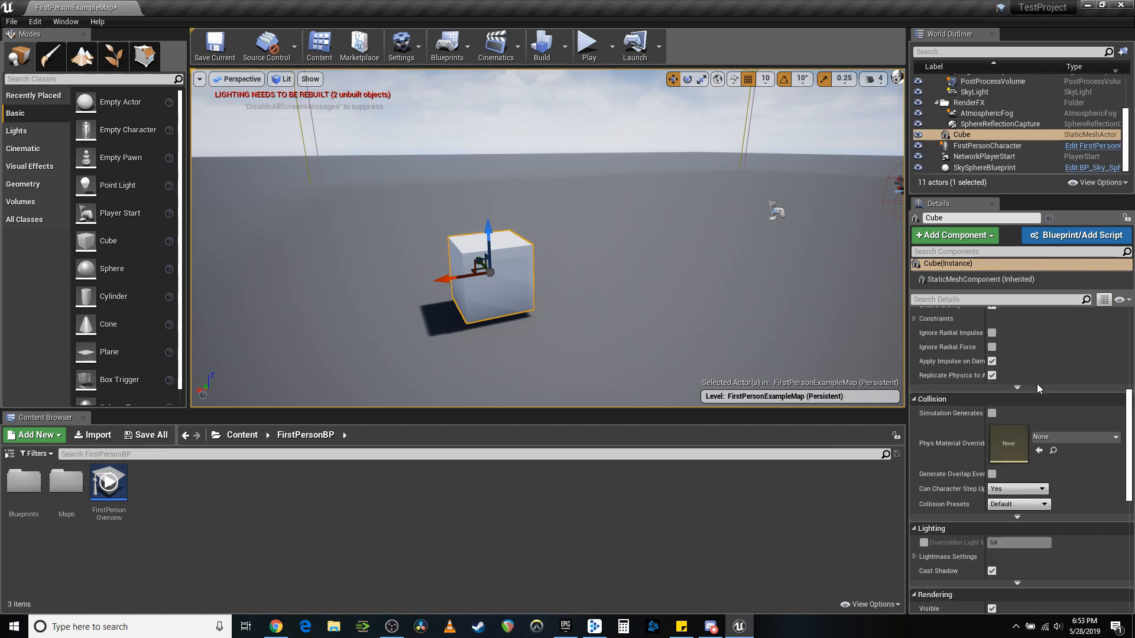
scroll(1038, 385, down, 1)
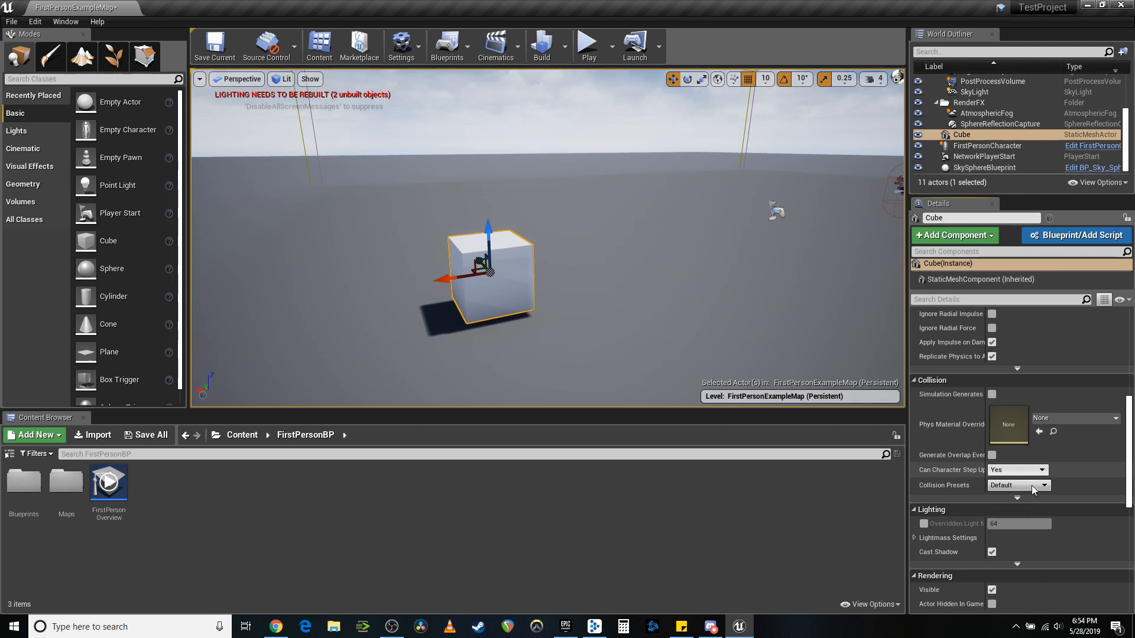
click(1017, 497)
scroll(1046, 476, down, 3)
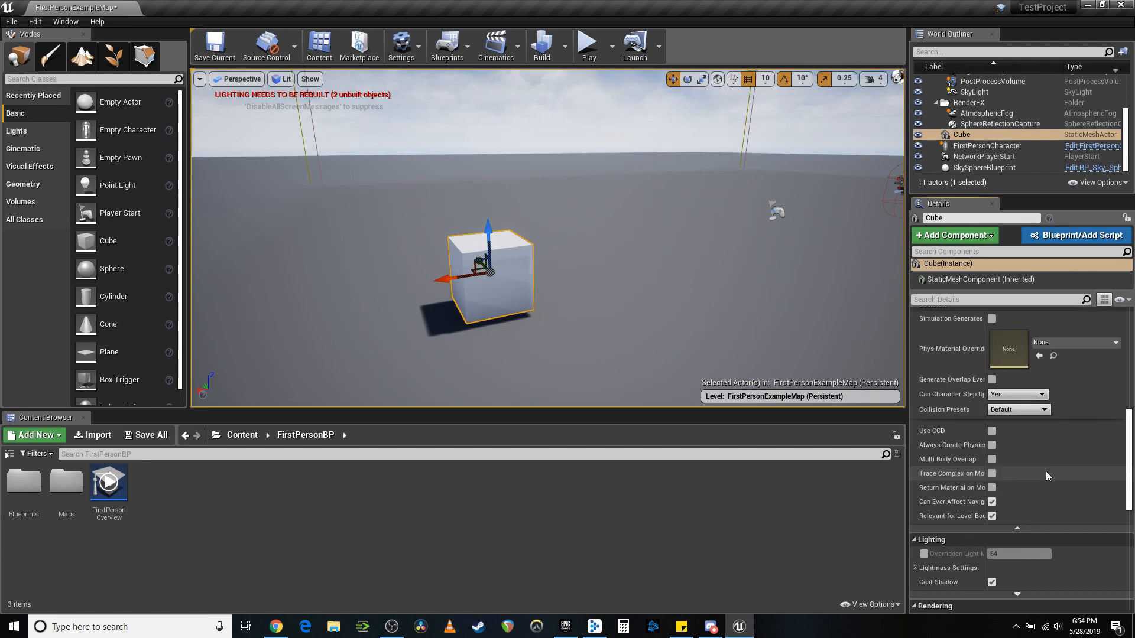
click(1039, 411)
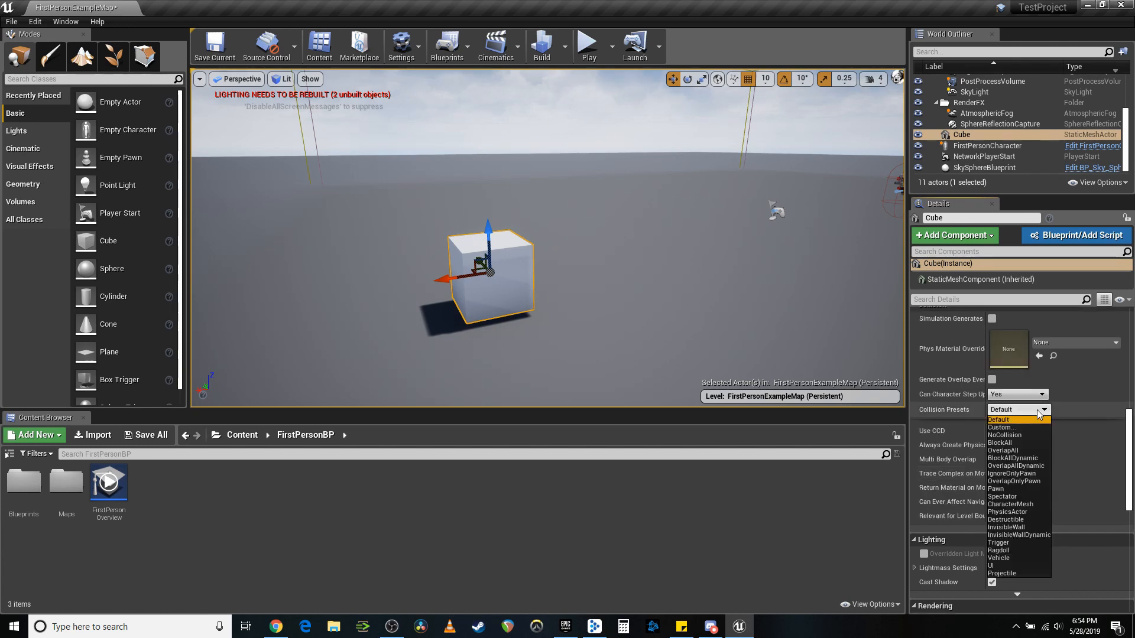
click(1043, 451)
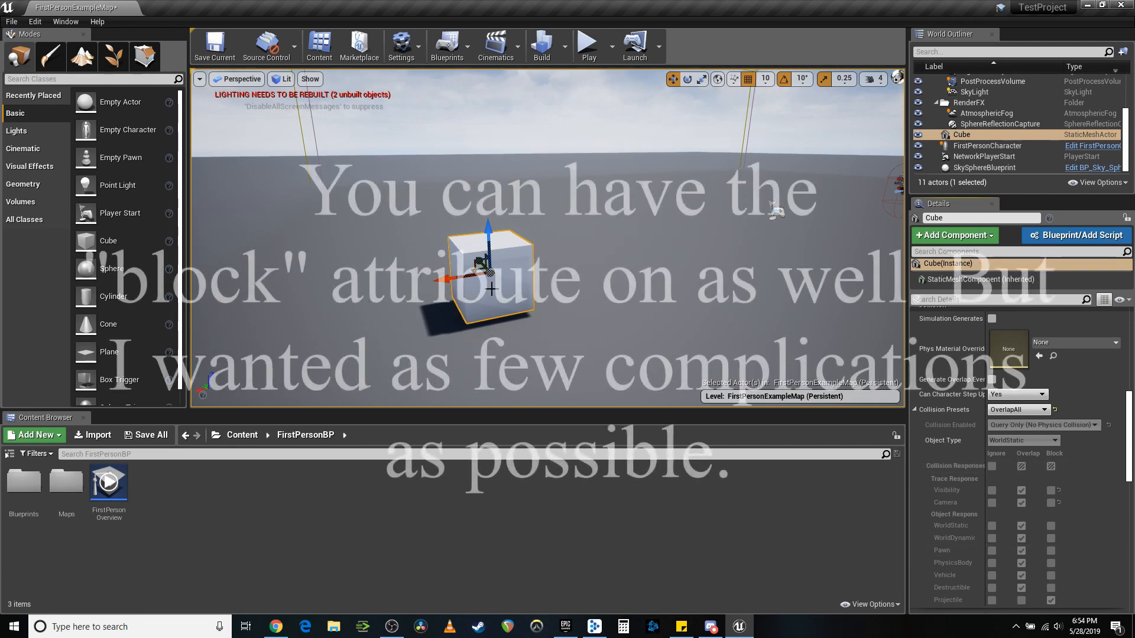
right_drag(596, 241, 614, 272)
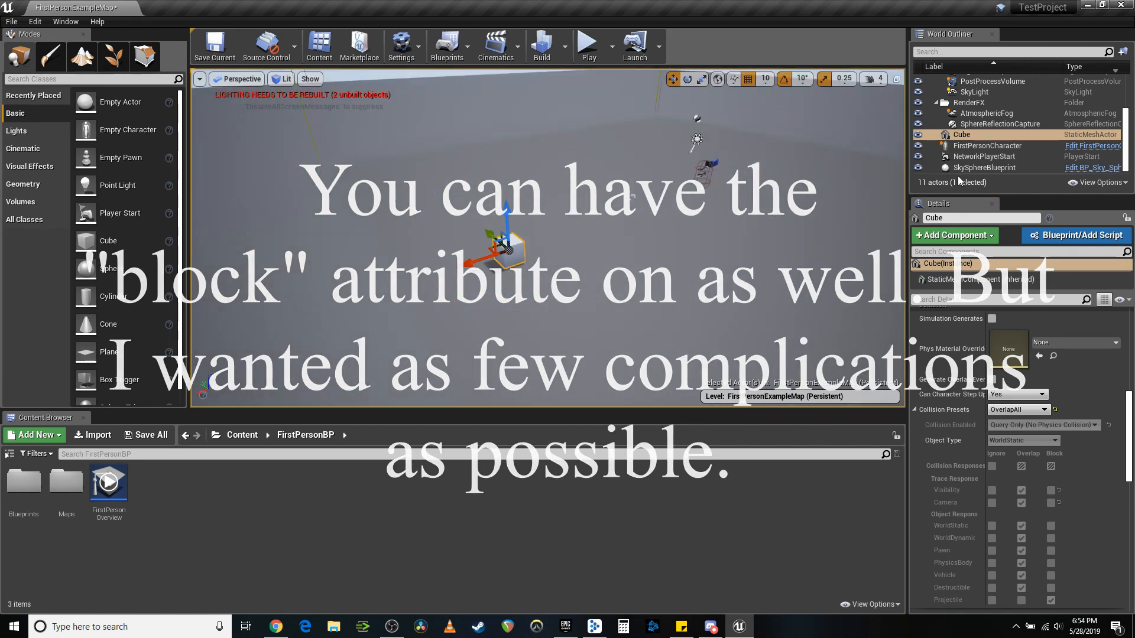
click(216, 48)
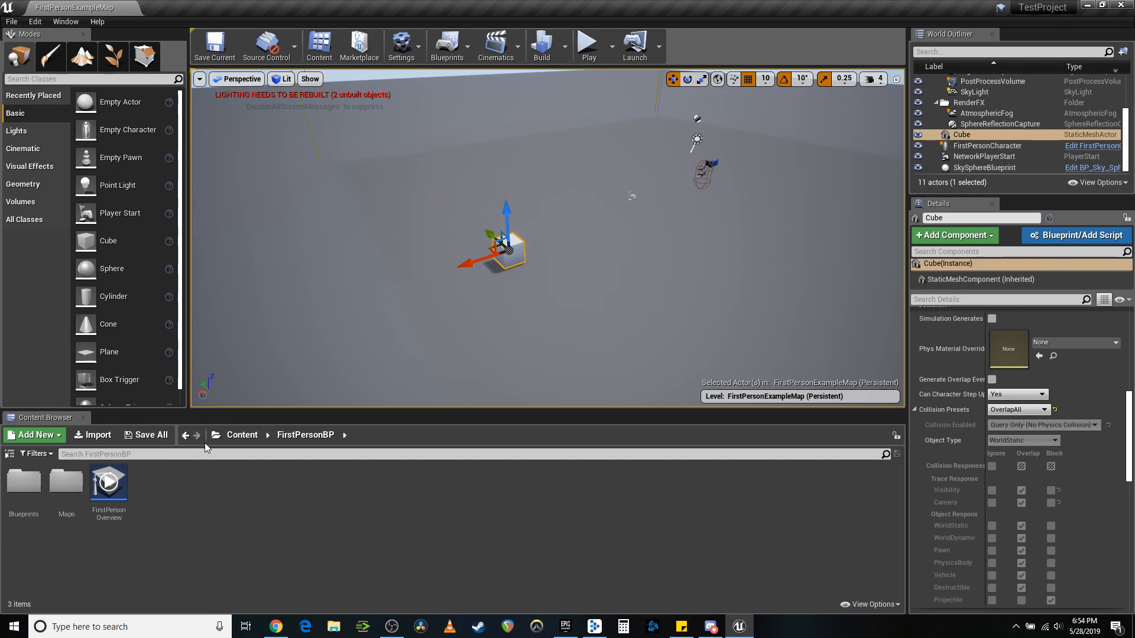
double_click(67, 489)
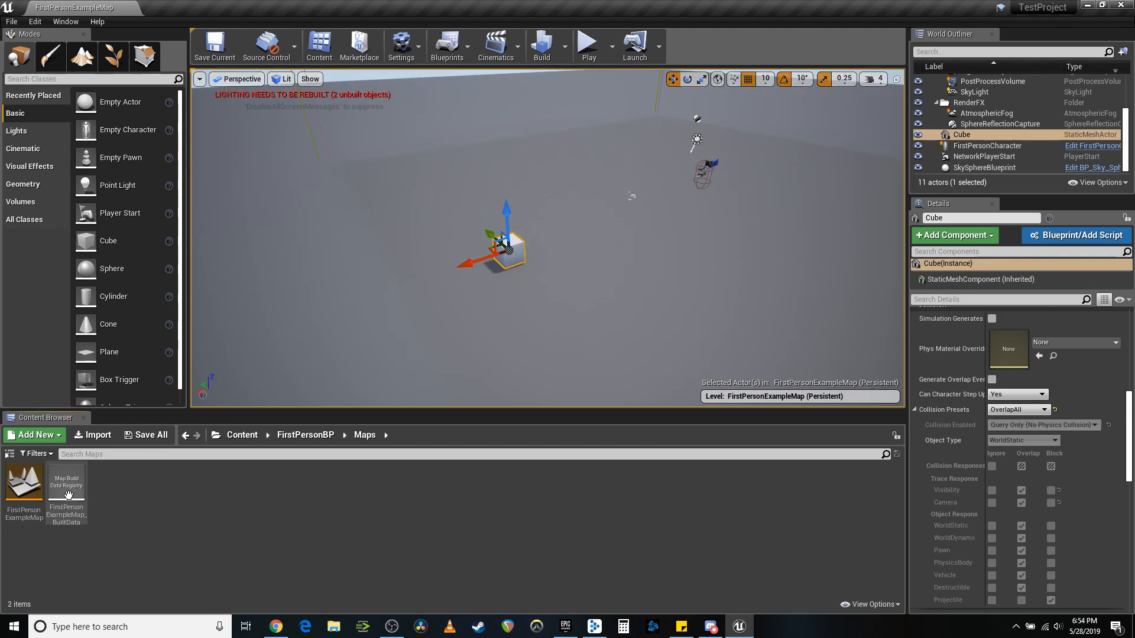
click(300, 436)
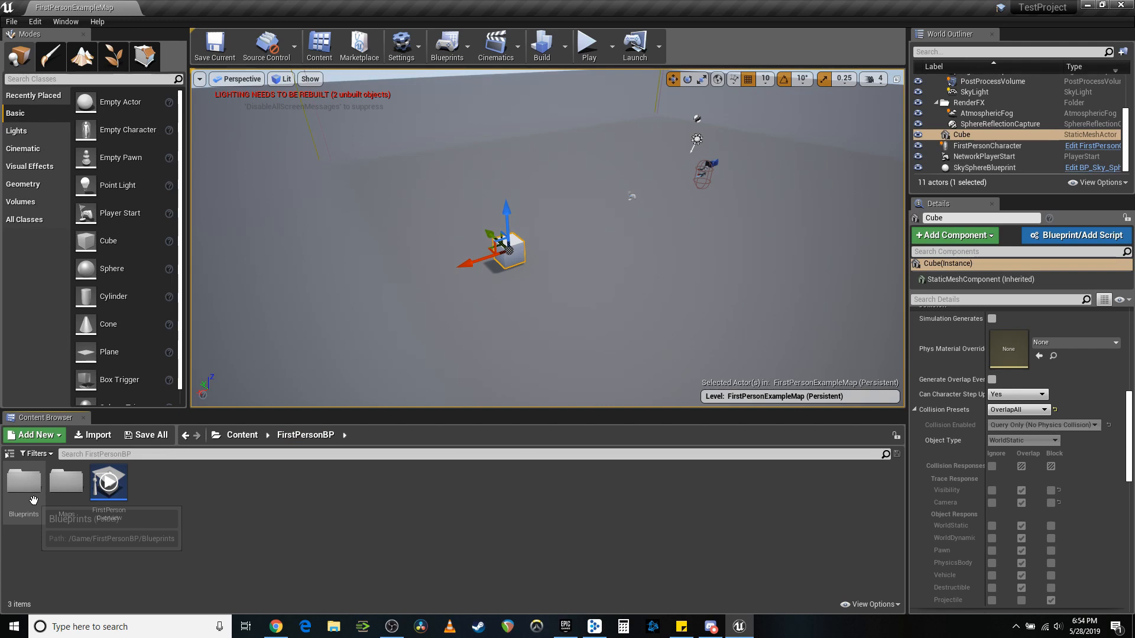
click(23, 492)
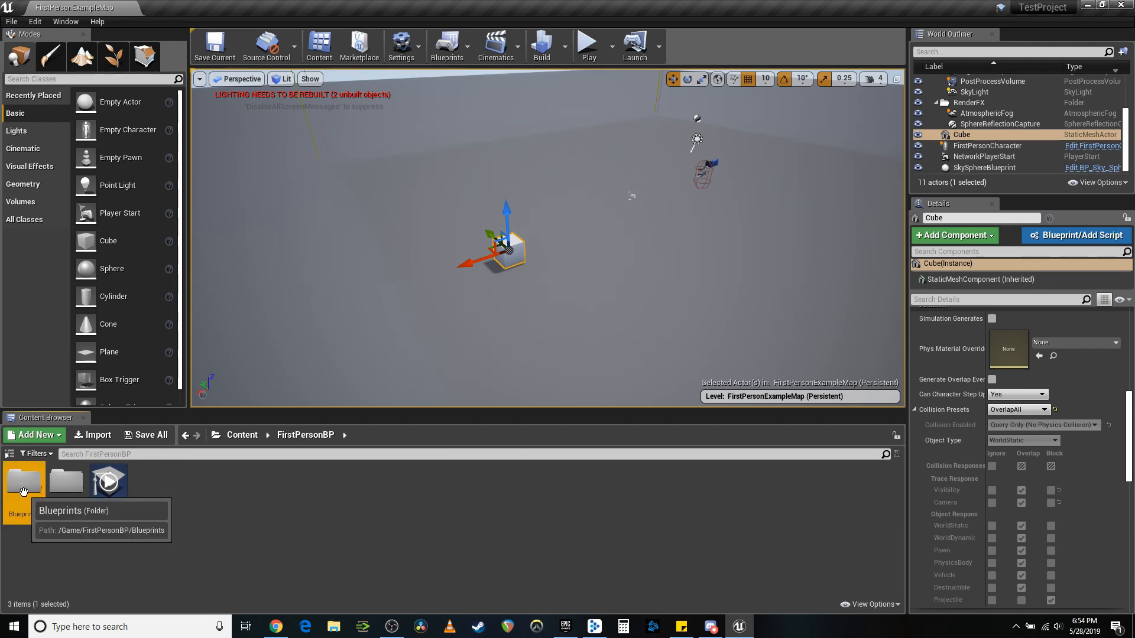
double_click(23, 491)
click(151, 502)
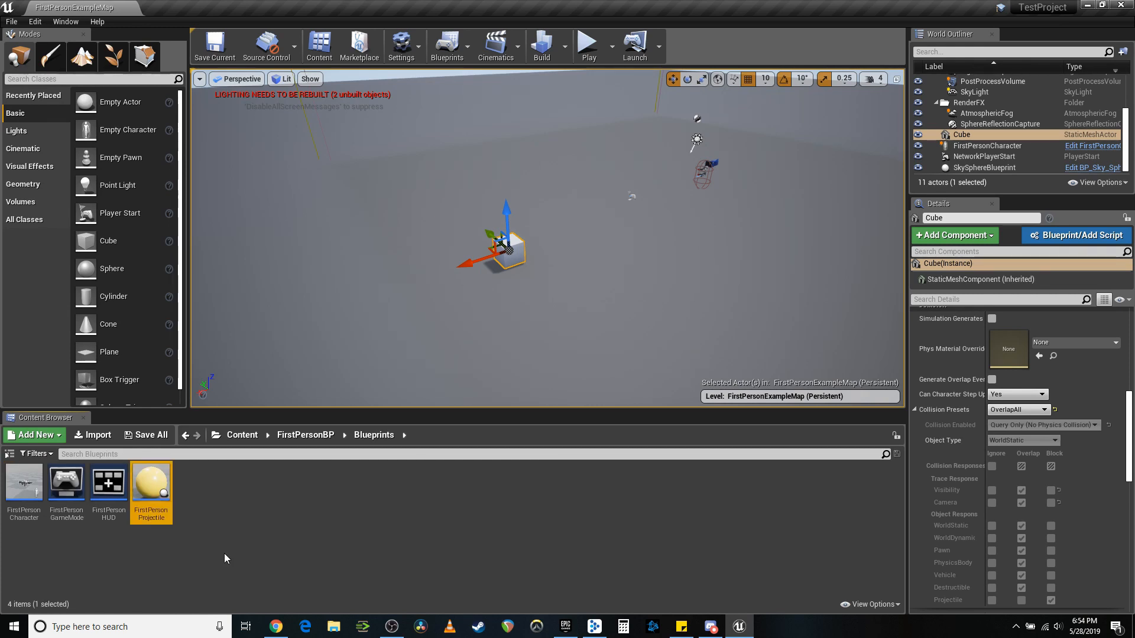
key(Delete)
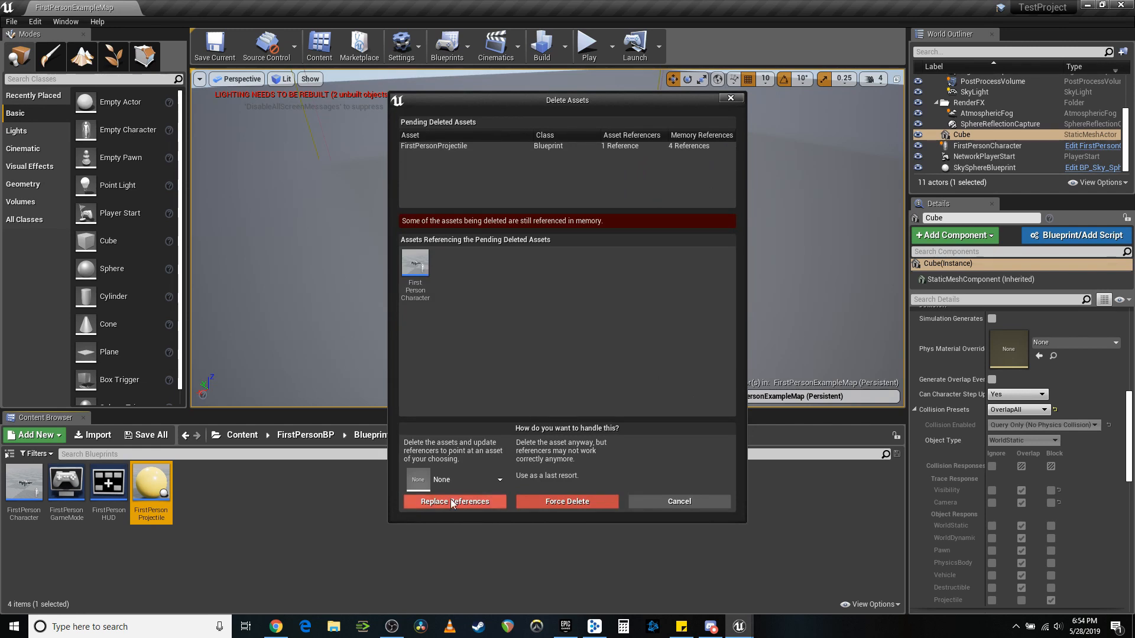
click(694, 502)
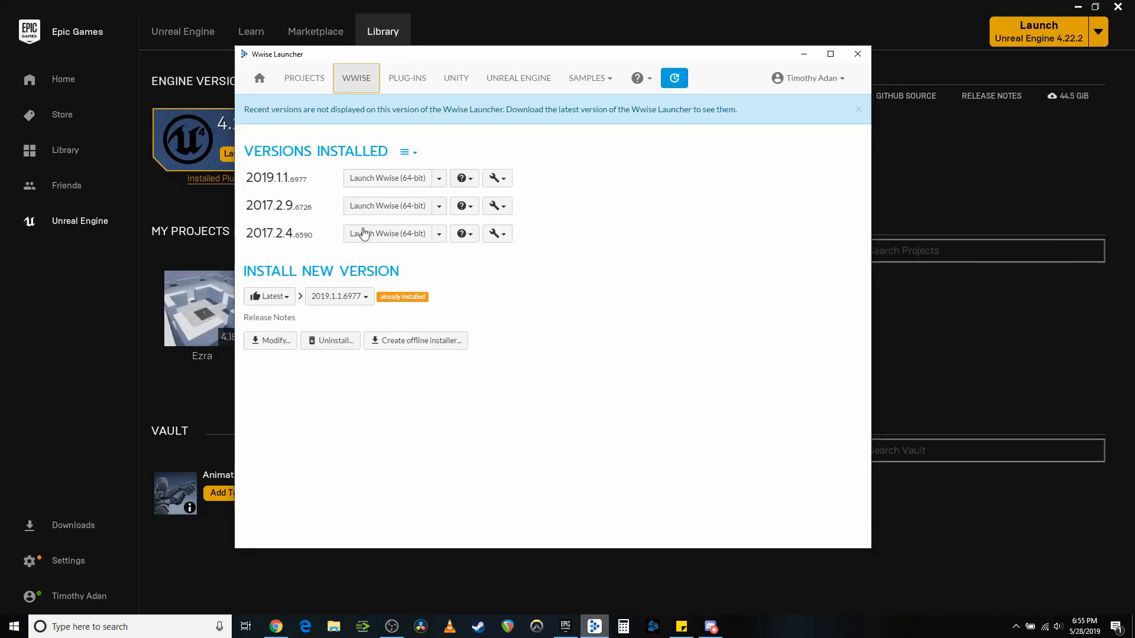
In the Wwise Launcher, open the Wwise integration settings for the Unreal project TestProject and choose version 2019.1.1.6977.1336
click(509, 91)
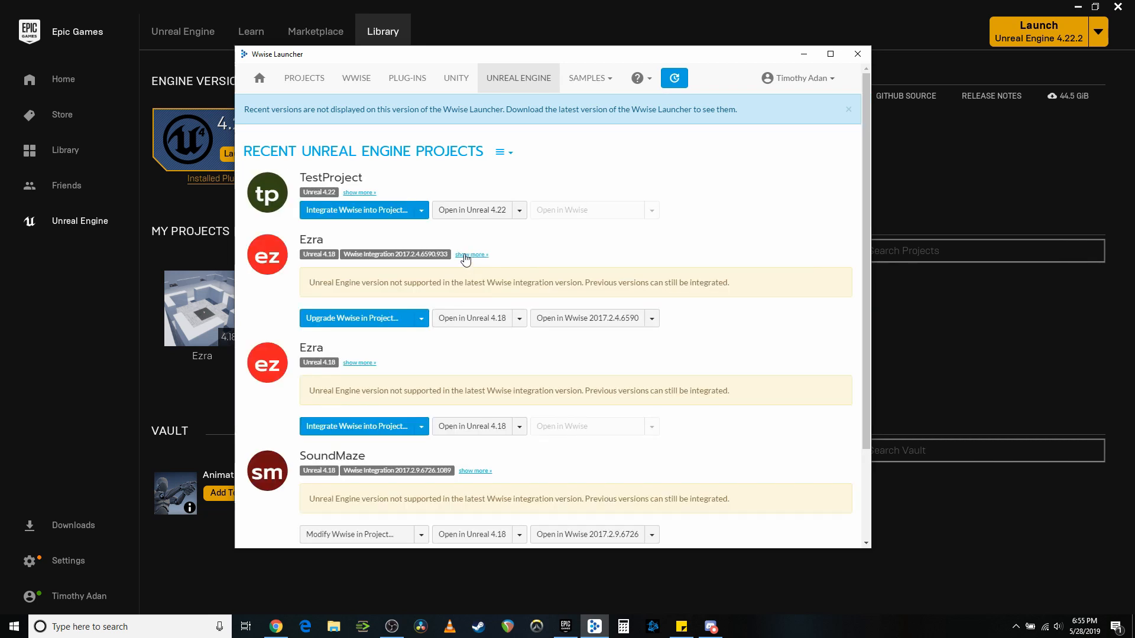
click(369, 210)
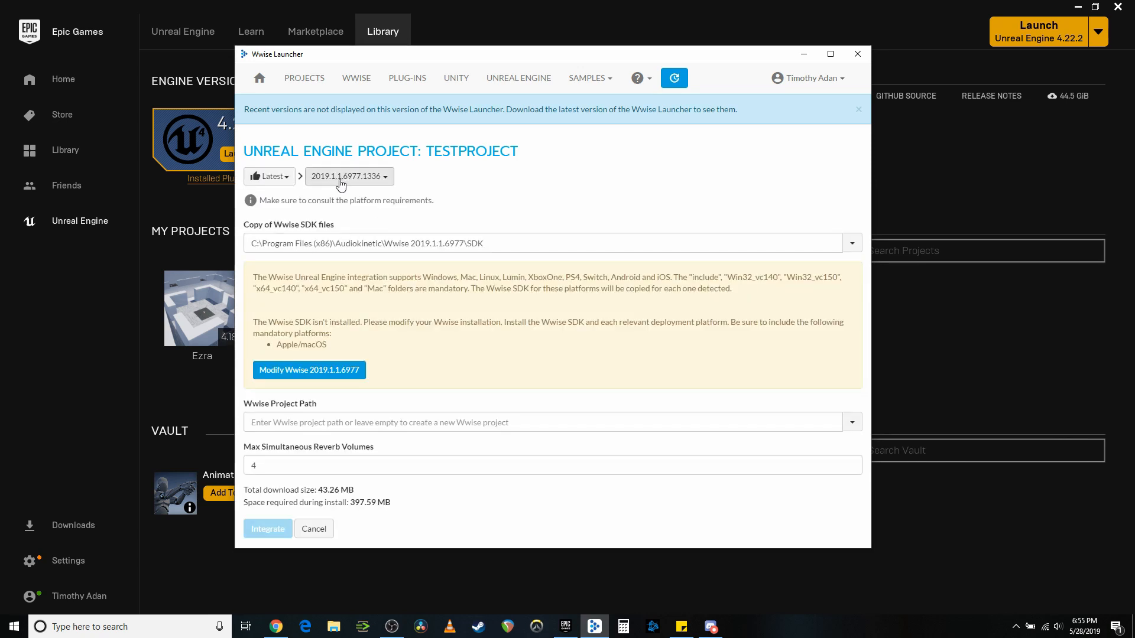
click(380, 185)
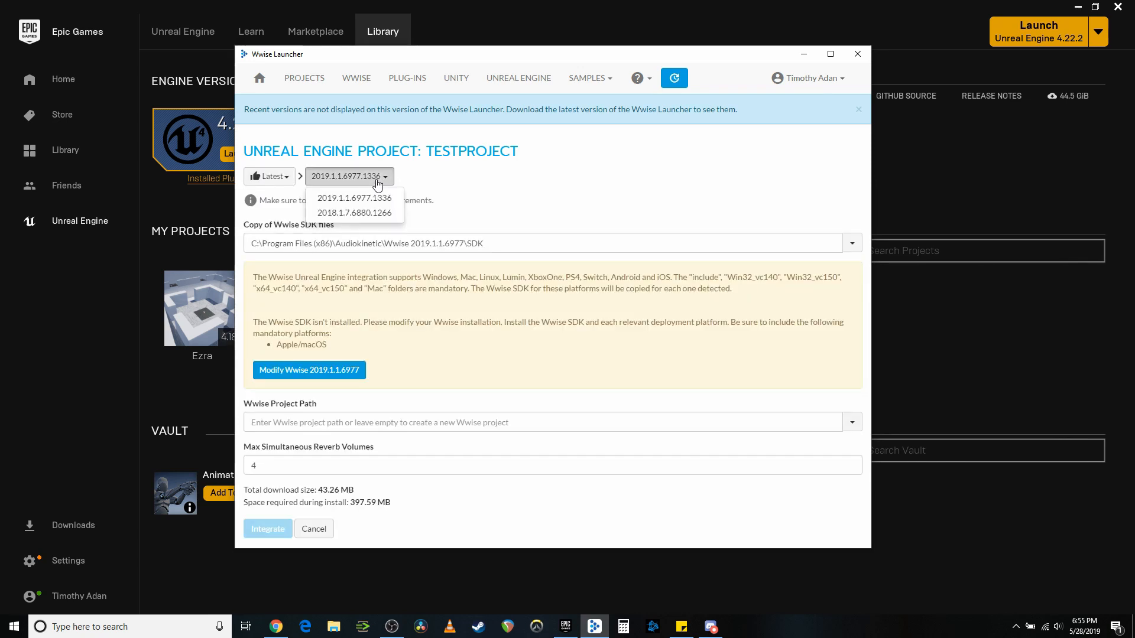
click(383, 199)
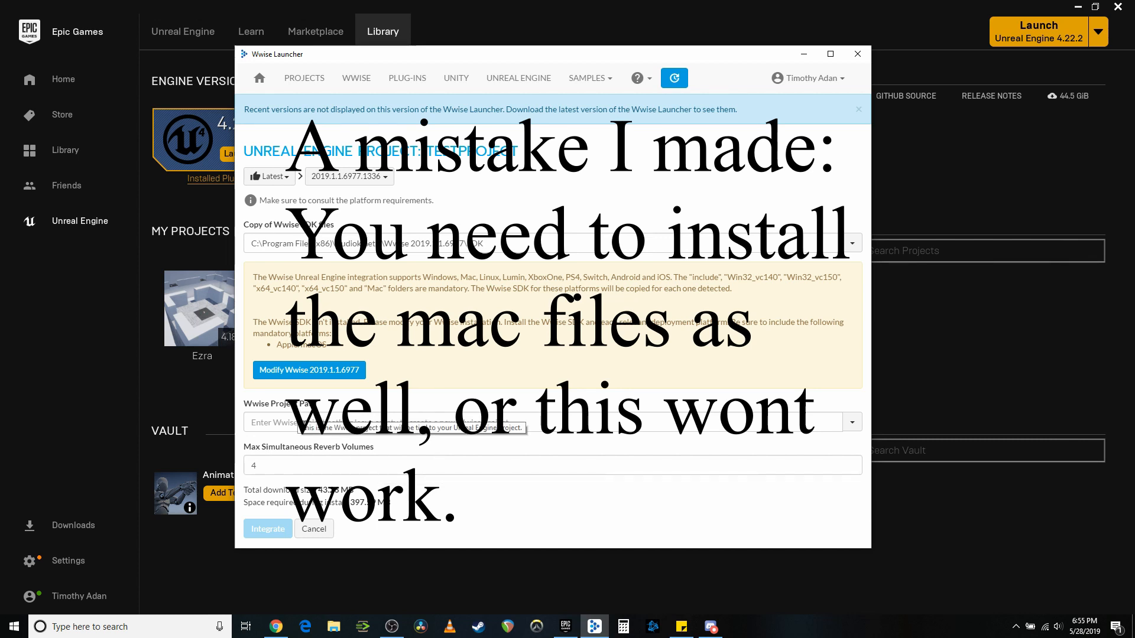
click(851, 422)
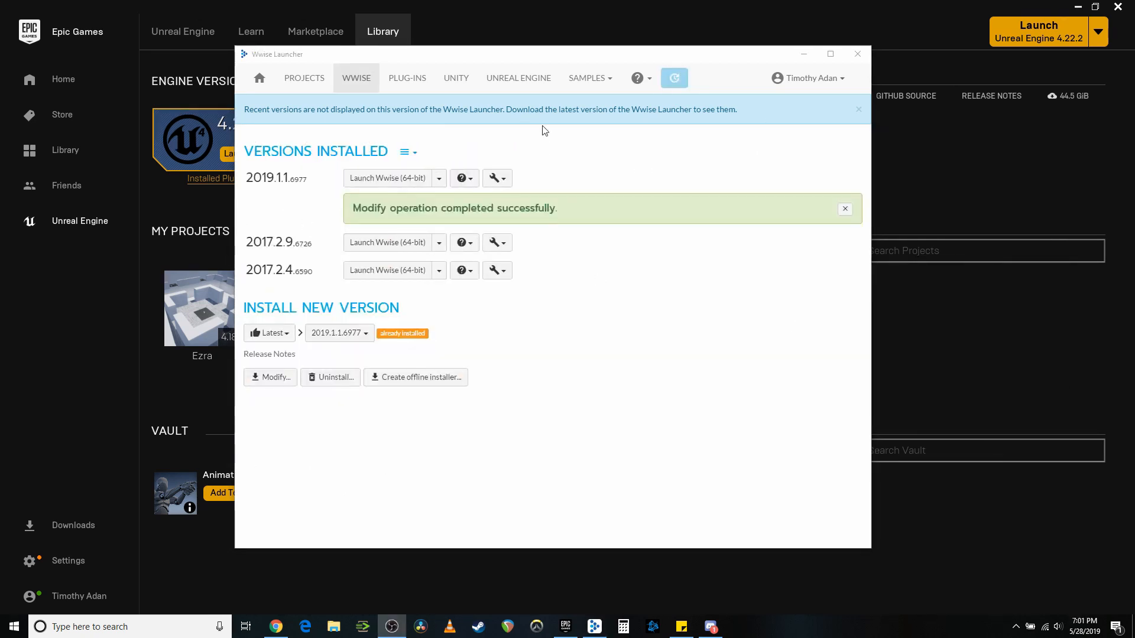
Integrate Wwise 2019.1.1.6977.1336 into the Unreal project TestProject, leaving the Wwise project path empty to create a new Wwise project
click(512, 78)
click(511, 78)
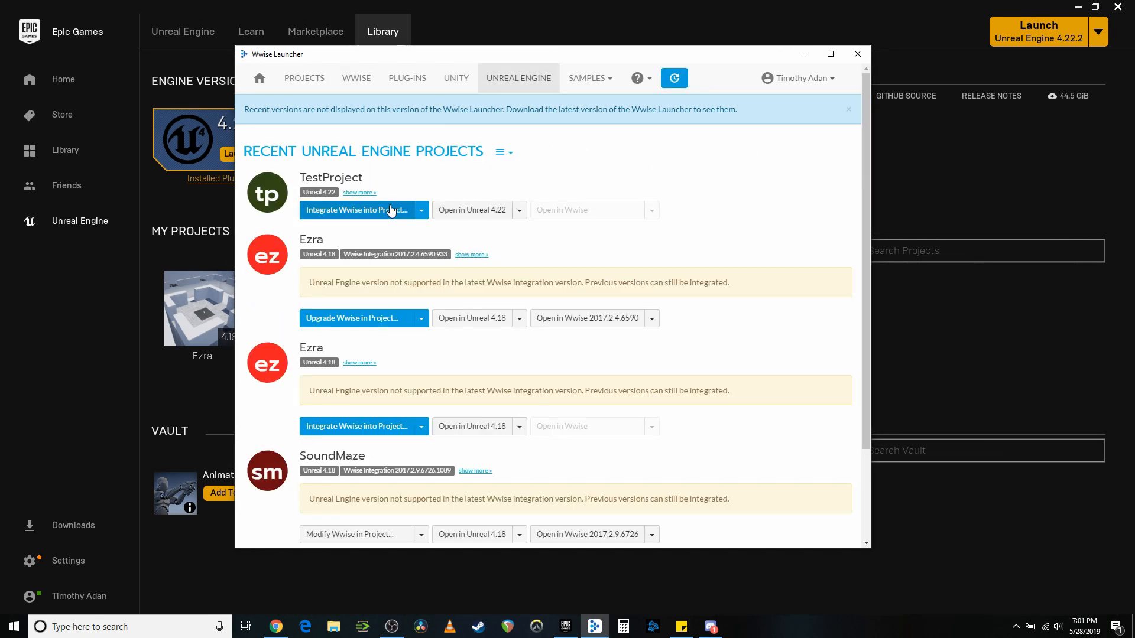
click(351, 207)
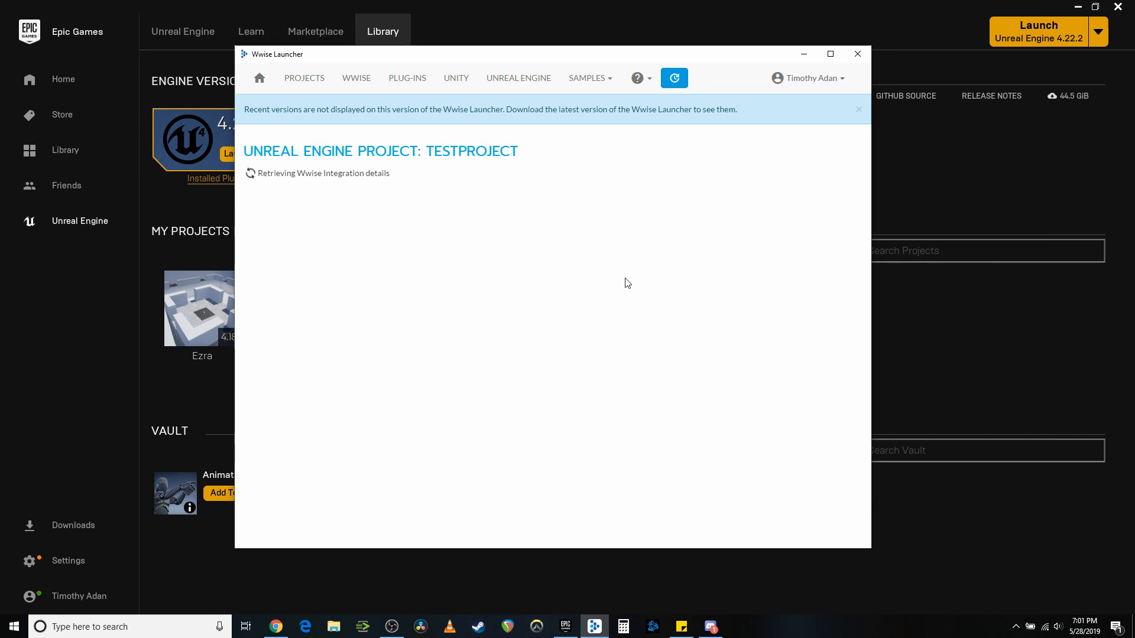
scroll(295, 221, down, 1)
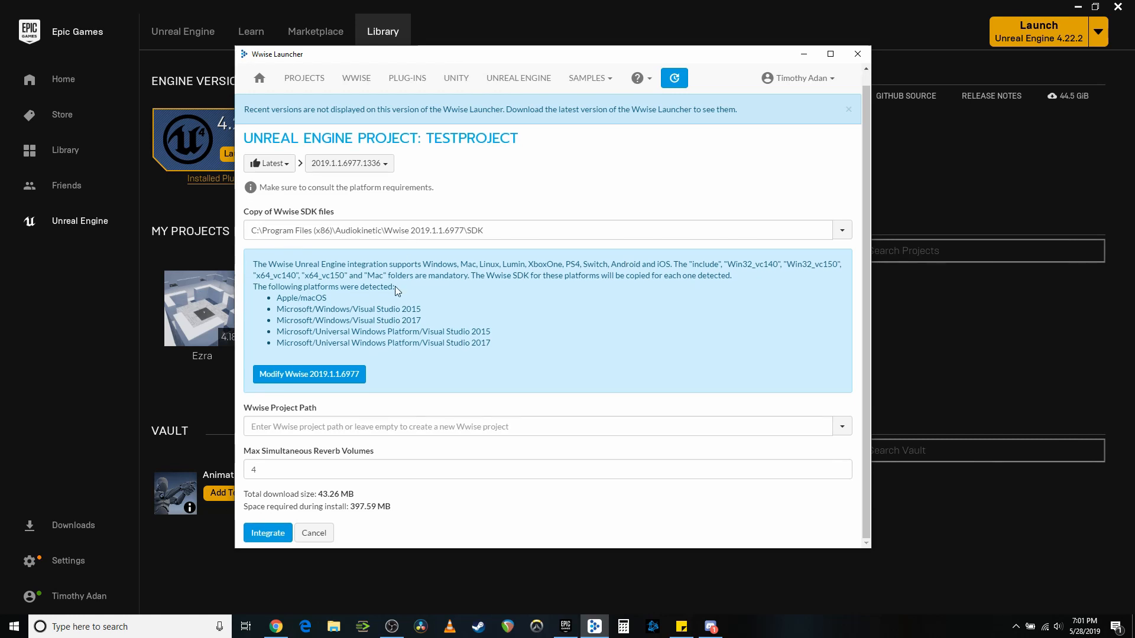
click(269, 538)
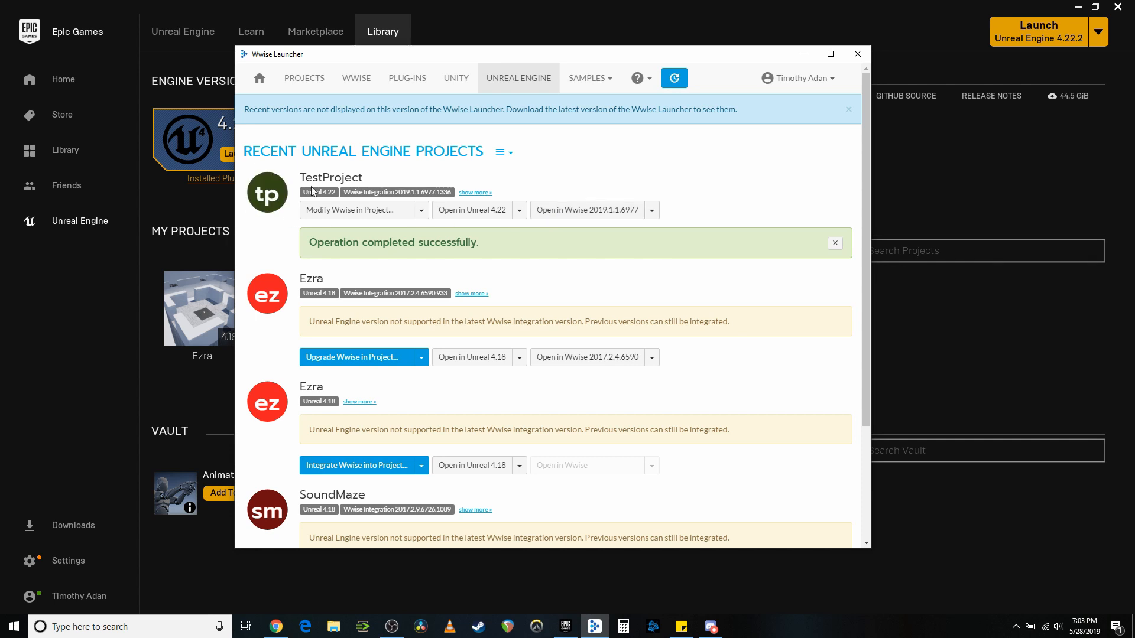
Open TestProject in Wwise 2019.1.1 and accept the End-User License Agreement
click(576, 211)
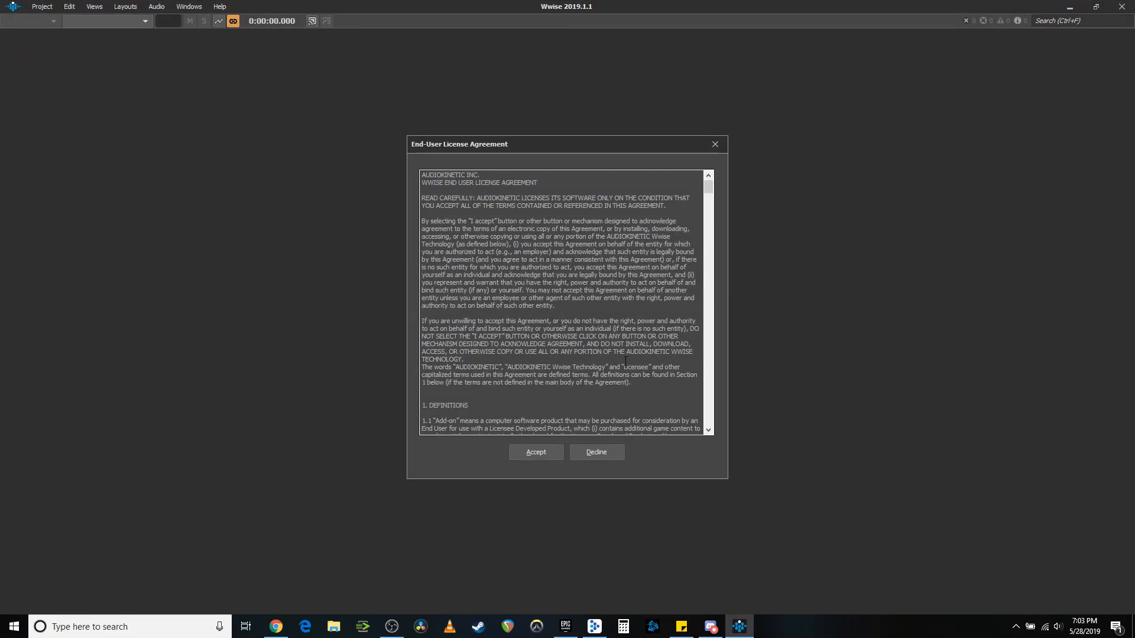
click(535, 453)
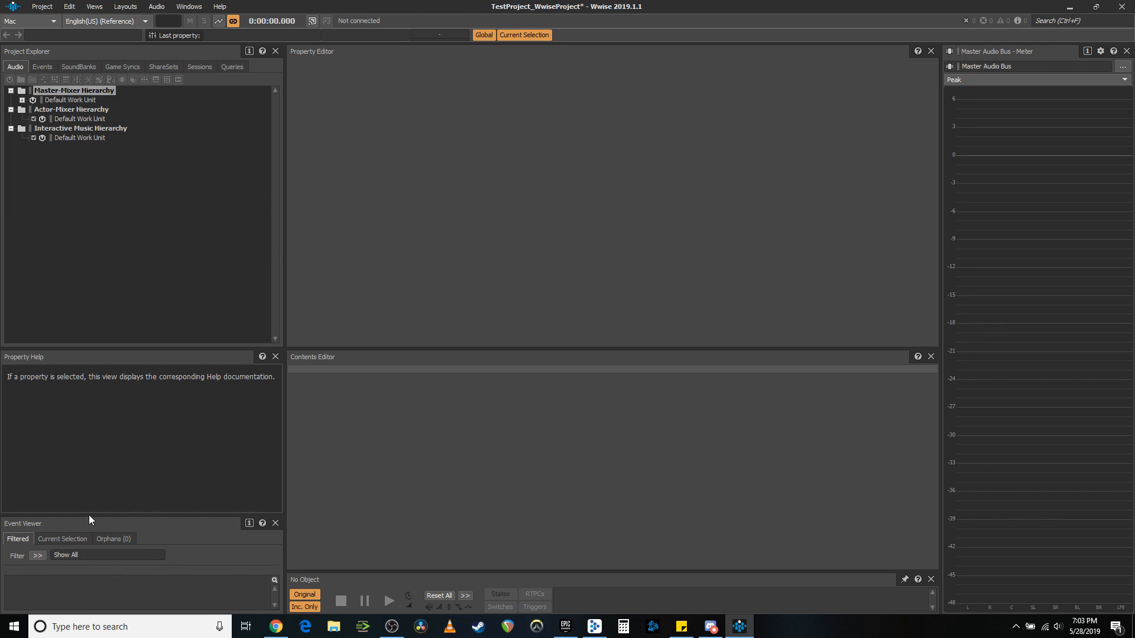
Close the Property Help view and enlarge the Event Viewer up to just beneath the Project Explorer
drag(82, 515, 89, 438)
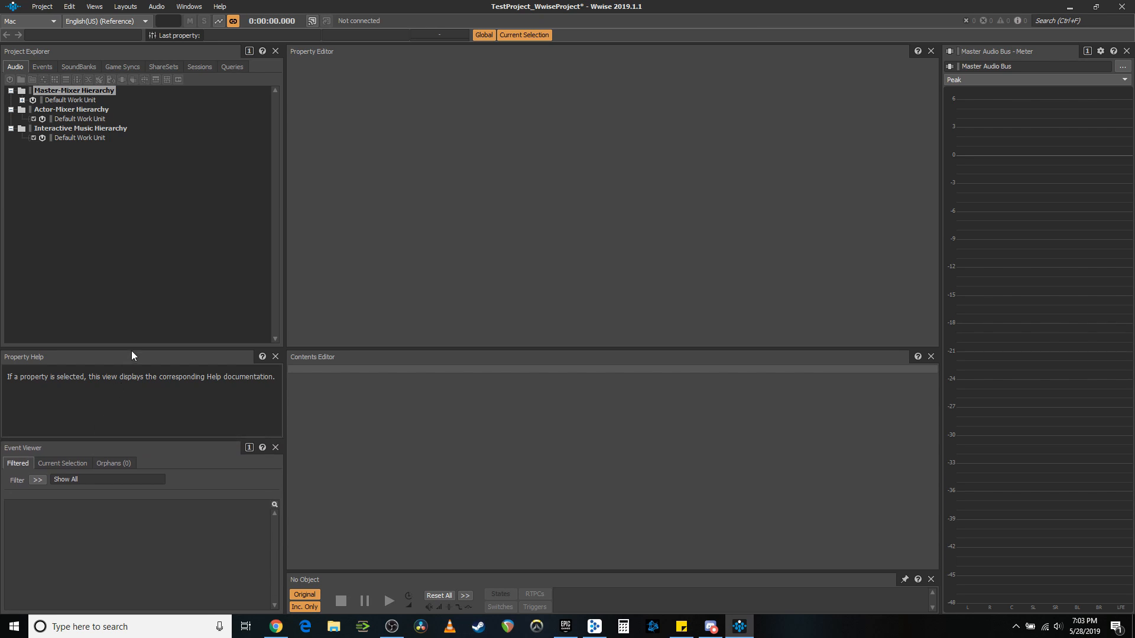
drag(135, 350, 137, 341)
click(278, 349)
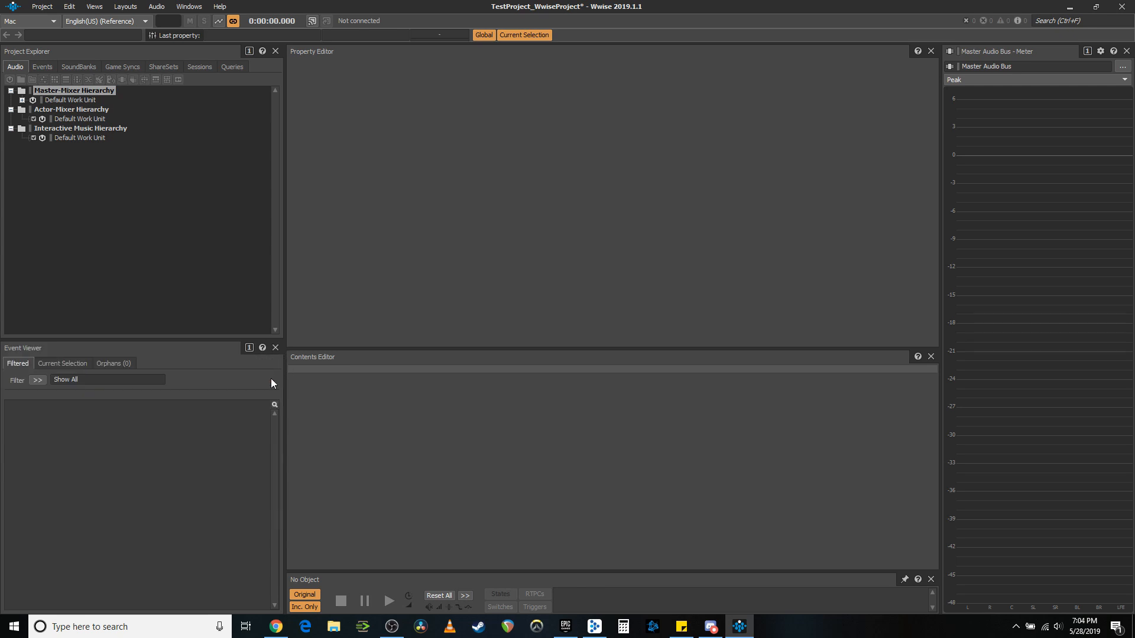
drag(152, 338, 152, 356)
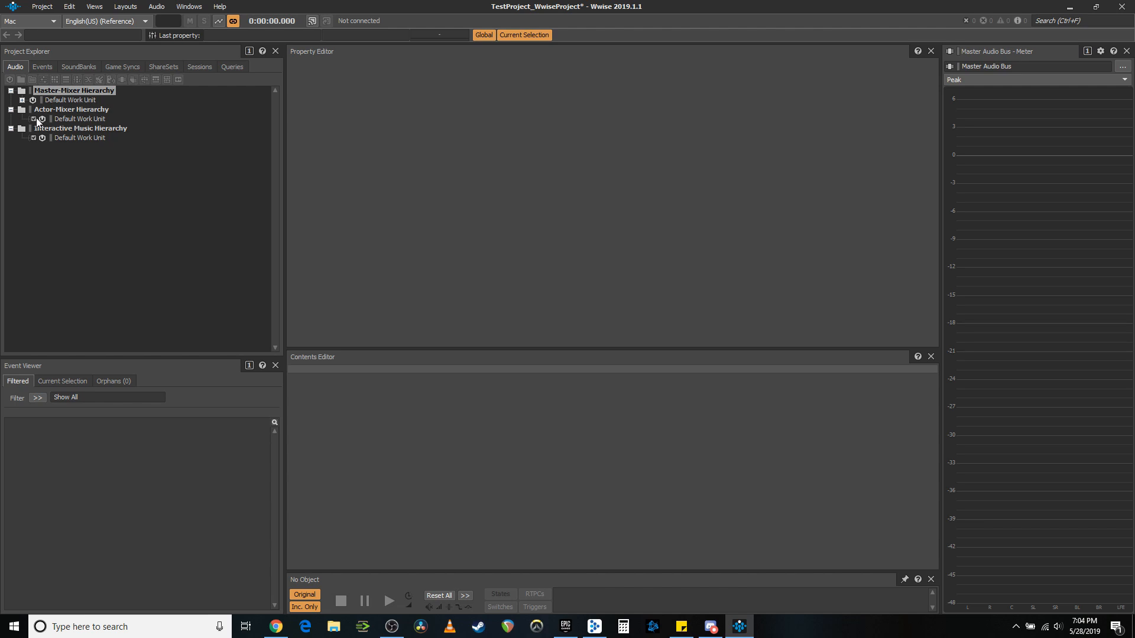
Create an Actor-Mixer named Tests under the Default Work Unit of the Actor-Mixer Hierarchy
right_click(70, 119)
mouse_move(142, 132)
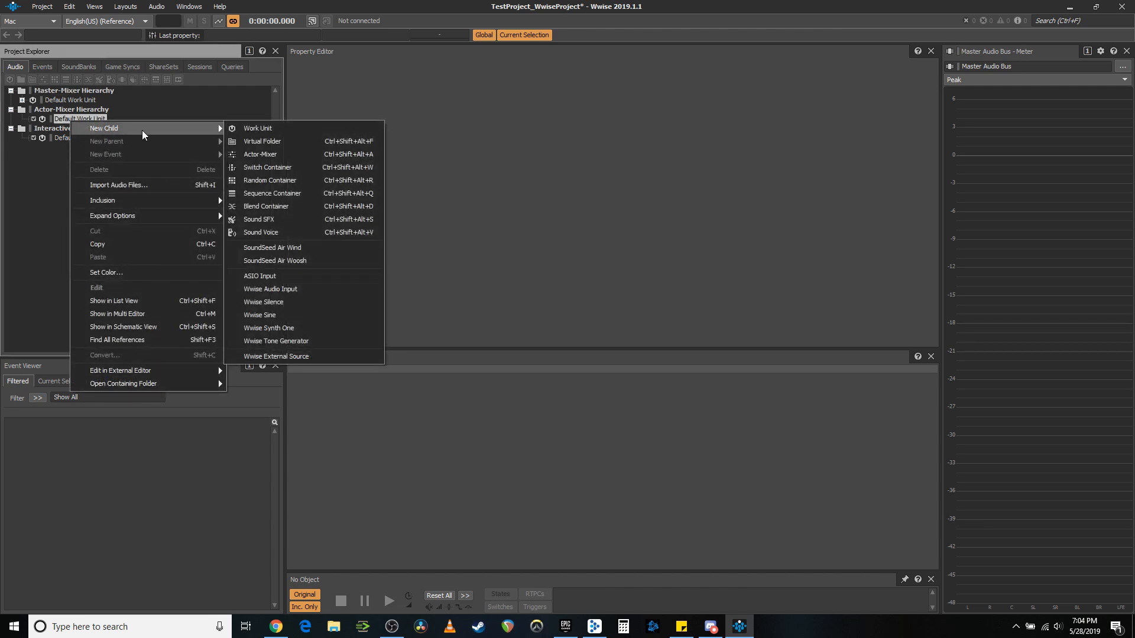
click(268, 154)
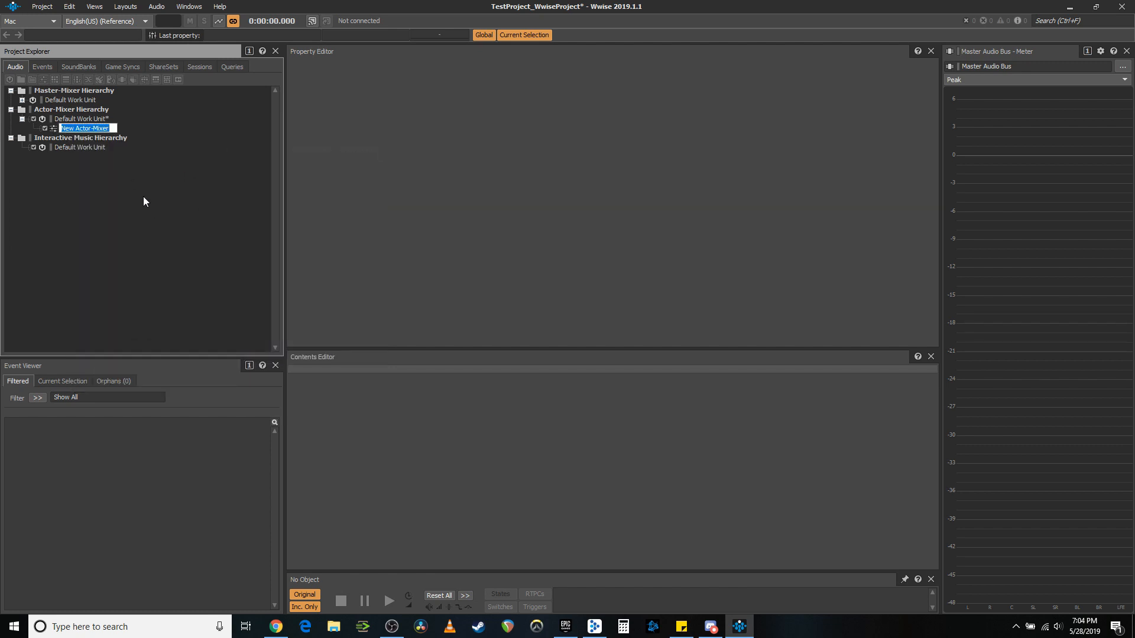
text(Tests)
key(Return)
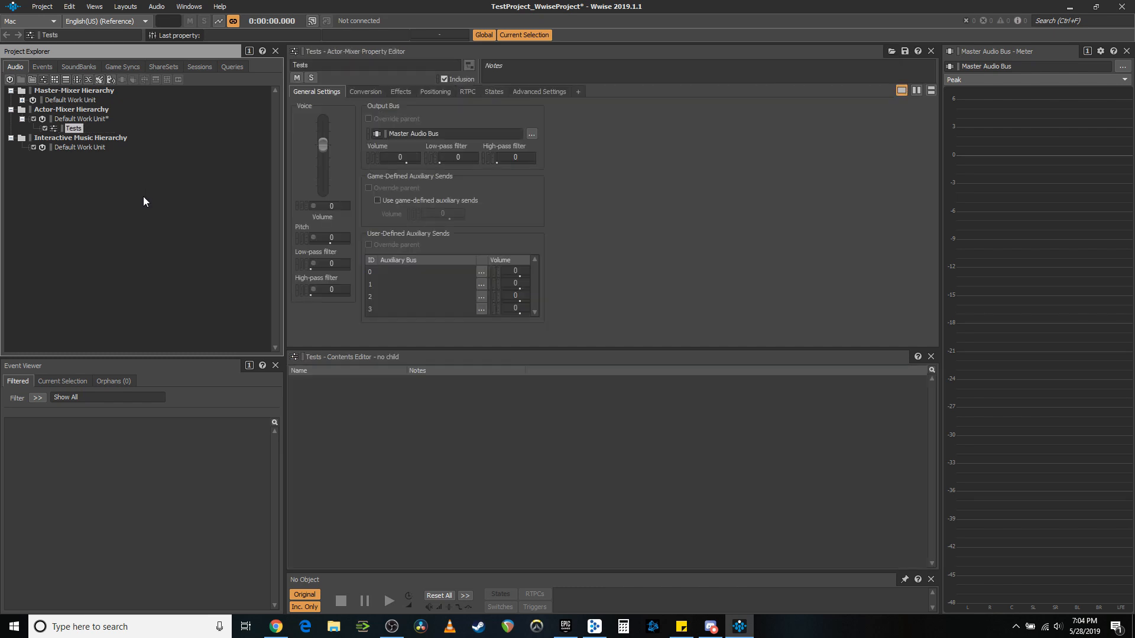
Create a Sound SFX object named Test_Beep inside the Tests Actor-Mixer
right_click(74, 127)
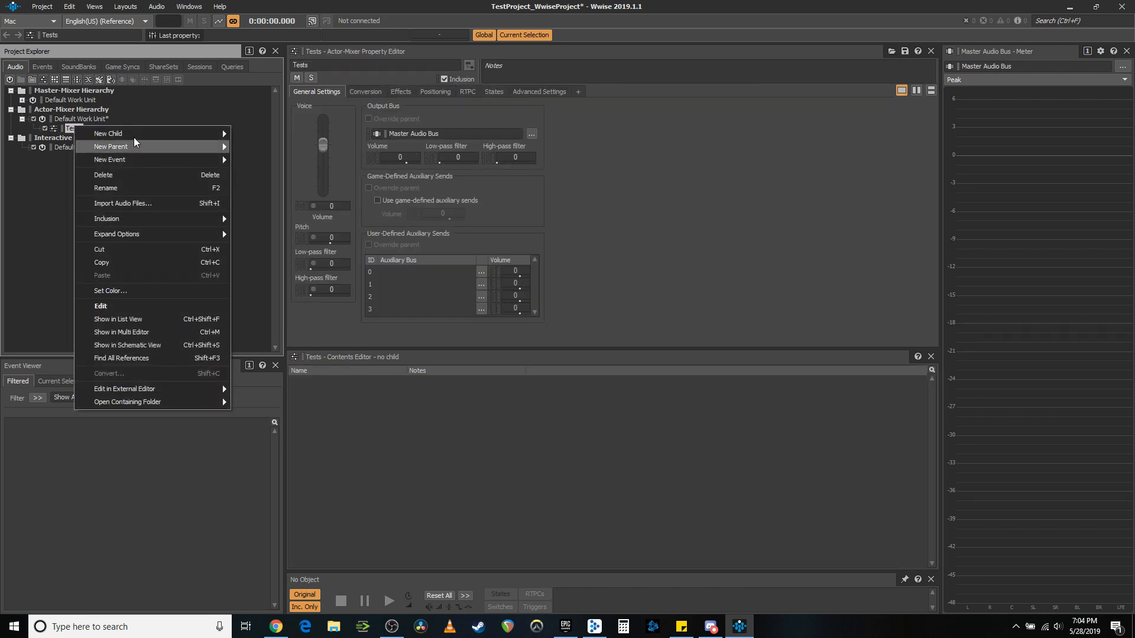
mouse_move(136, 134)
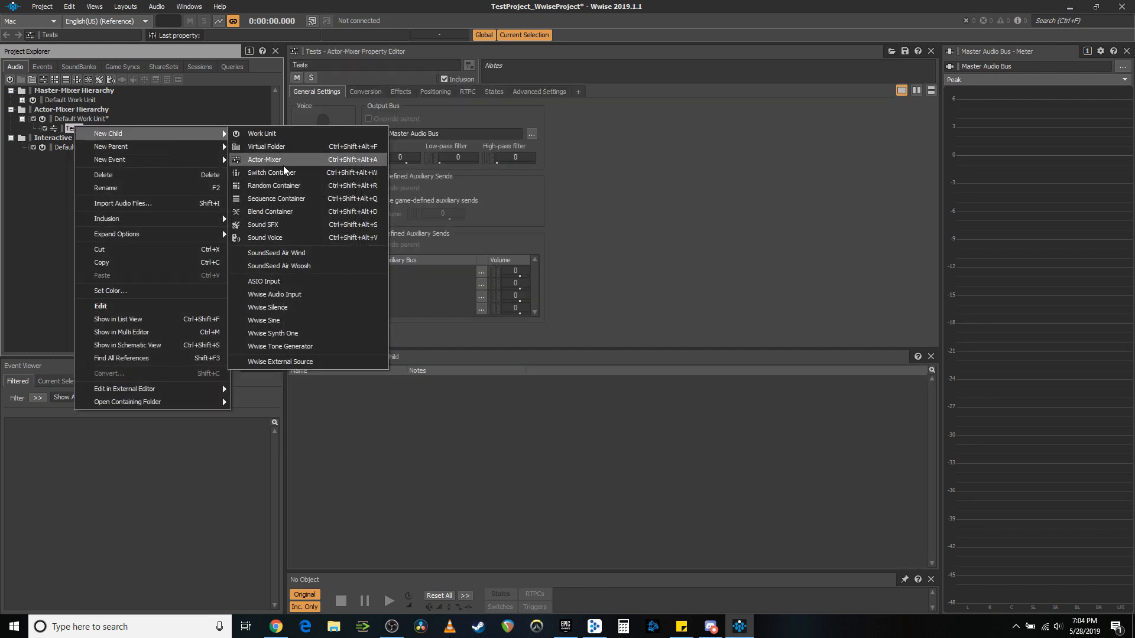
click(271, 226)
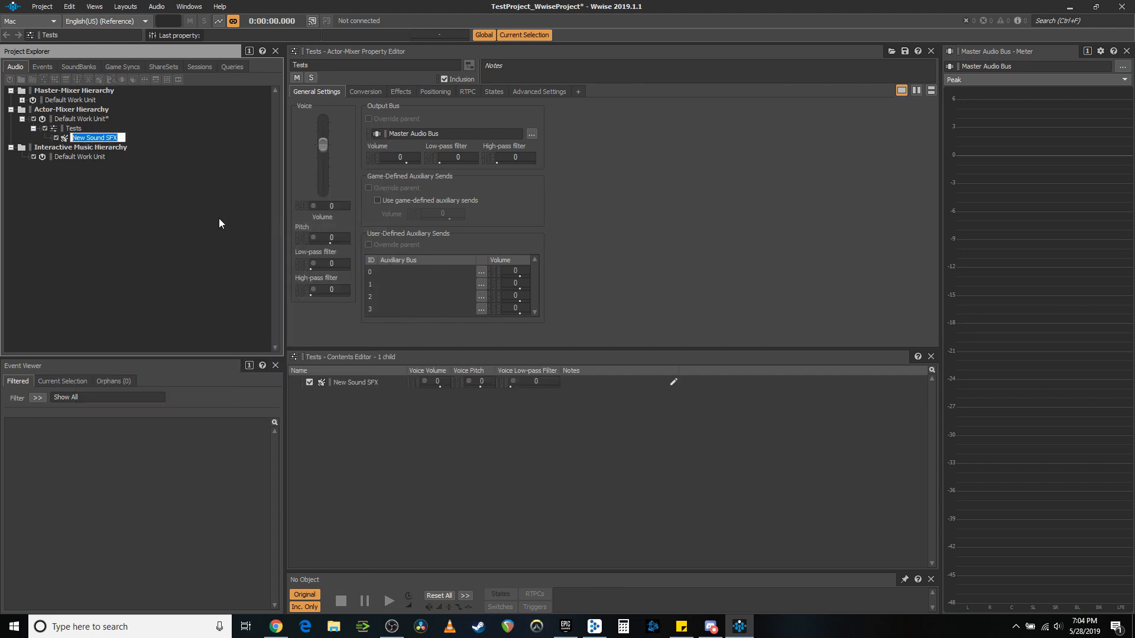
text(Test_Beep)
key(Return)
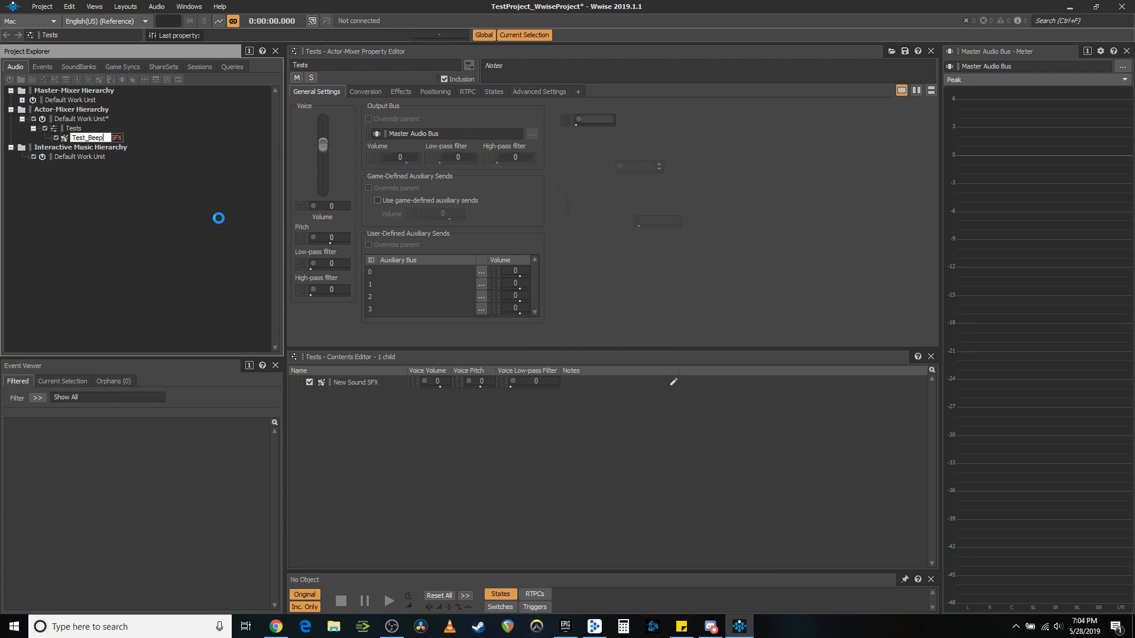
click(76, 131)
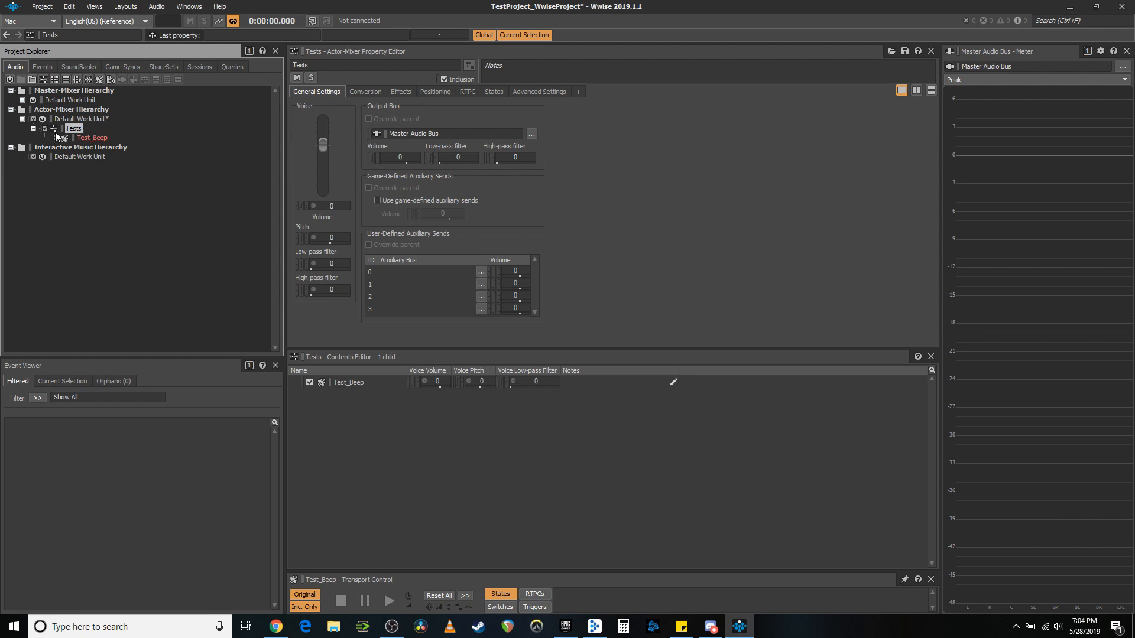
Add a Wwise Sine source to the Test_Beep sound
click(93, 137)
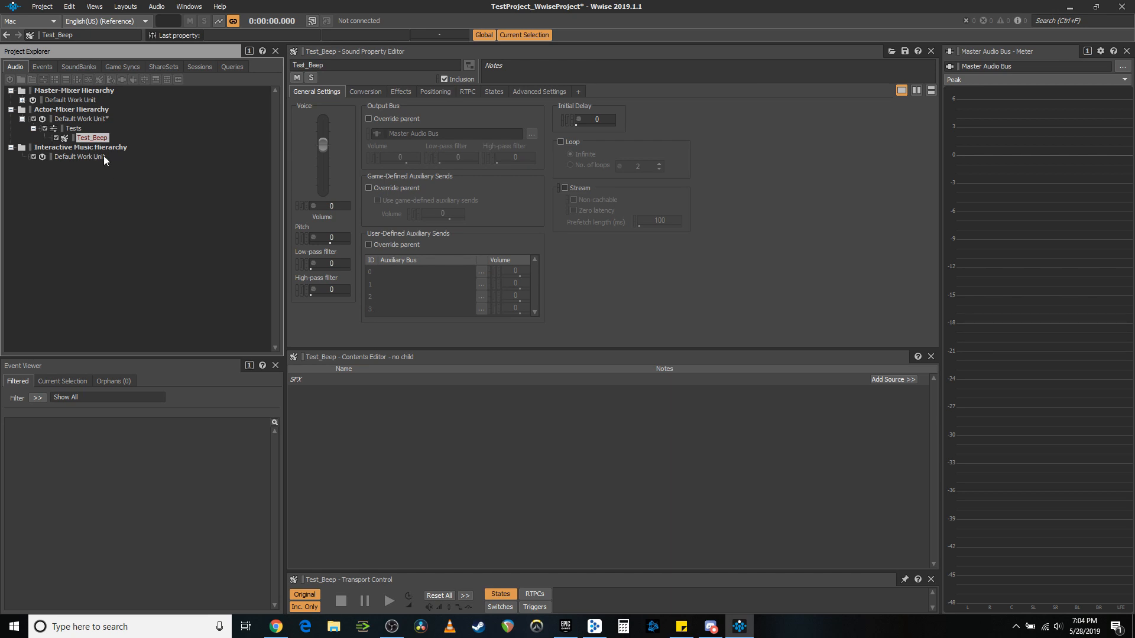
right_click(84, 137)
click(55, 182)
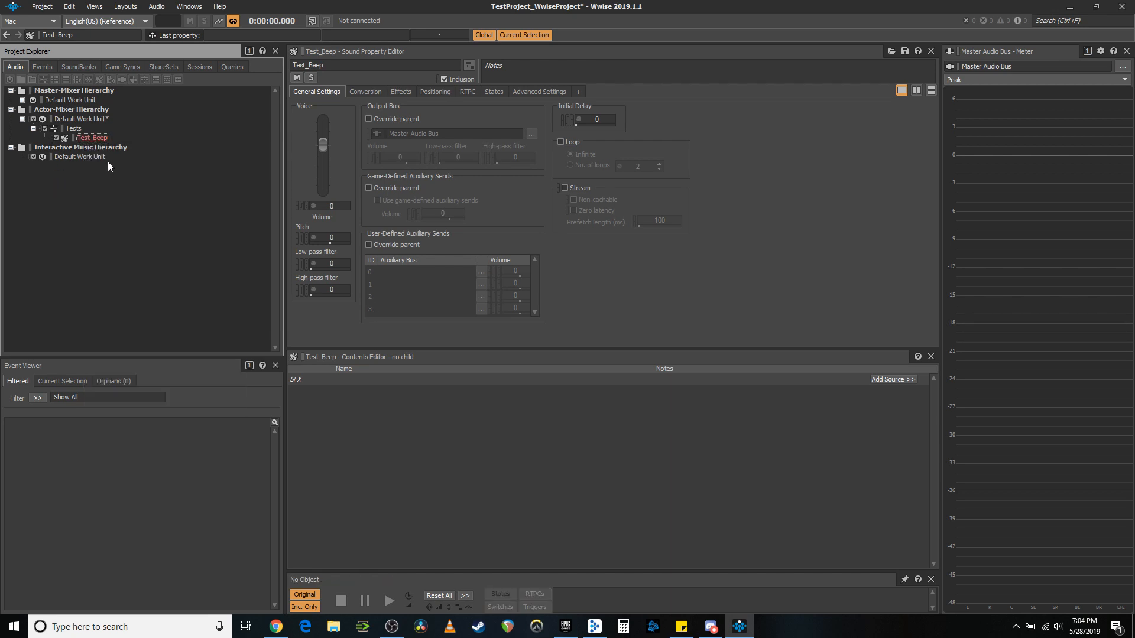
click(95, 138)
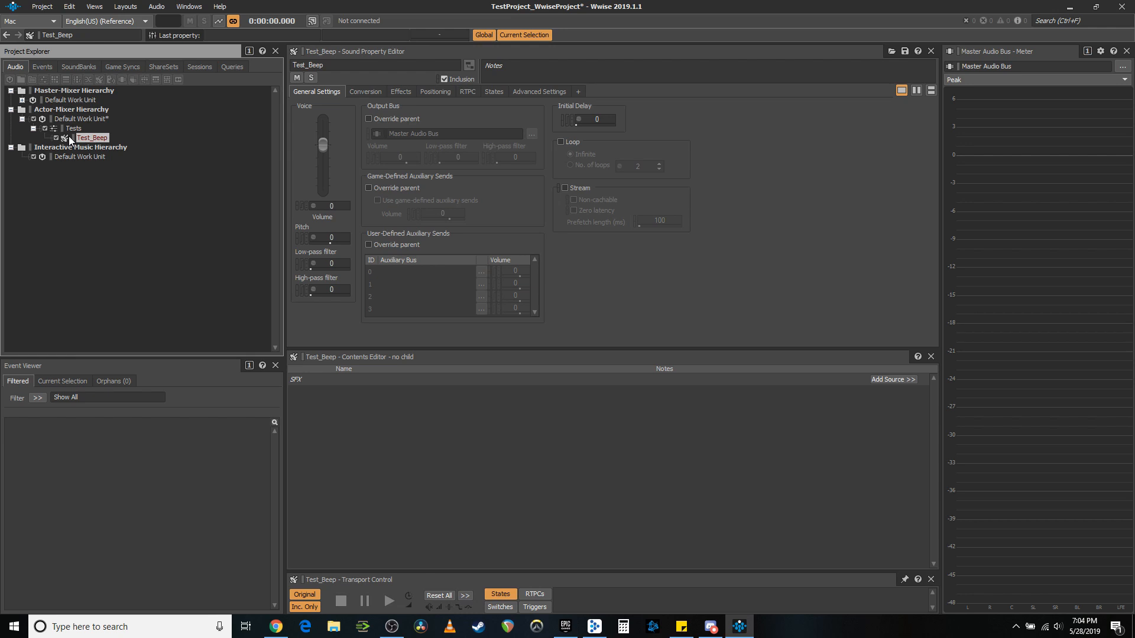
click(884, 379)
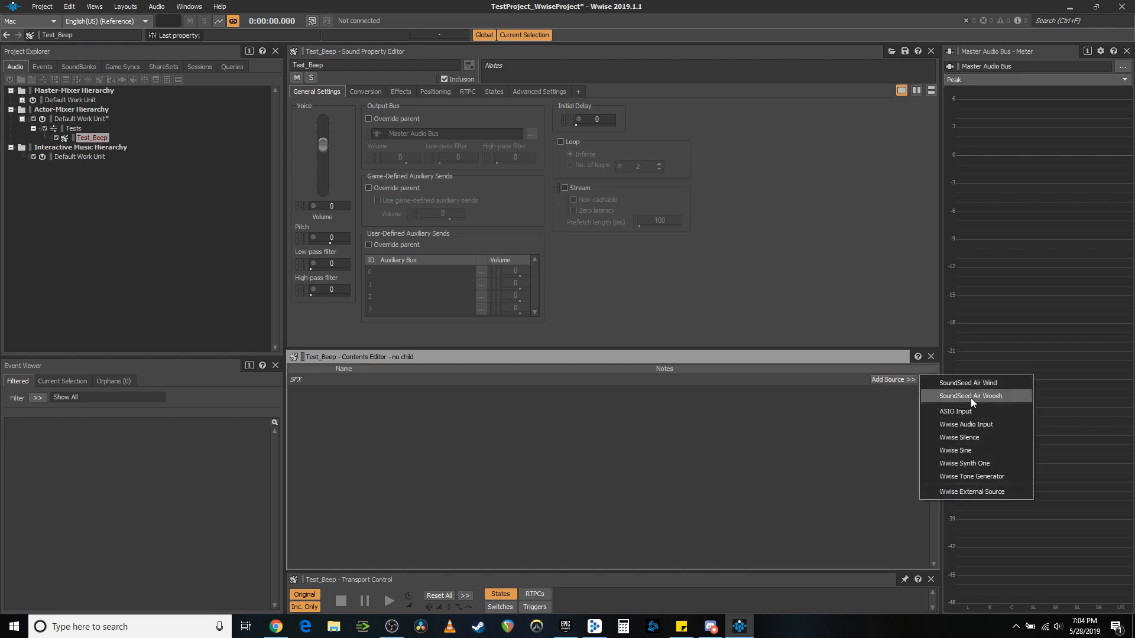
click(964, 451)
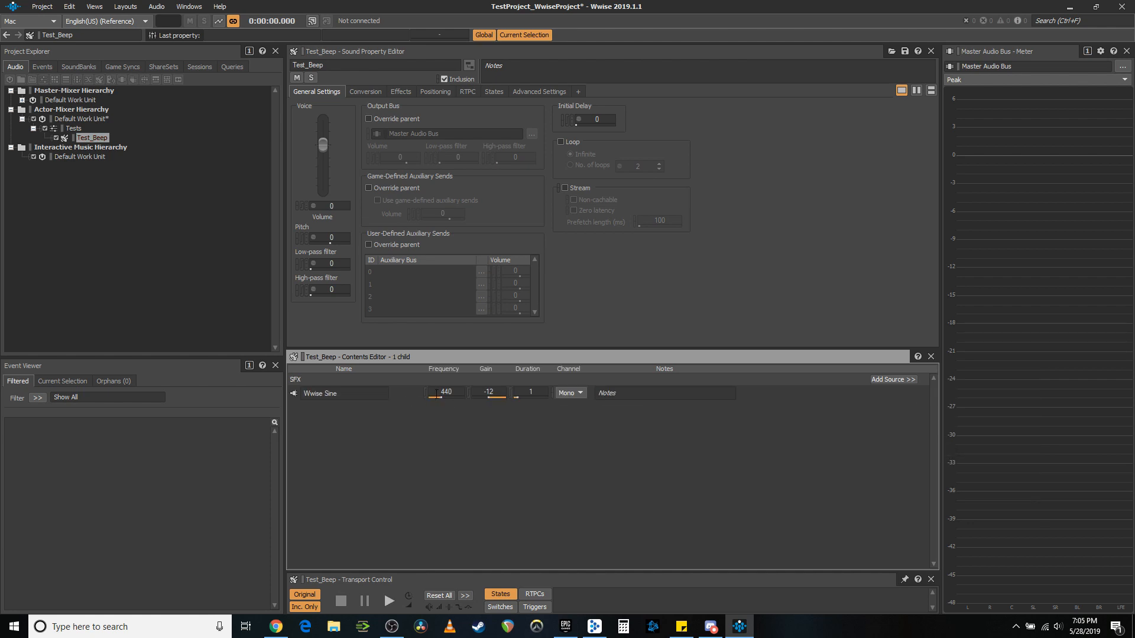
Audition Test_Beep and set its Wwise Sine source's frequency to 806
key(space)
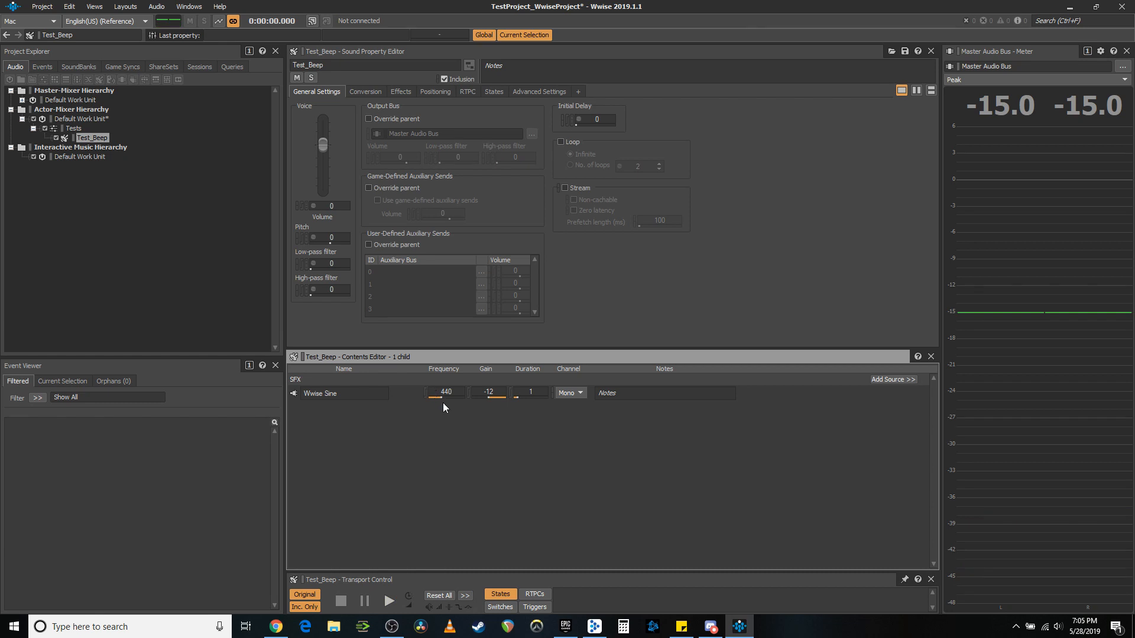
drag(442, 398, 450, 410)
key(space)
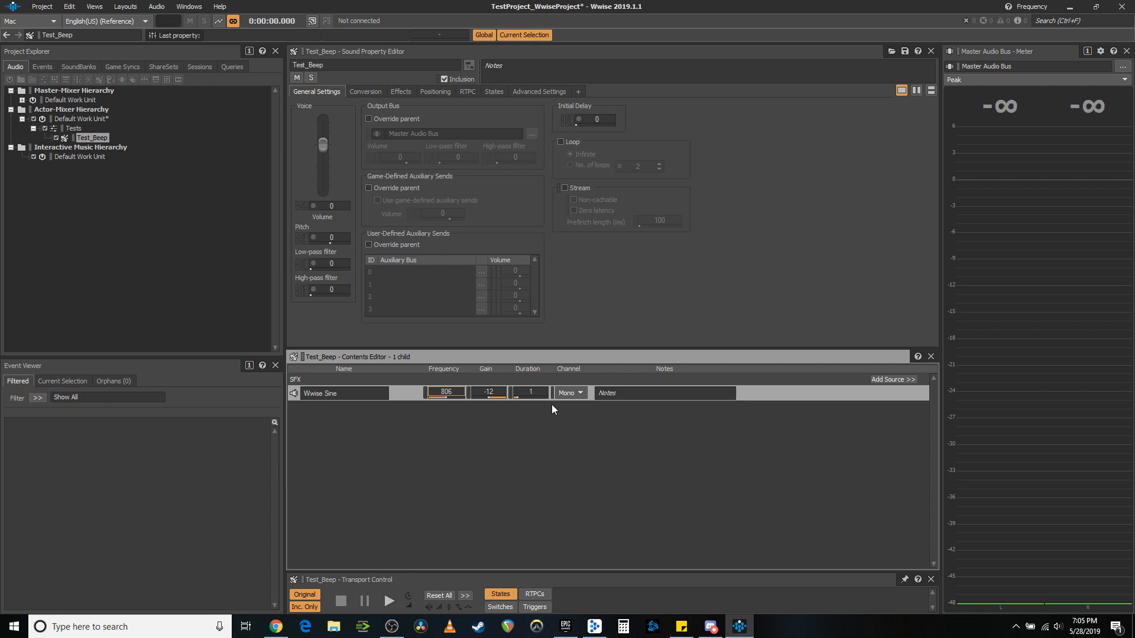
key(space)
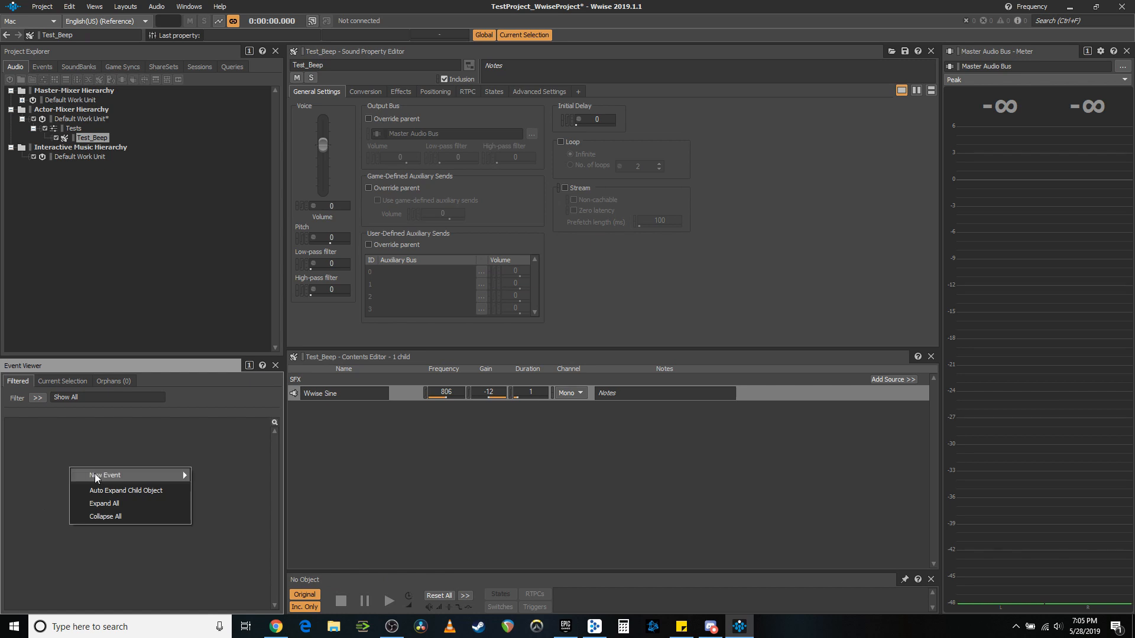
Create a Play event named Test_Overlap in the Events' Default Work Unit
mouse_move(132, 473)
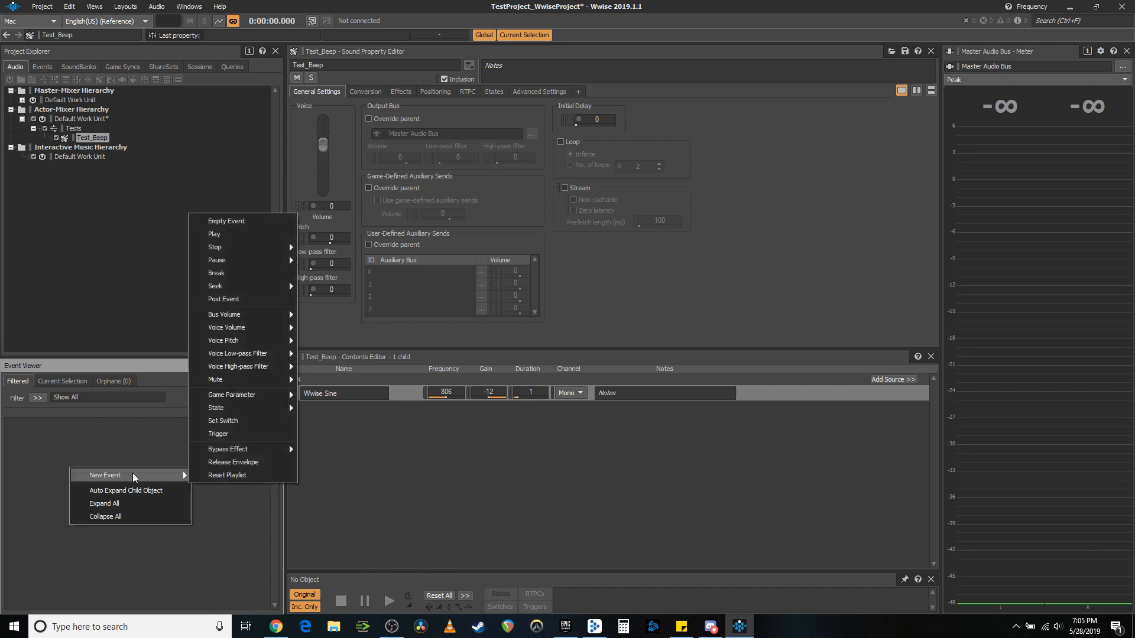
click(240, 236)
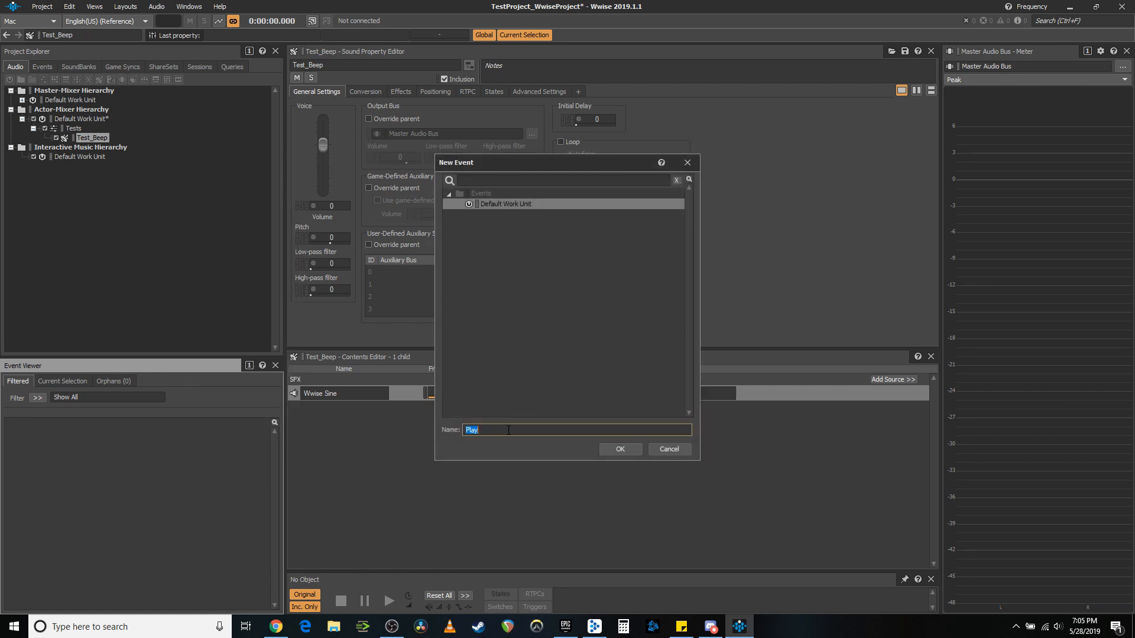
text(Test)
text(_Overlap)
click(621, 450)
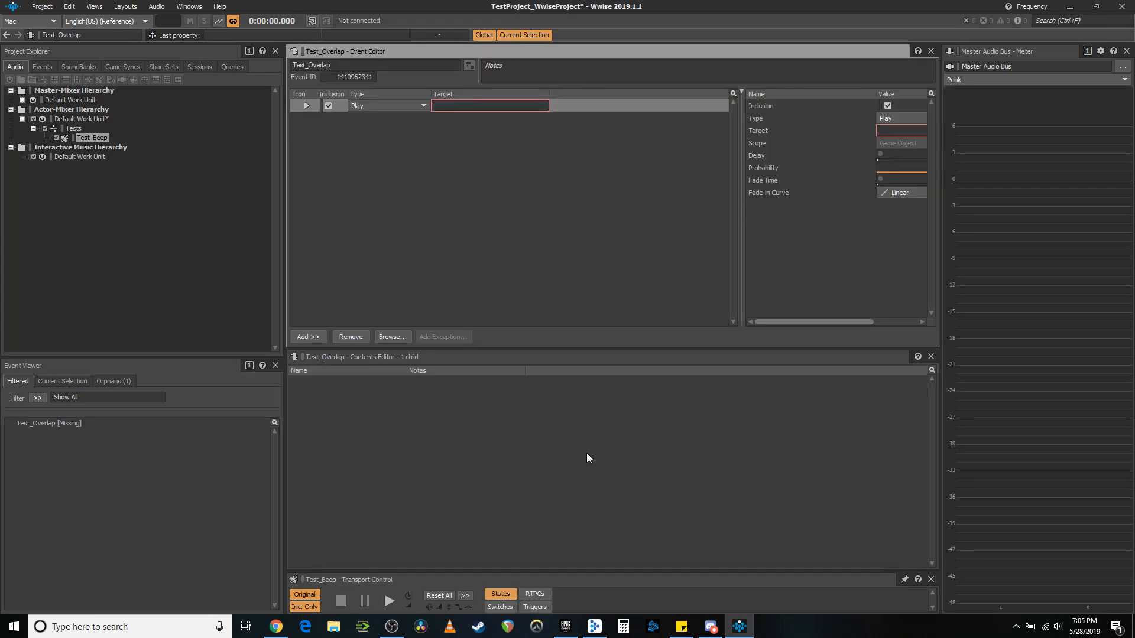
Assign Test_Beep as the target of the Test_Overlap event's Play action and save the project
drag(91, 138, 452, 104)
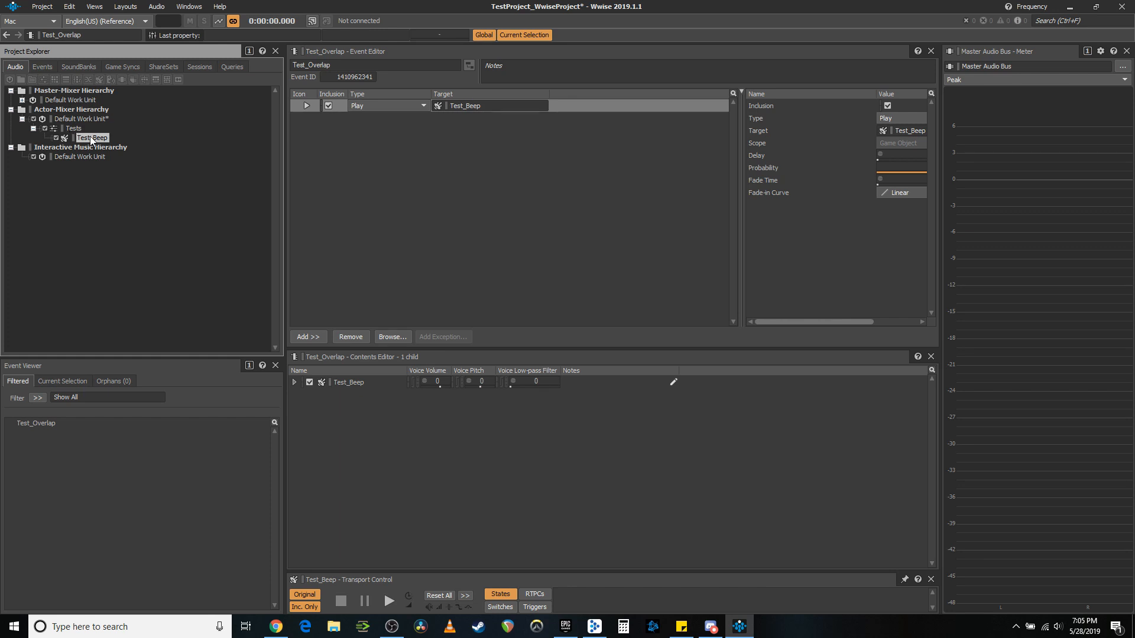
click(560, 409)
click(148, 241)
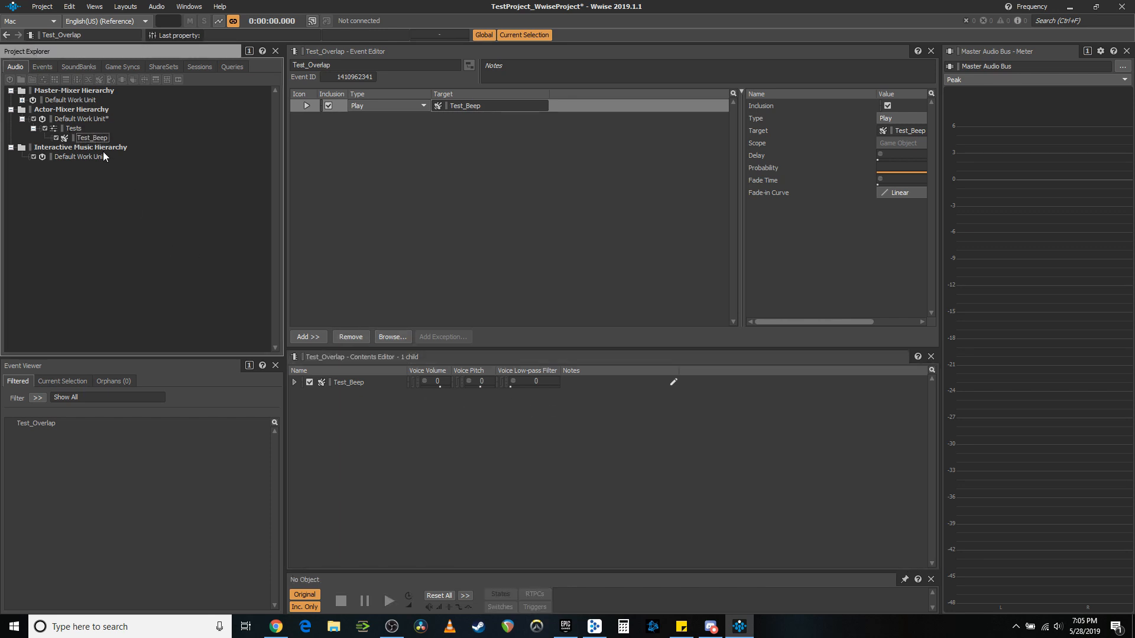
click(93, 140)
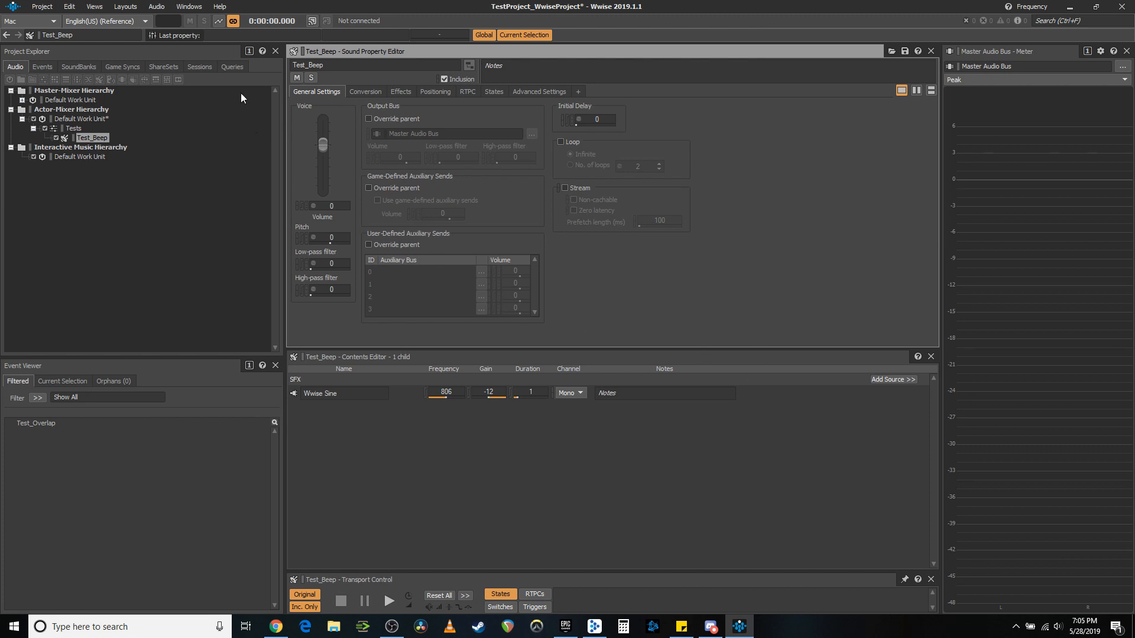
key(ctrl+s)
click(235, 212)
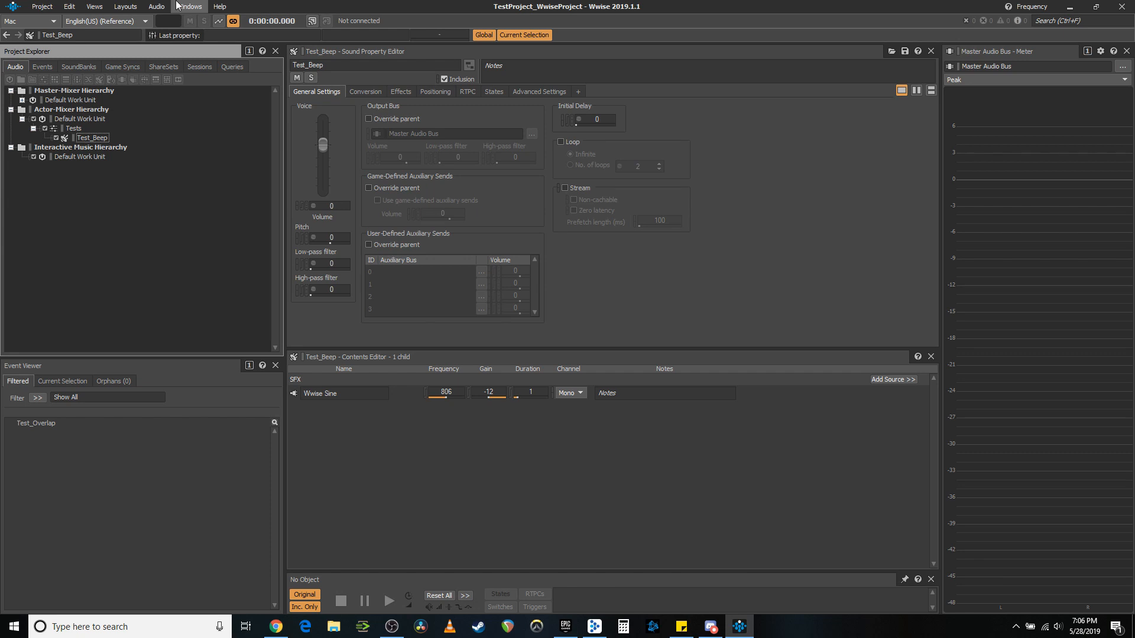
Switch to the SoundBank layout and create a SoundBank named Main_Soundbank in the Default Work Unit
click(123, 8)
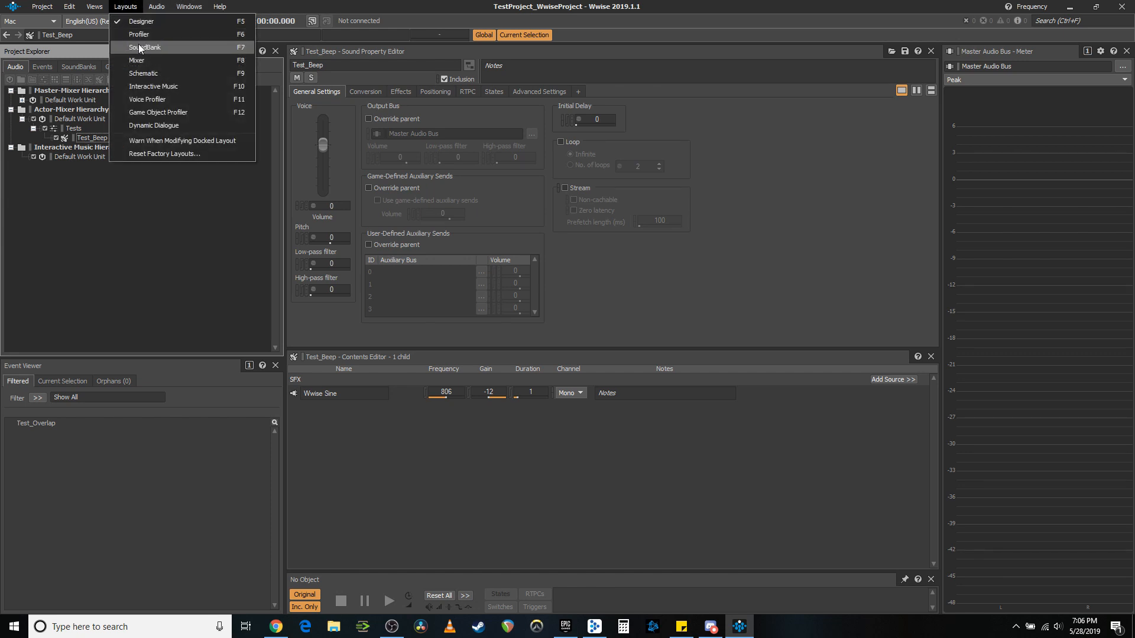
click(141, 48)
click(324, 108)
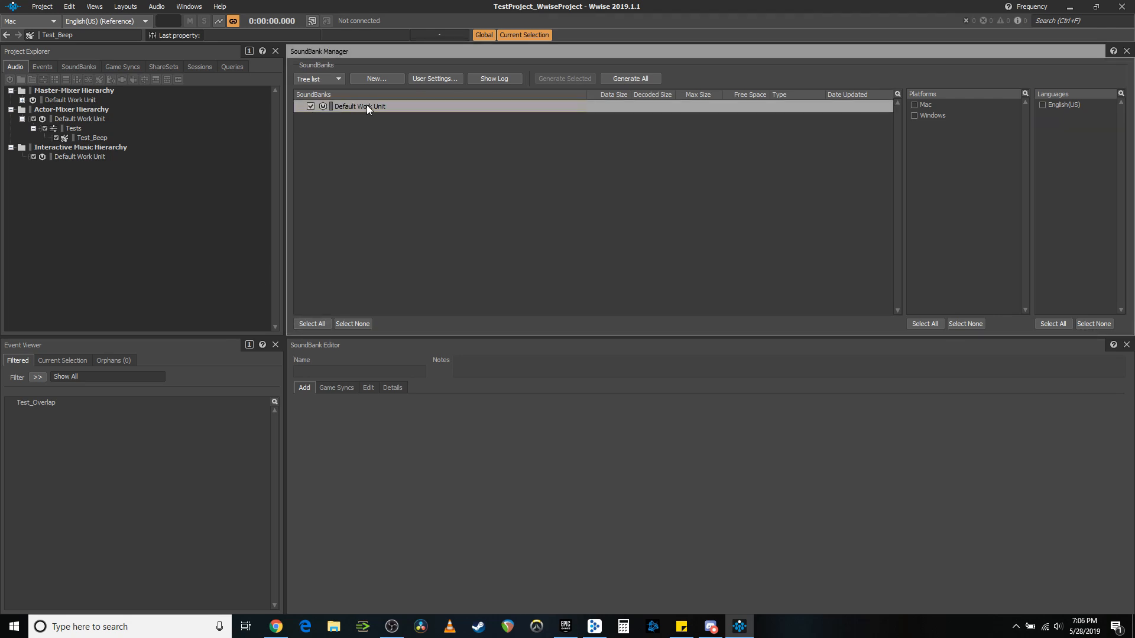
click(365, 80)
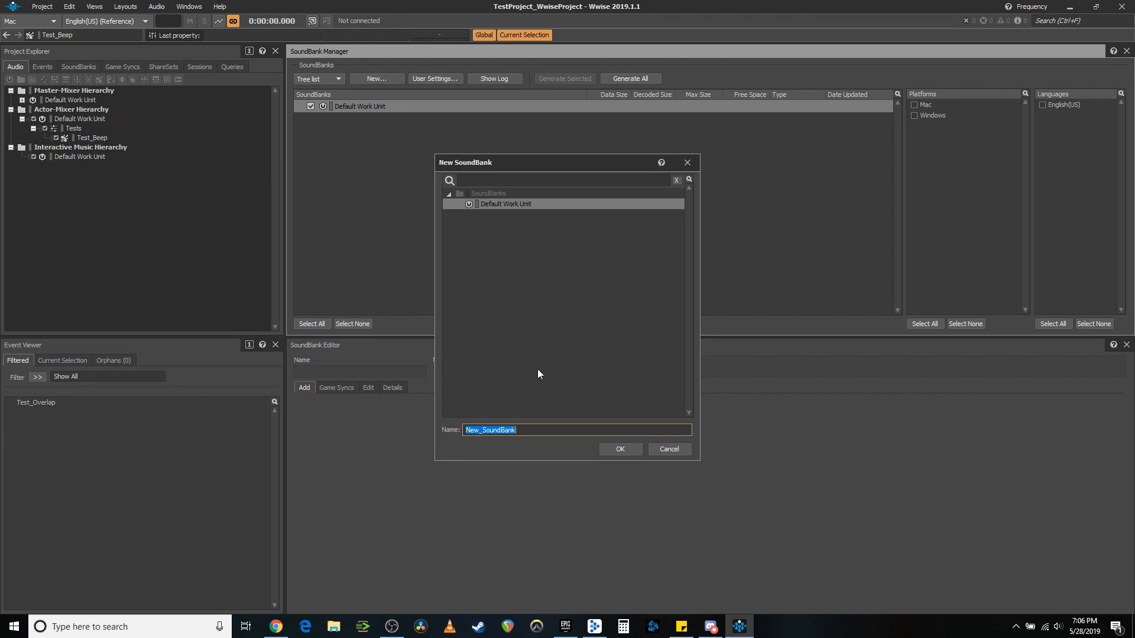
text(Main_Soundbank)
click(619, 450)
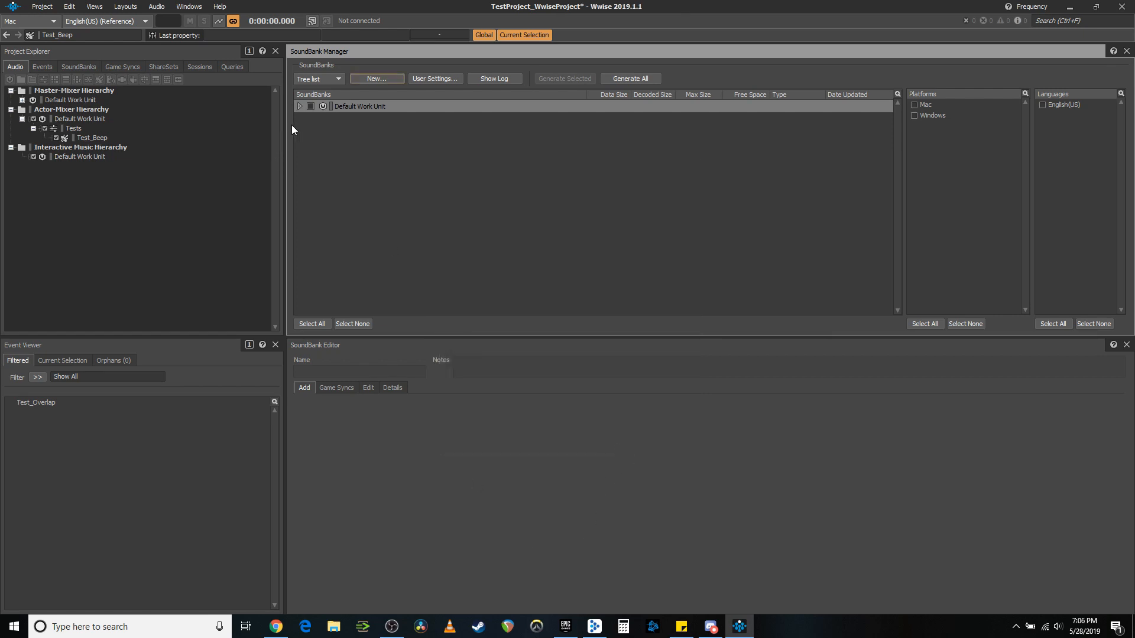
Add the Test_Overlap event to the contents of Main_Soundbank
click(299, 106)
click(365, 119)
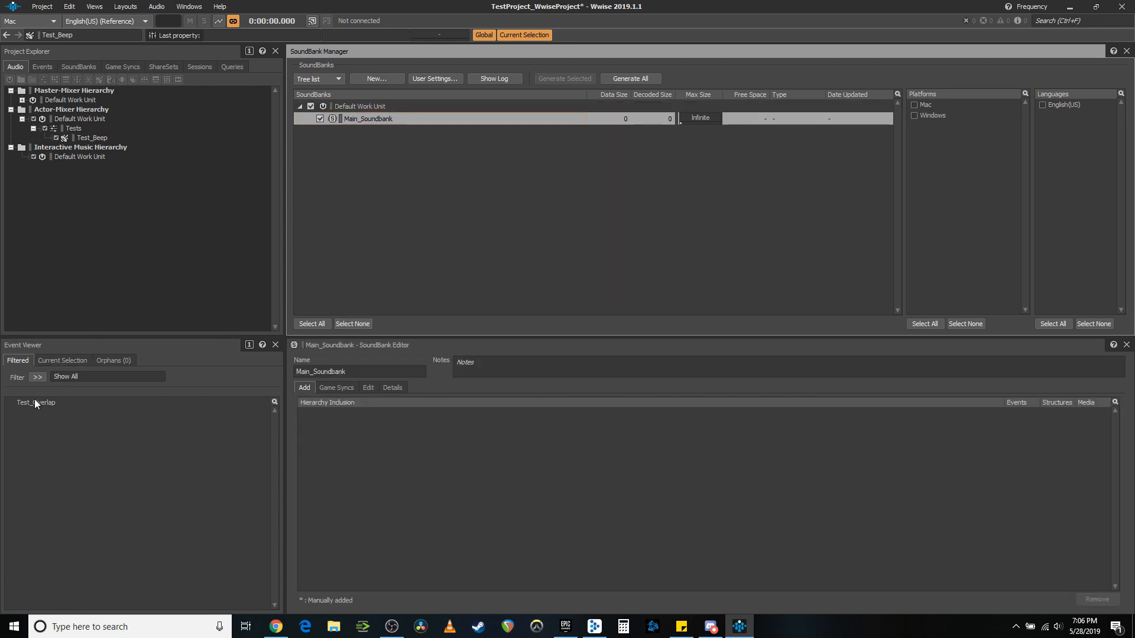
drag(34, 402, 529, 459)
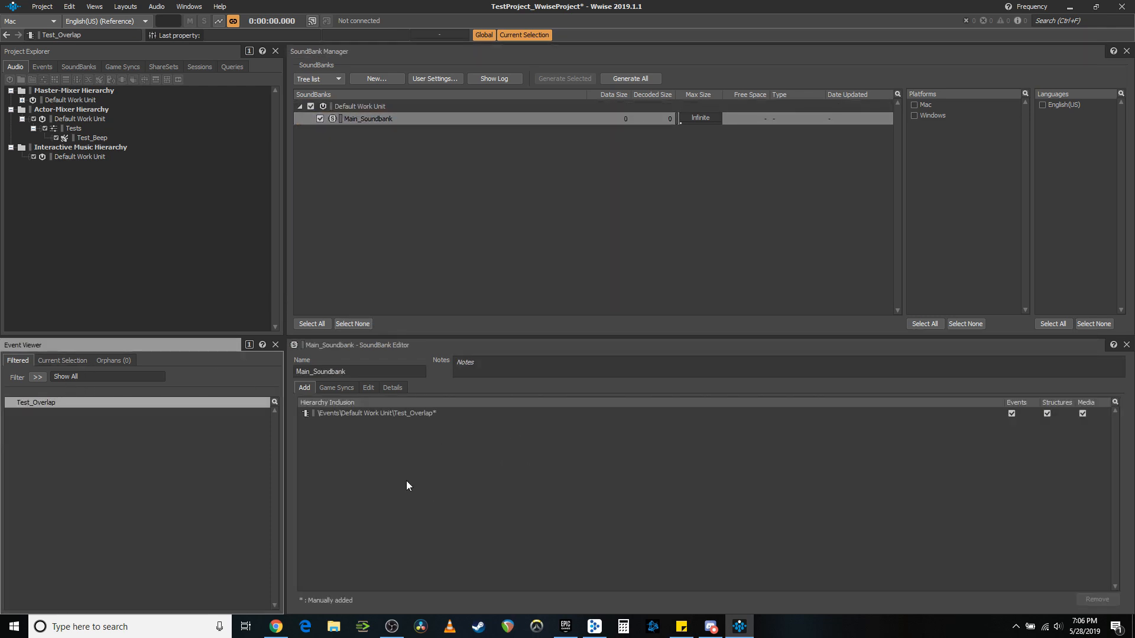
Generate Main_Soundbank for the Windows platform and the English(US) language, and save the project
click(914, 116)
click(1043, 105)
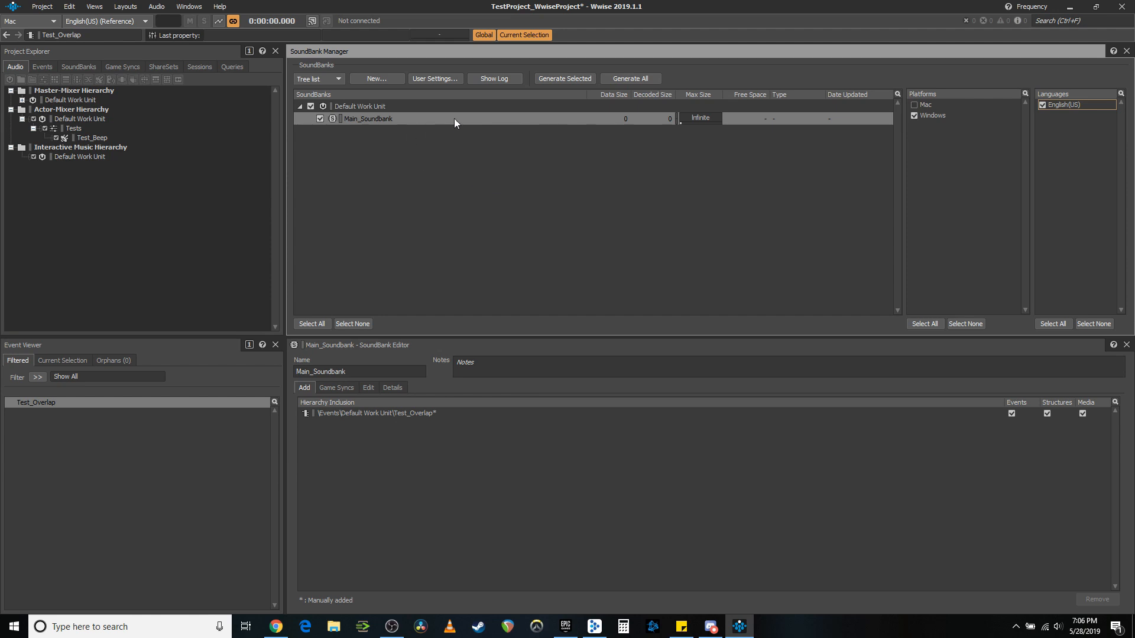
click(568, 78)
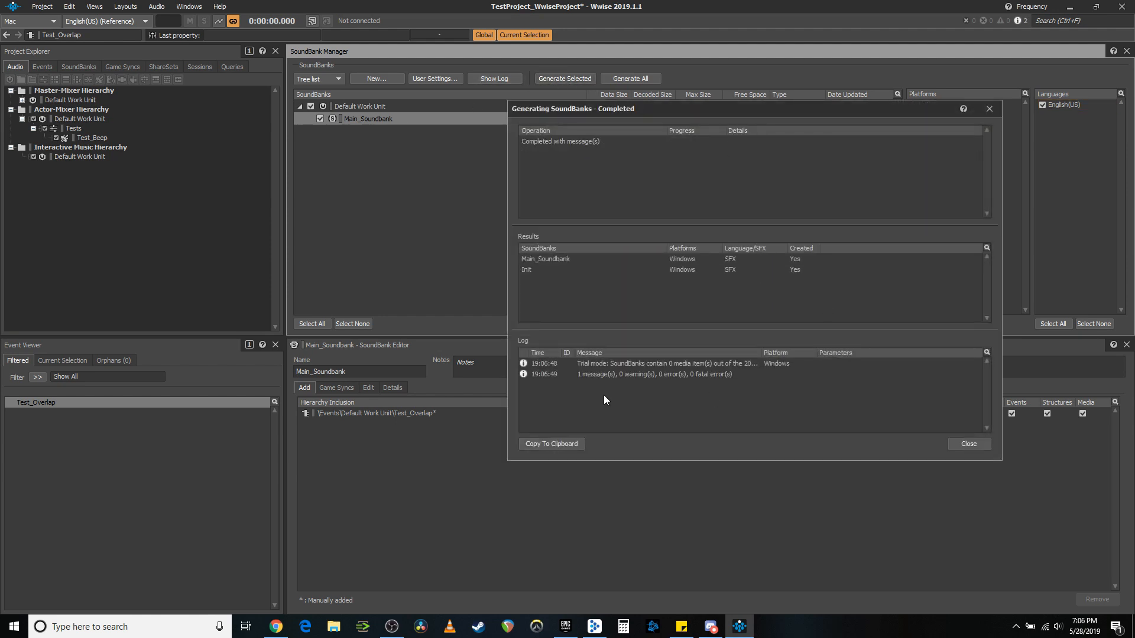
click(969, 444)
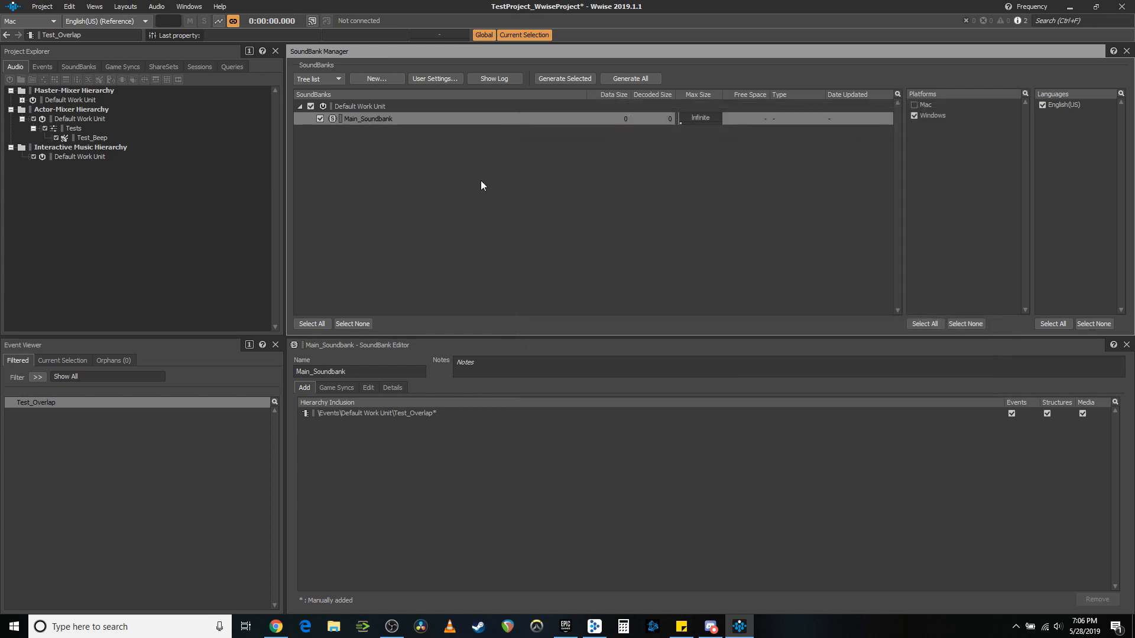
key(ctrl+s)
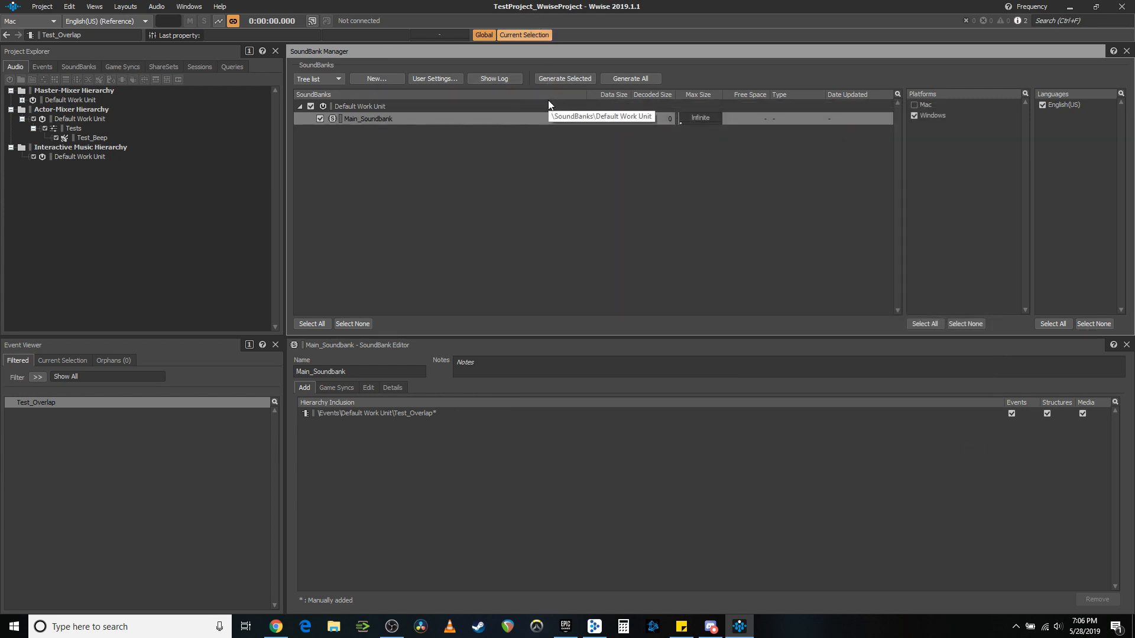
Switch to the Epic Games Launcher, try to open TestProject directly, and launch Unreal Engine 4.22.2
click(1070, 9)
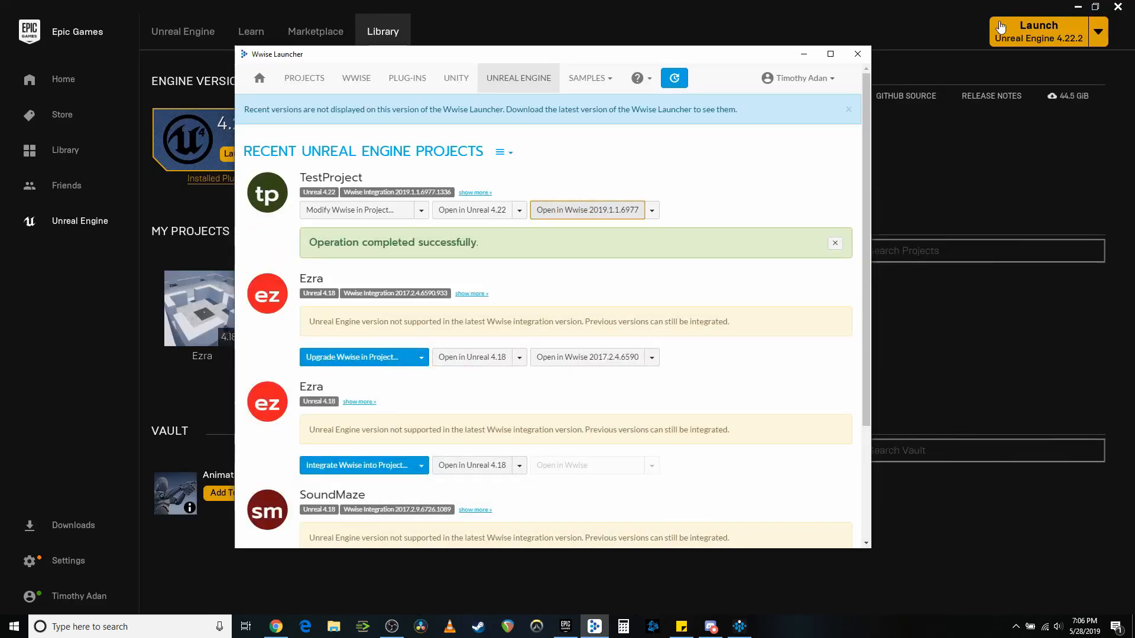
click(804, 53)
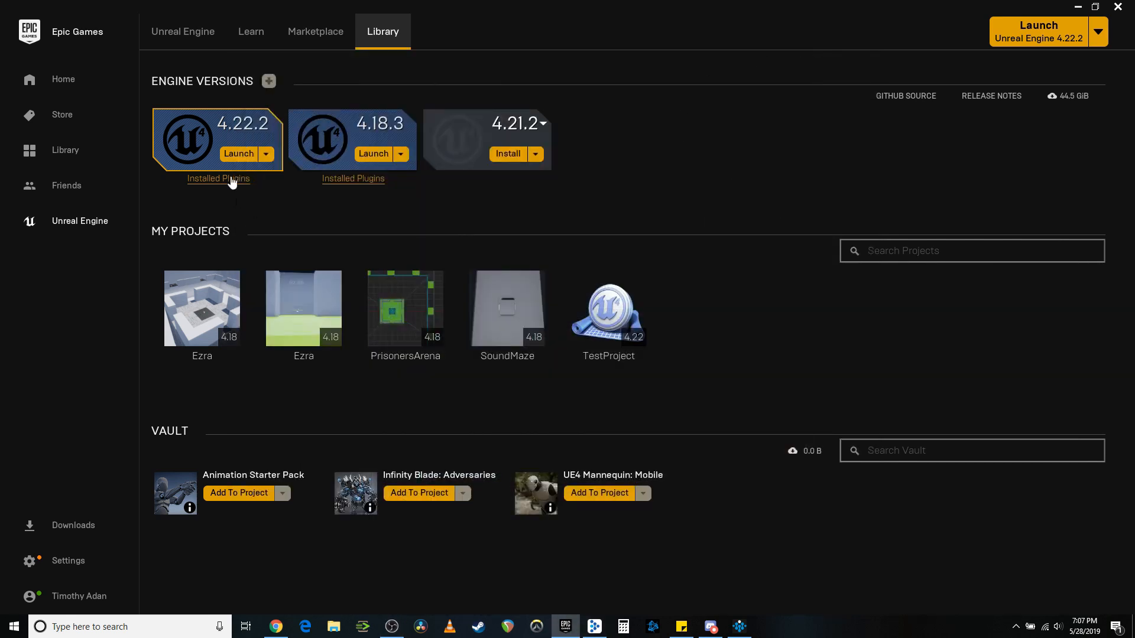
double_click(616, 303)
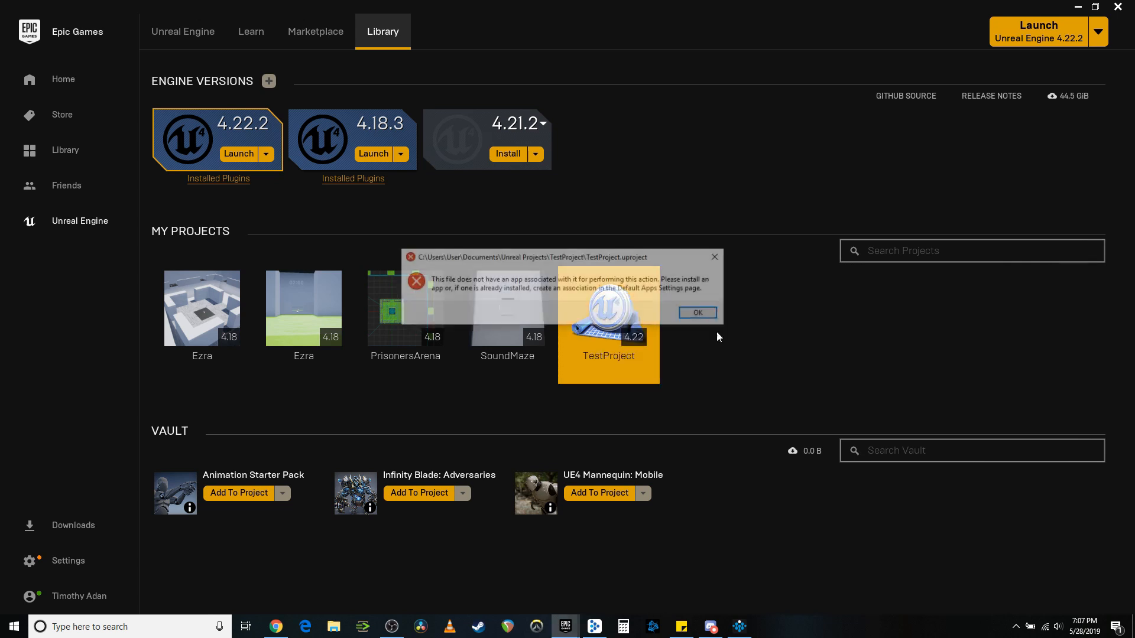
click(692, 313)
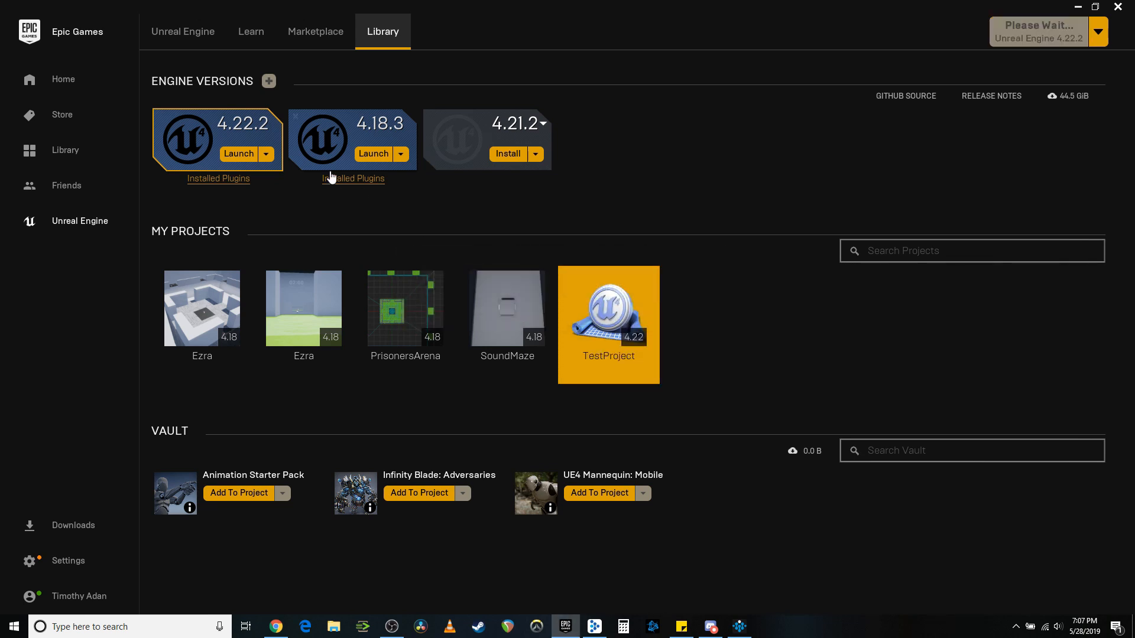
click(234, 155)
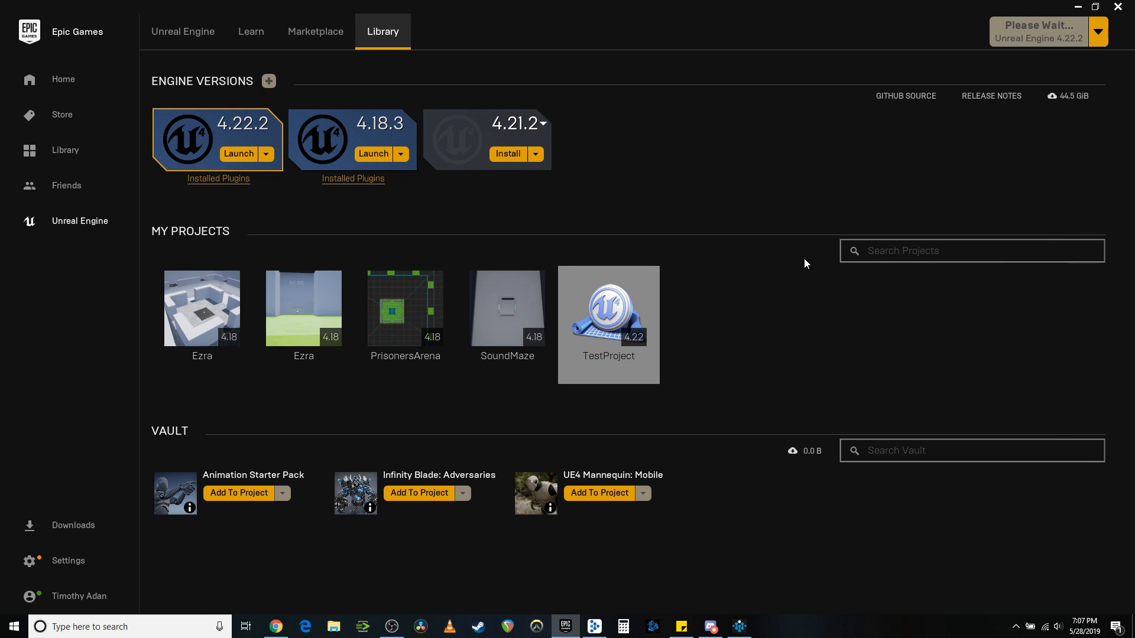
Switch to the Wwise Launcher, open TestProject in Unreal 4.22, and bring its Unreal Editor window to the front
mouse_move(596, 630)
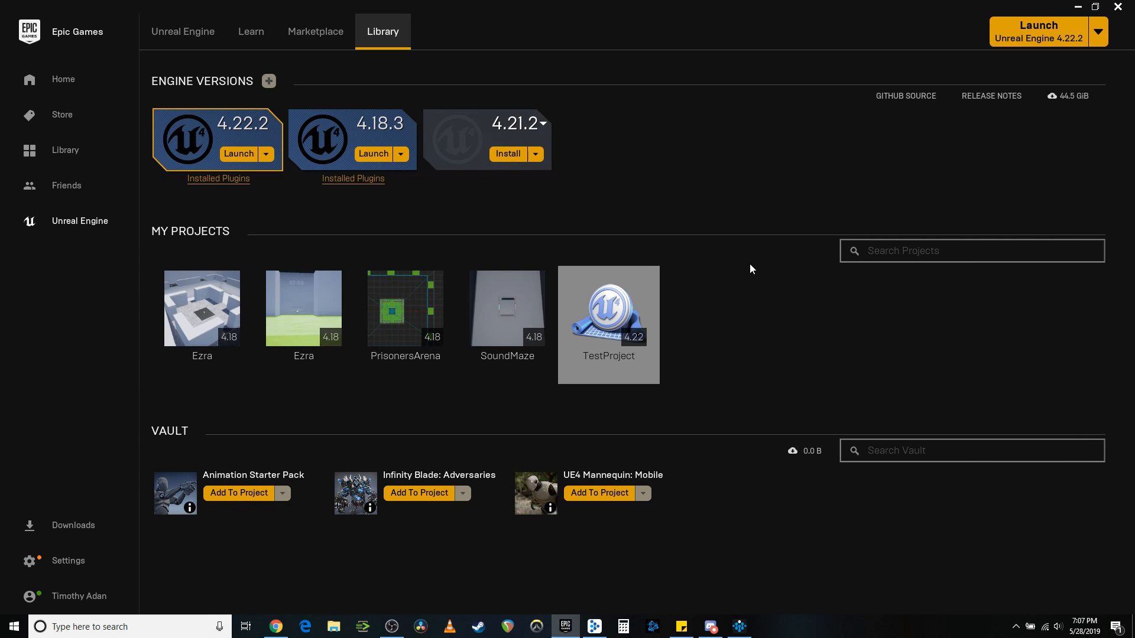
click(595, 626)
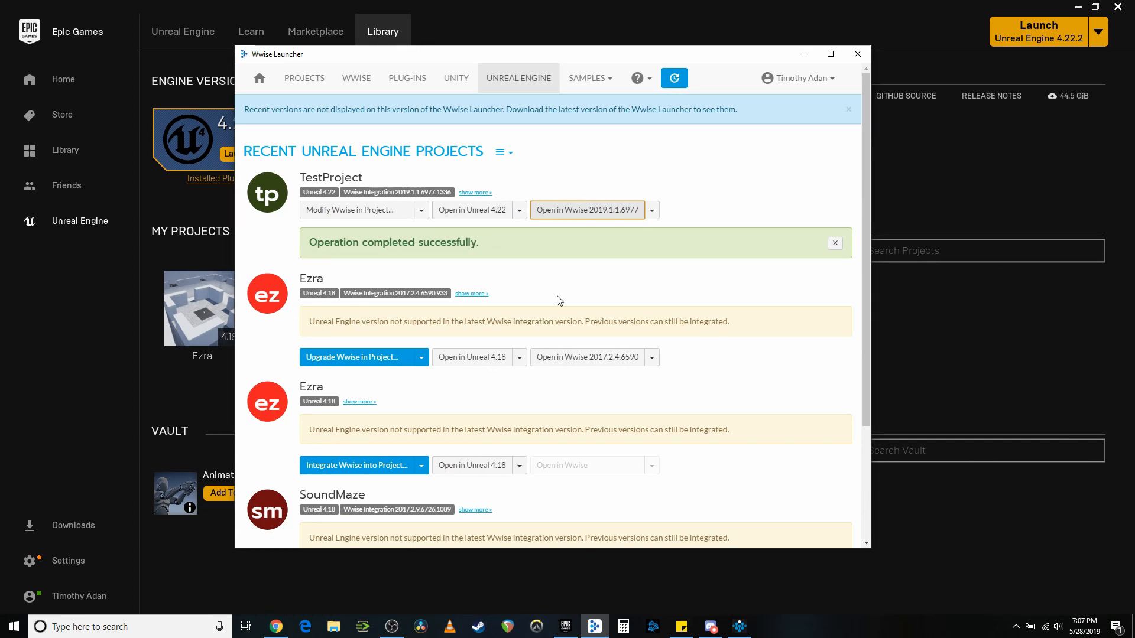
click(809, 55)
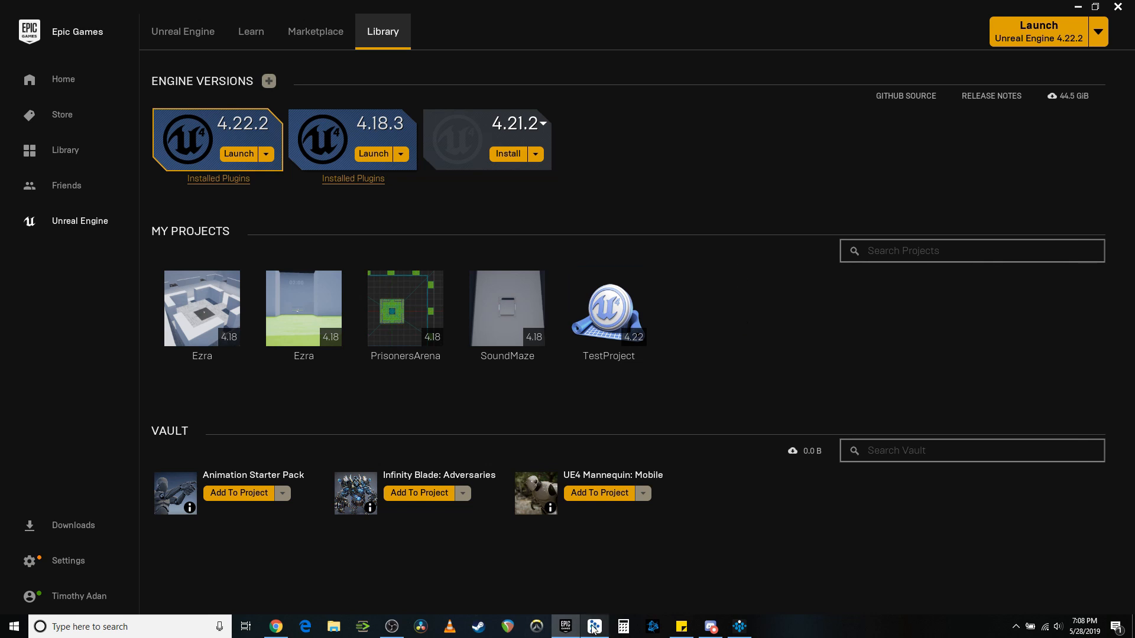
click(593, 624)
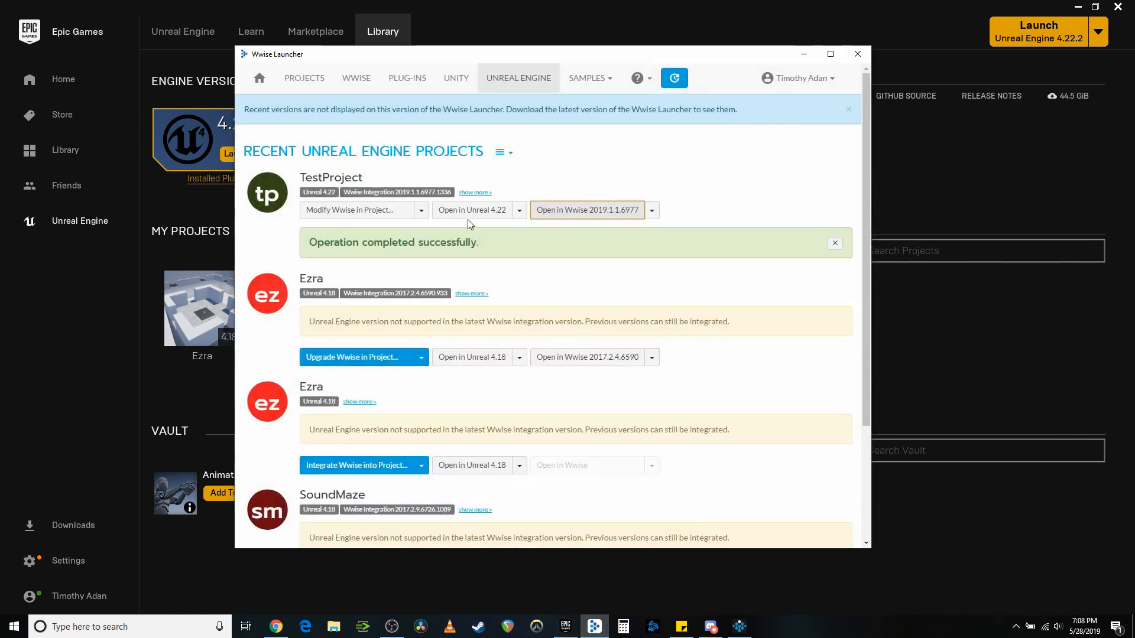
drag(569, 59, 645, 36)
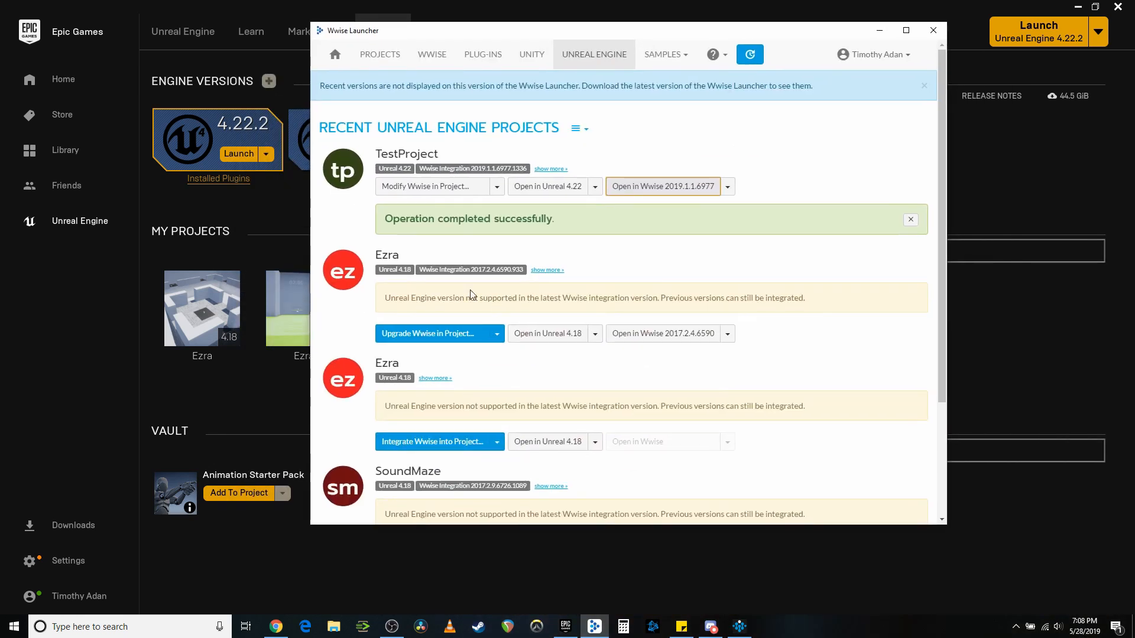
click(547, 186)
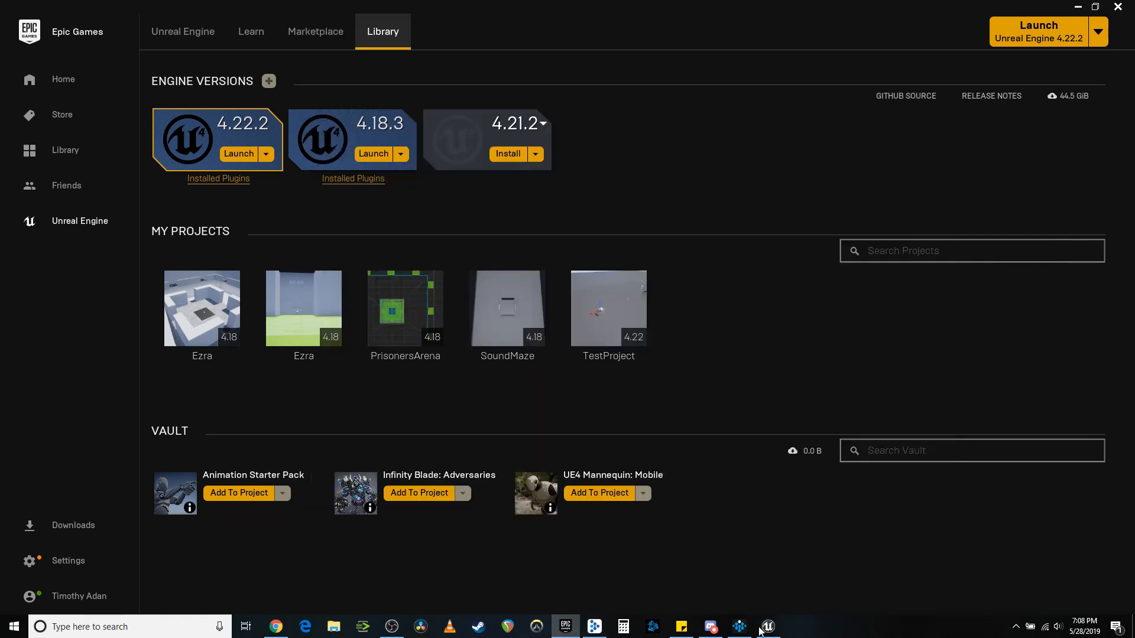
mouse_move(769, 628)
click(785, 577)
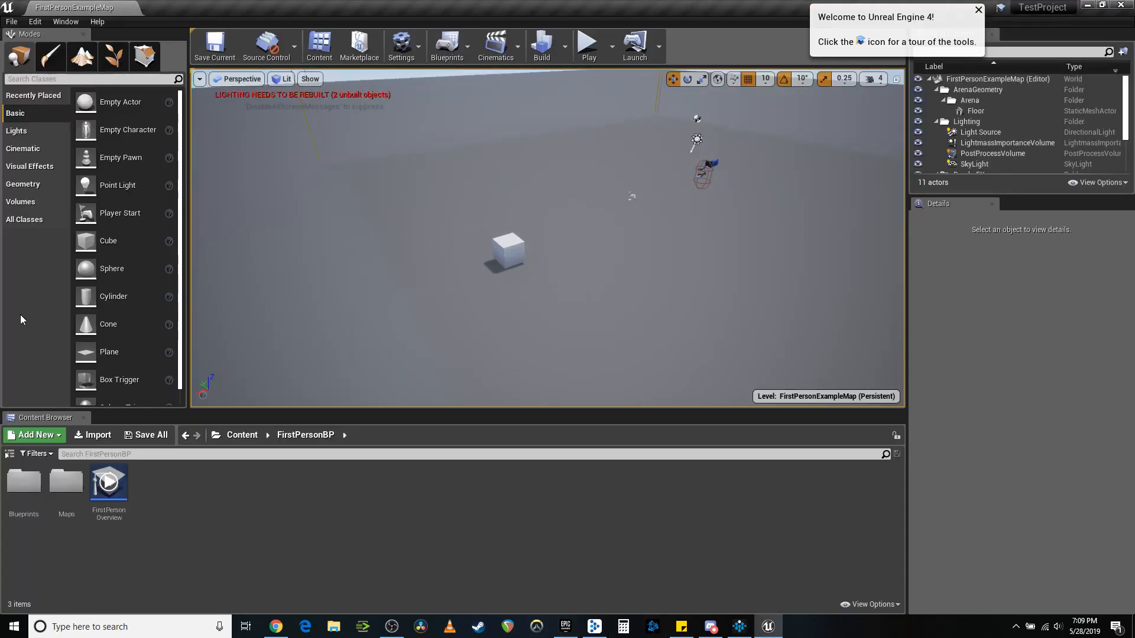
Open the project settings and examine the common and communication initialization settings of Wwise for Windows
click(35, 21)
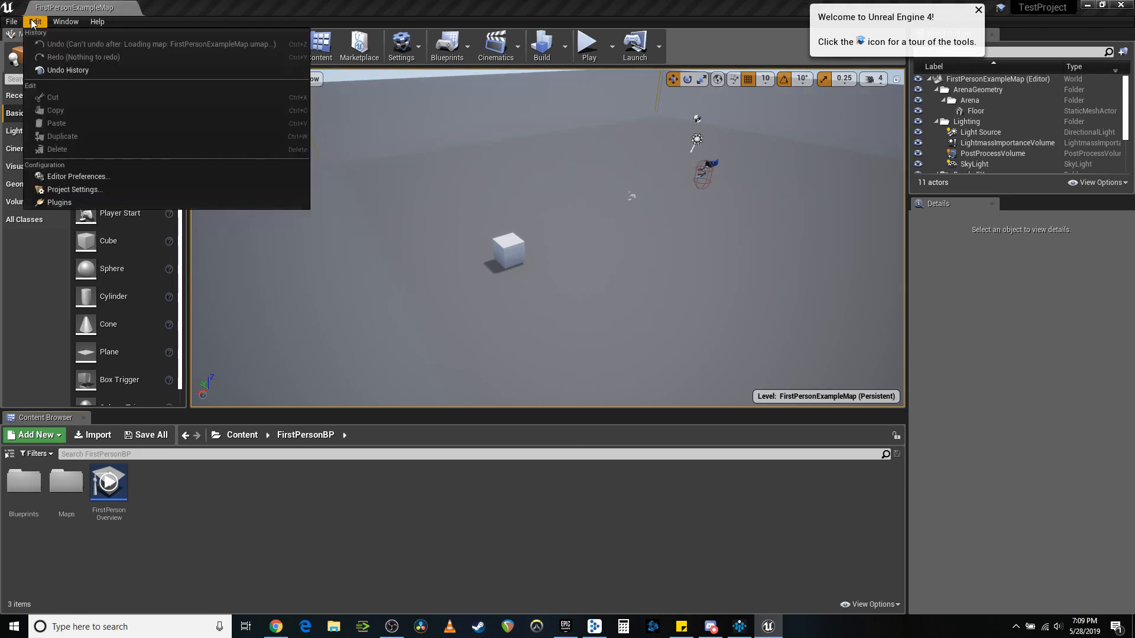
click(66, 190)
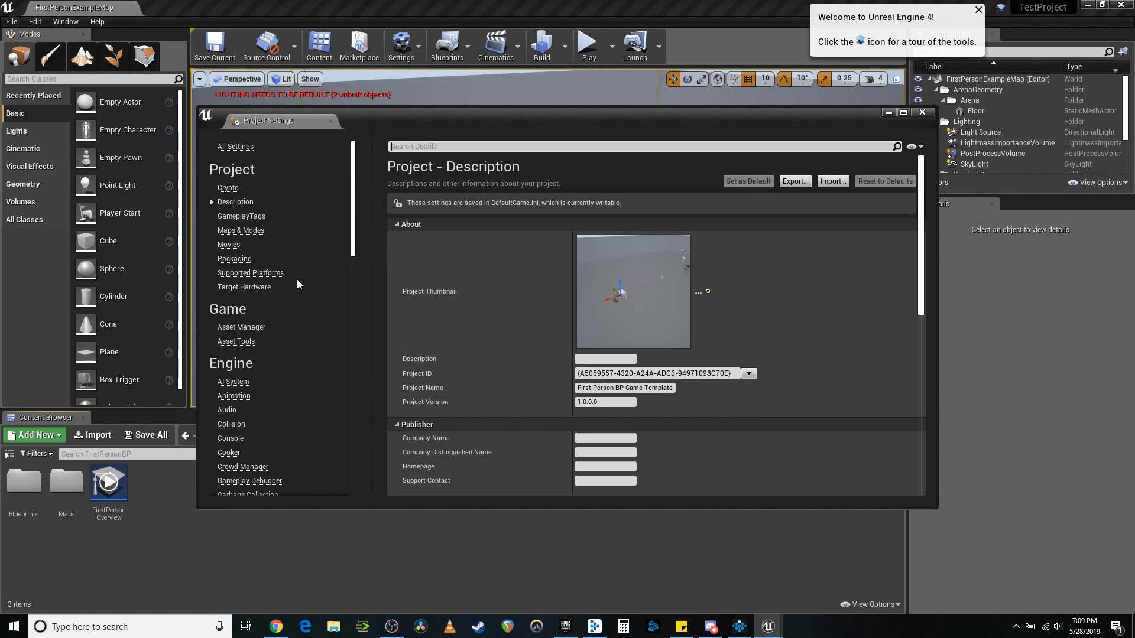
scroll(297, 279, down, 15)
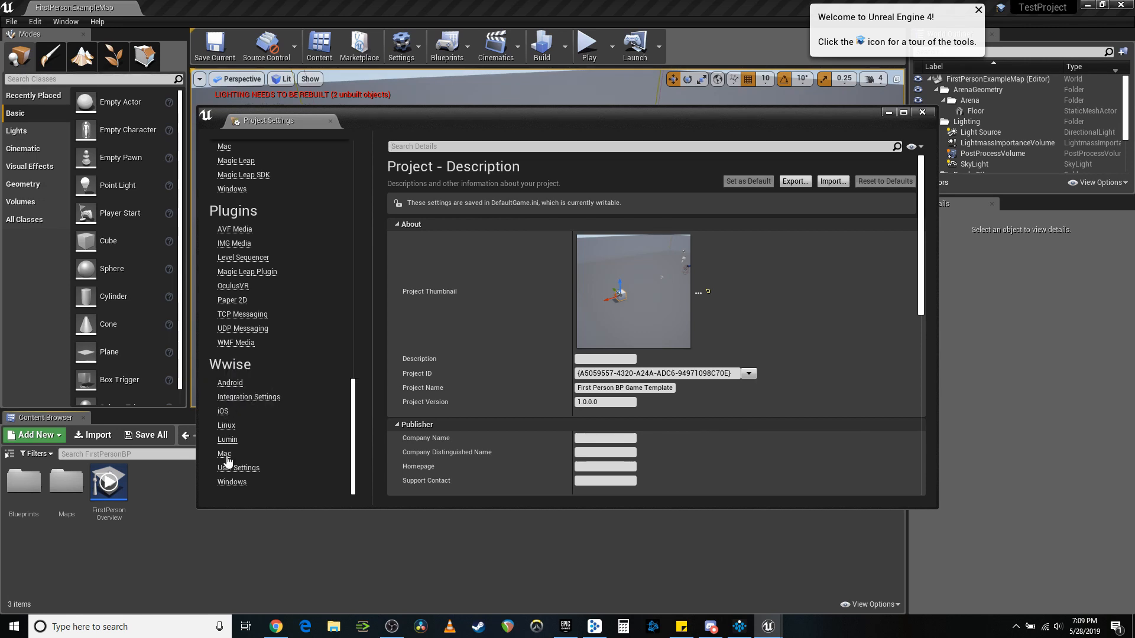
click(231, 482)
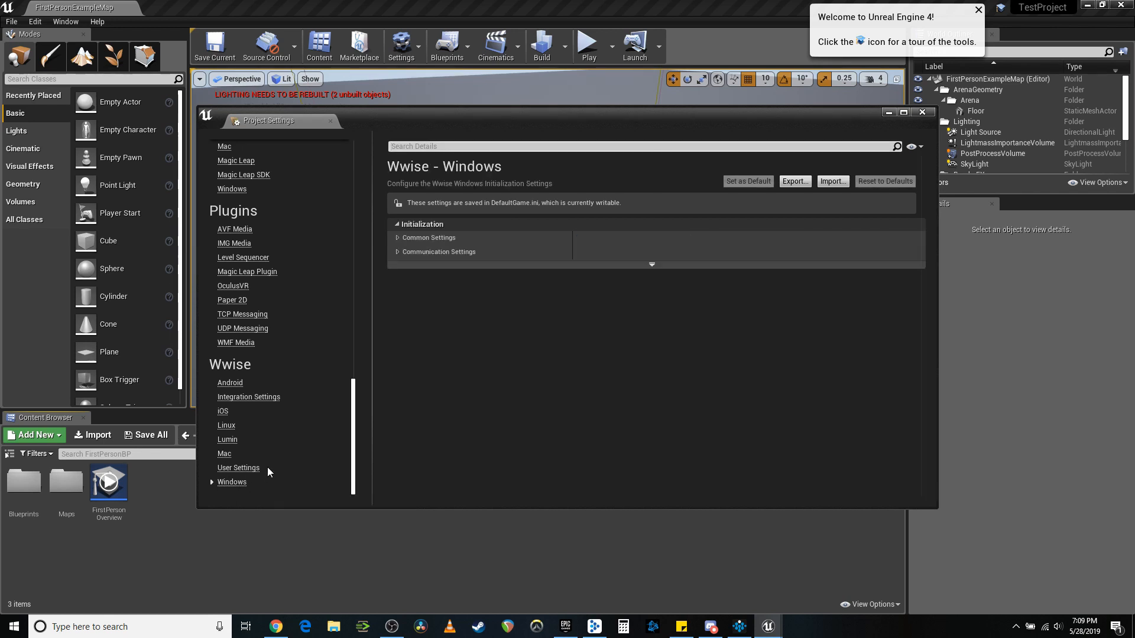
click(398, 238)
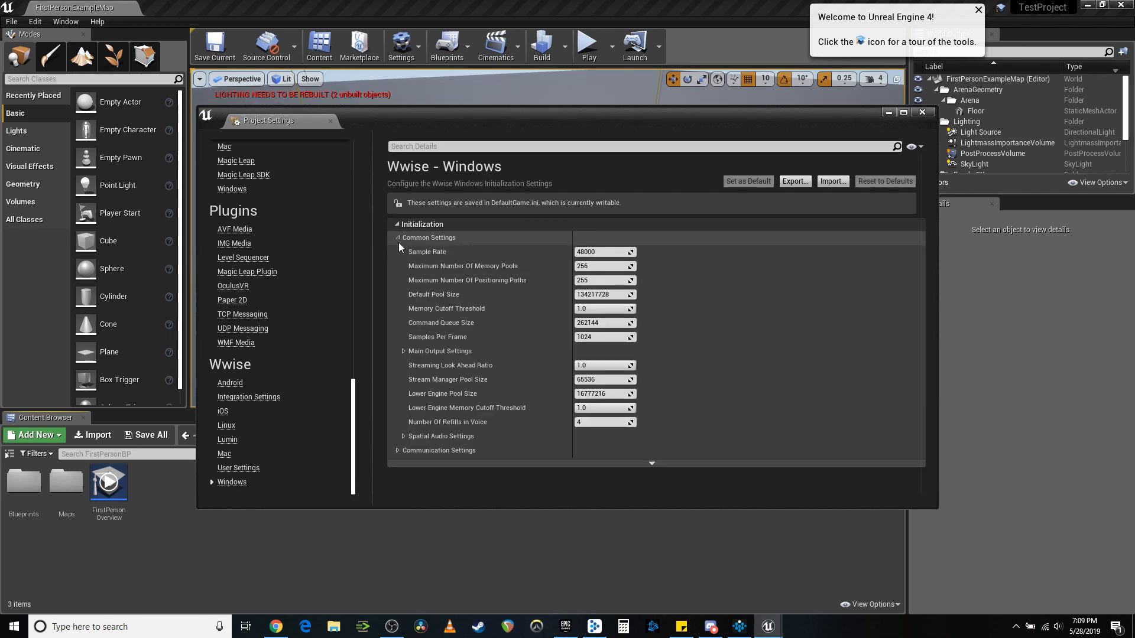
click(397, 451)
scroll(546, 421, down, 2)
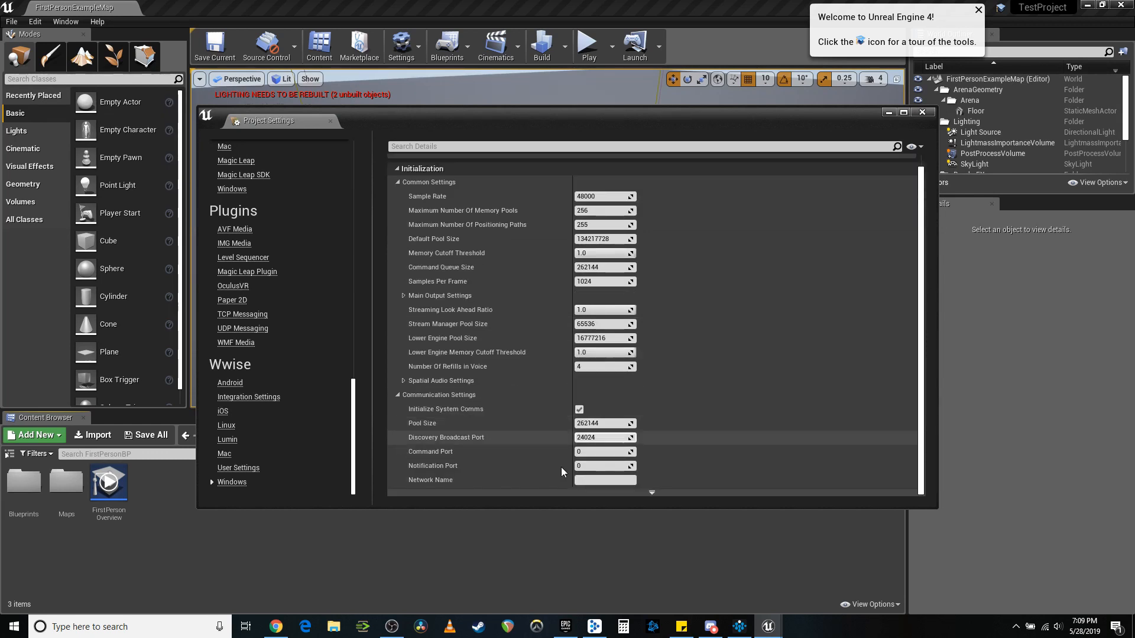
Check the Wwise installation path in the Wwise user settings, review the Wwise Windows settings again, and close the project settings
scroll(231, 467, up, 2)
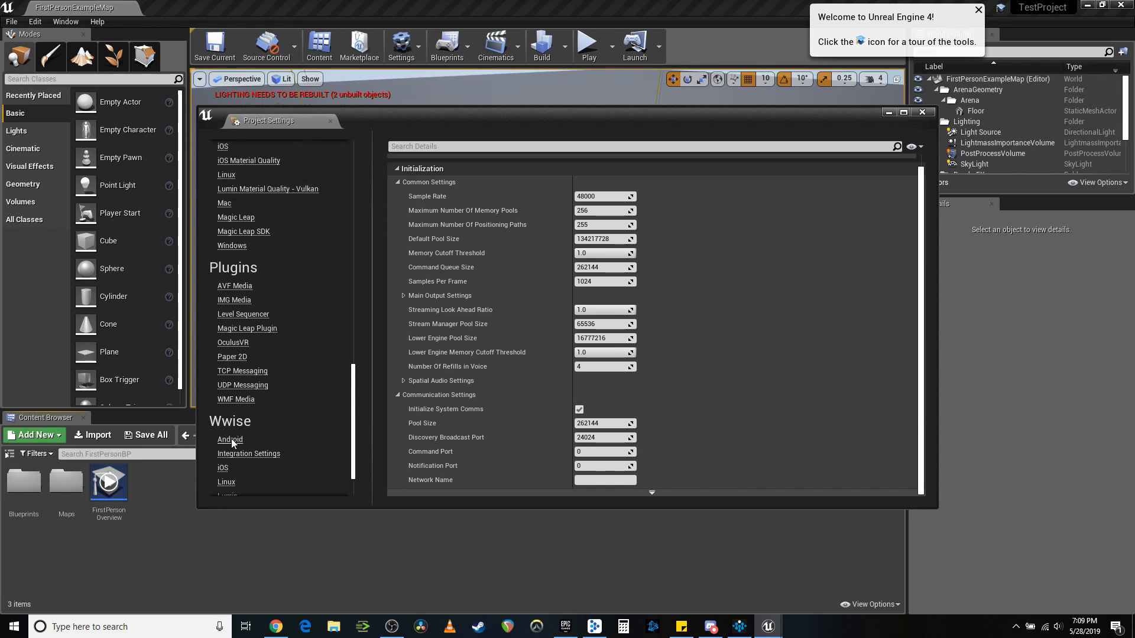
scroll(232, 444, down, 2)
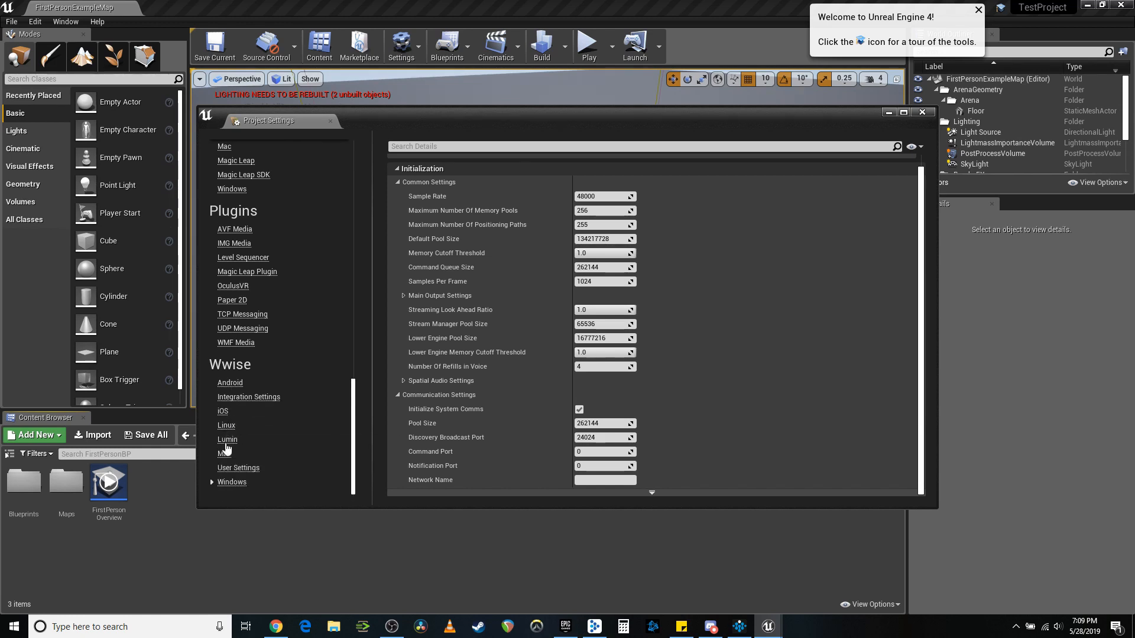
click(232, 467)
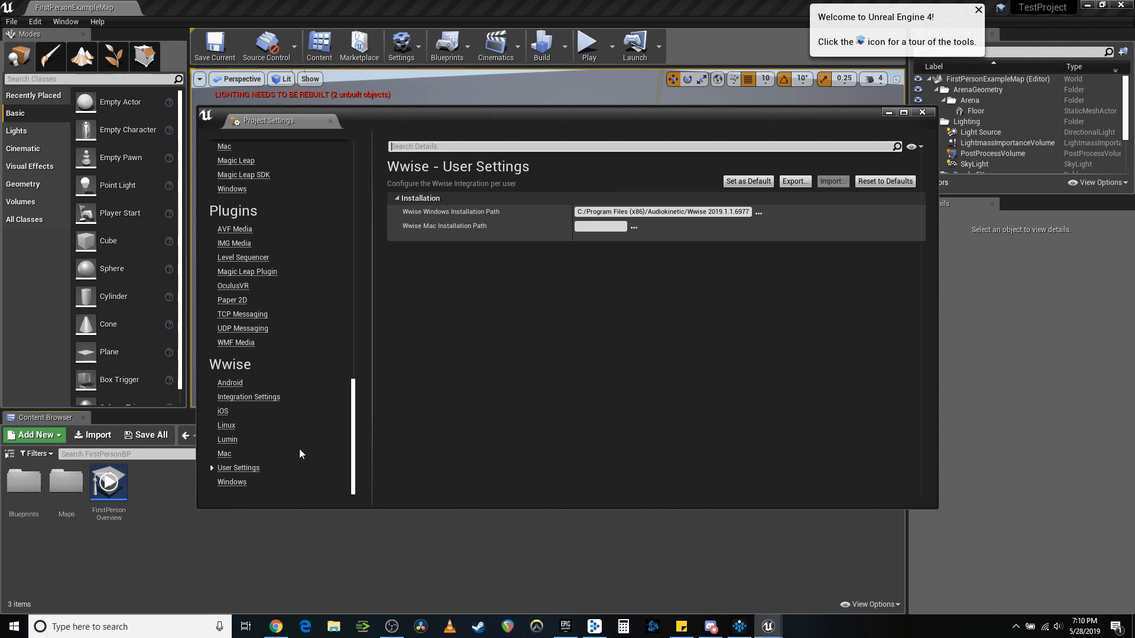
click(234, 485)
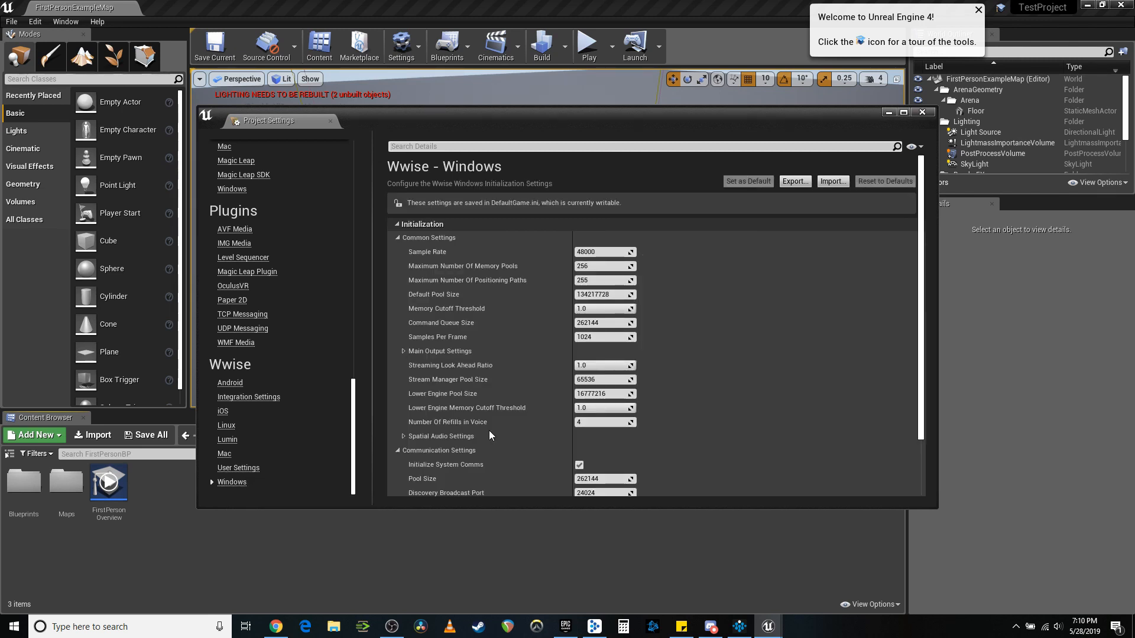
scroll(488, 430, down, 3)
scroll(749, 377, up, 2)
click(922, 112)
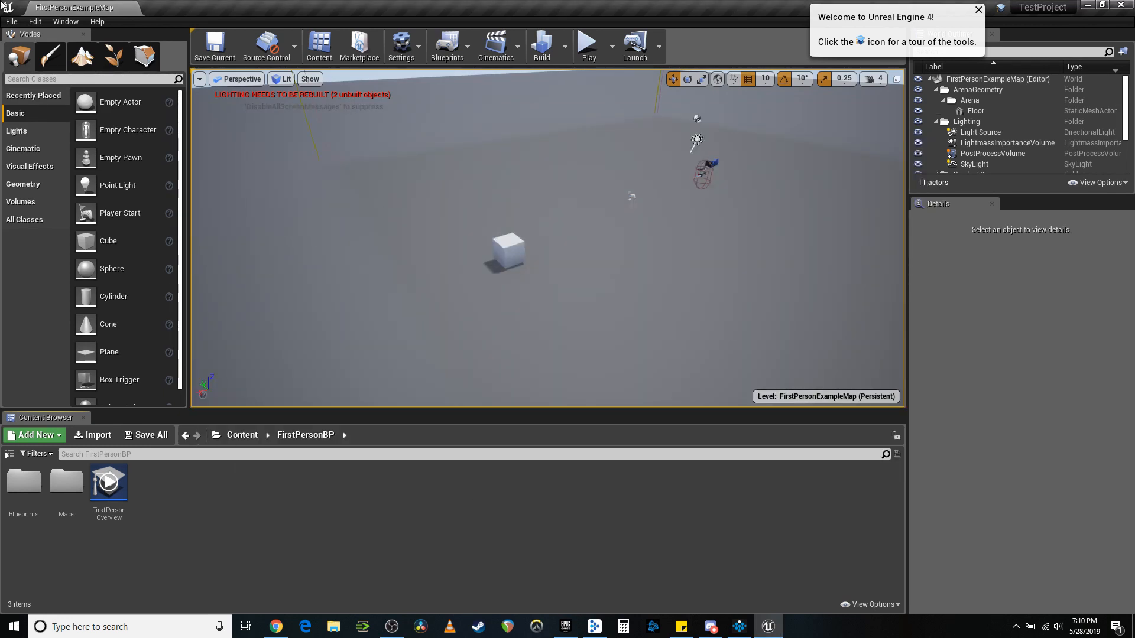
Open the Wwise Picker, expand the Event Default Work Unit, and move the picker window clear of the content folders
click(65, 22)
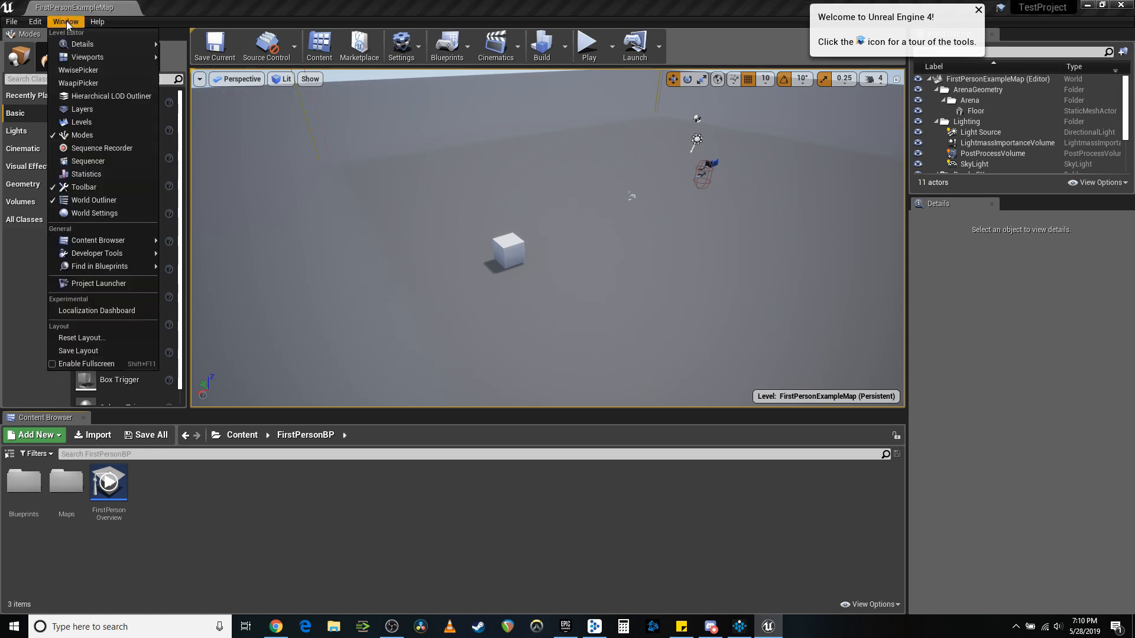
click(66, 20)
click(67, 20)
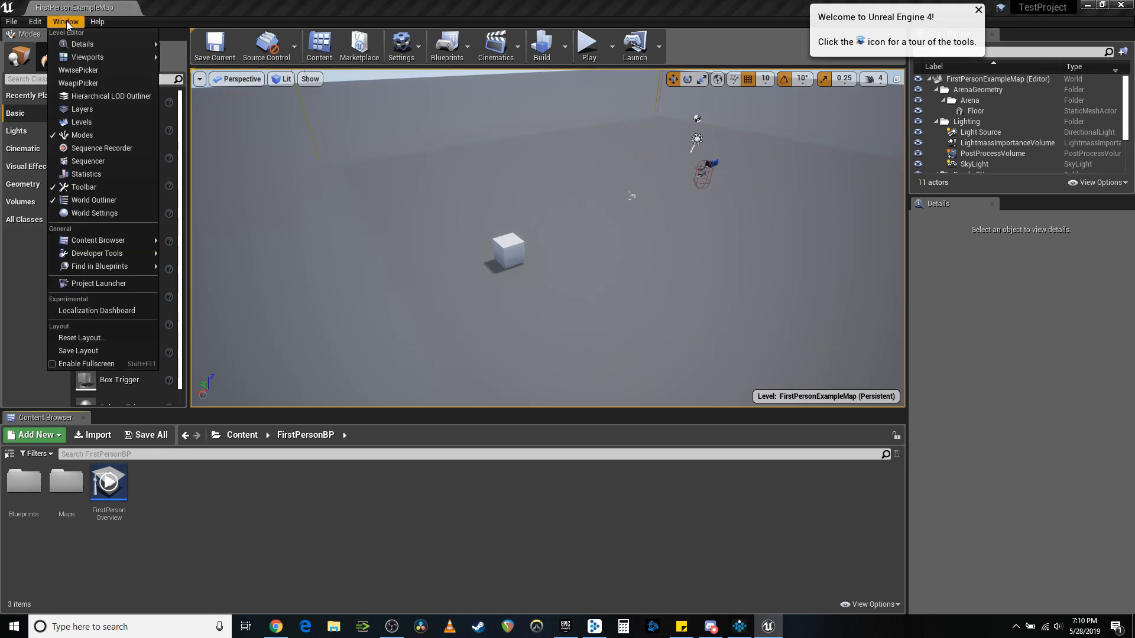
click(79, 70)
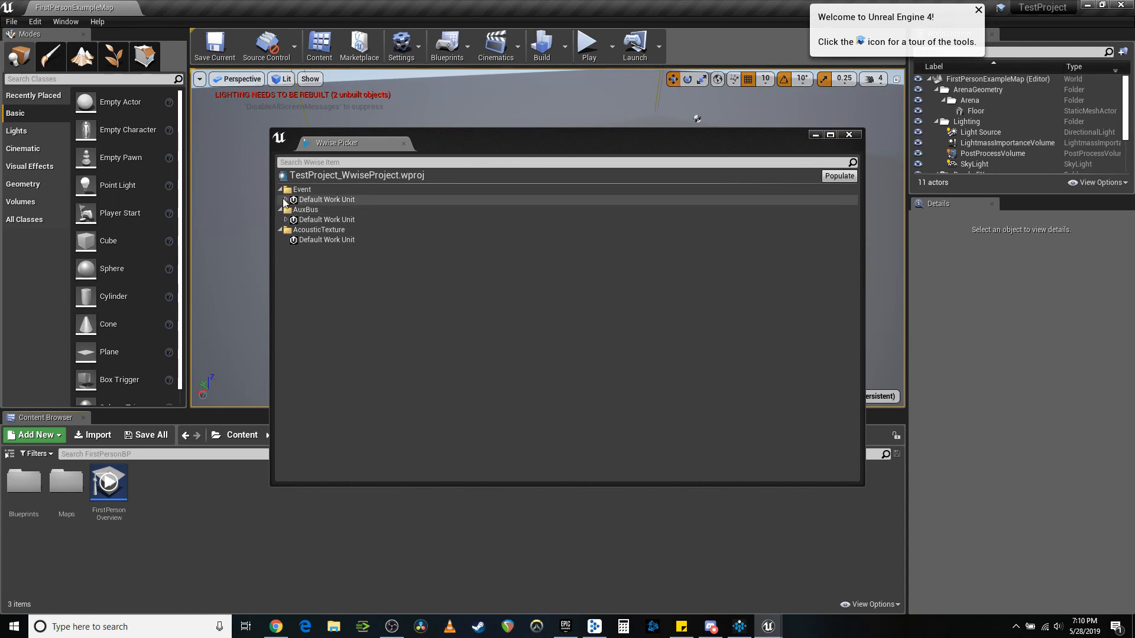
click(284, 201)
click(286, 200)
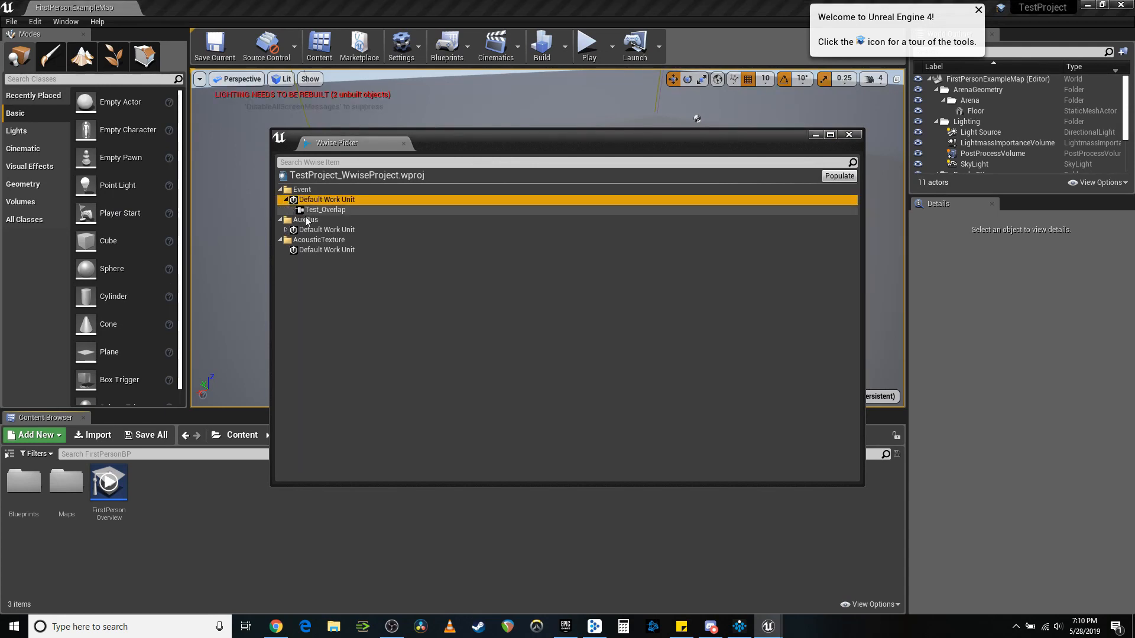
drag(540, 135, 811, 99)
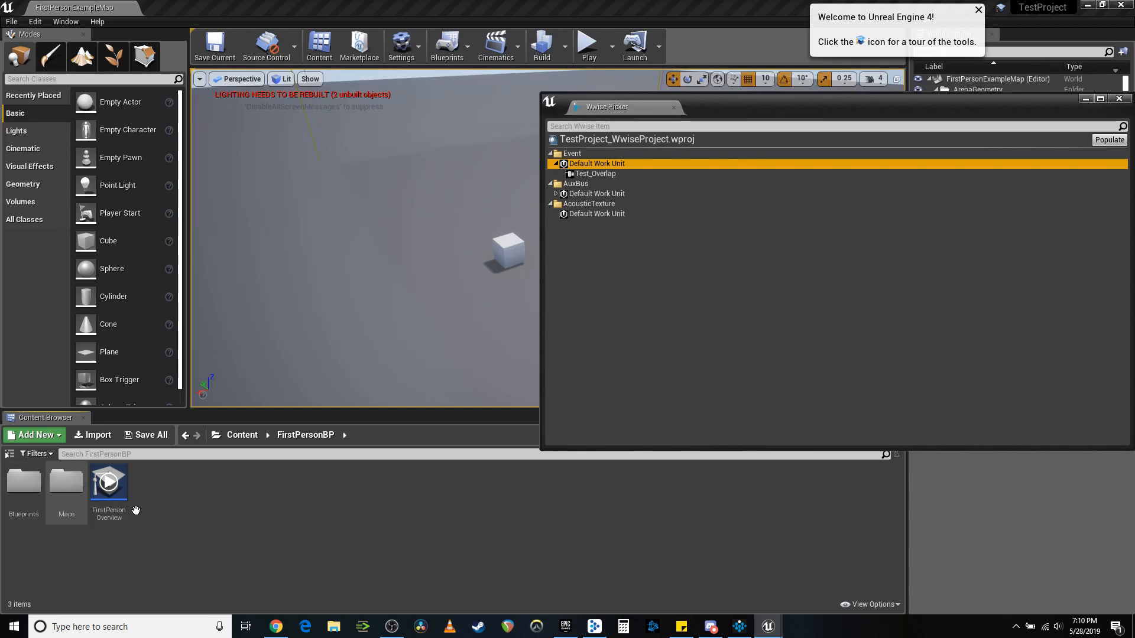
Create a folder named Sounds in the FirstPersonBP content folder
right_click(193, 498)
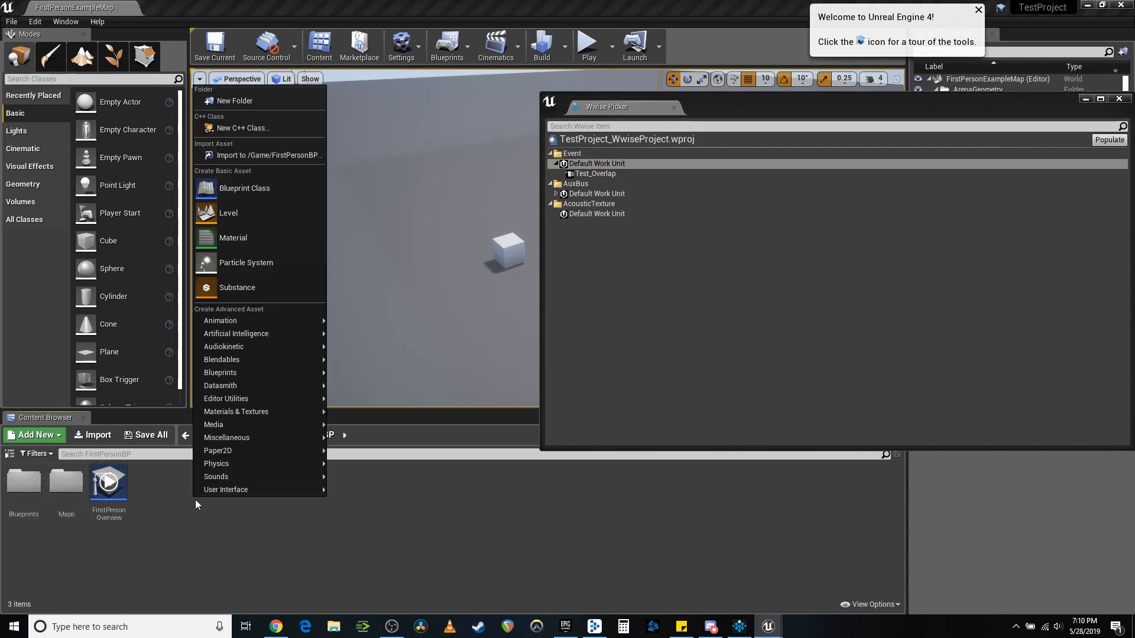
click(253, 102)
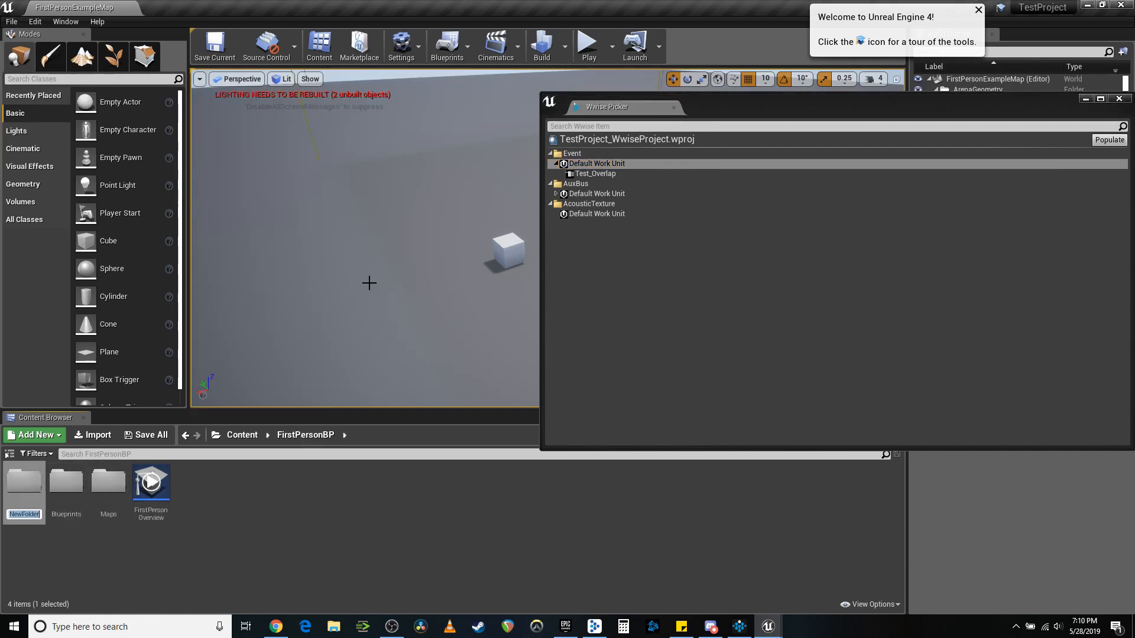
text(Sounds)
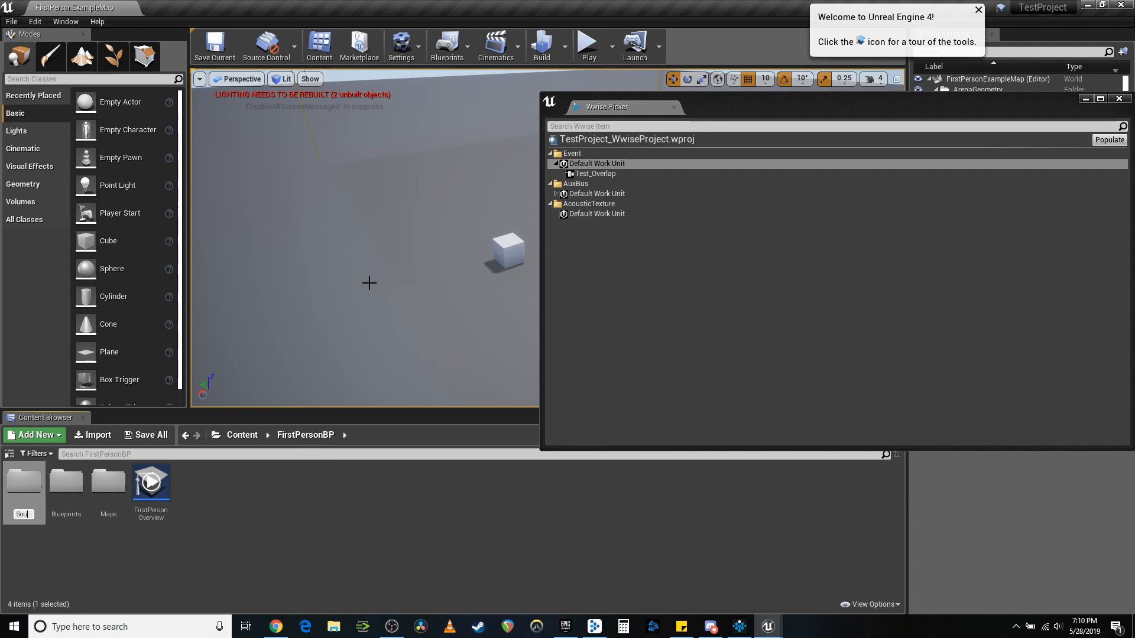
key(Return)
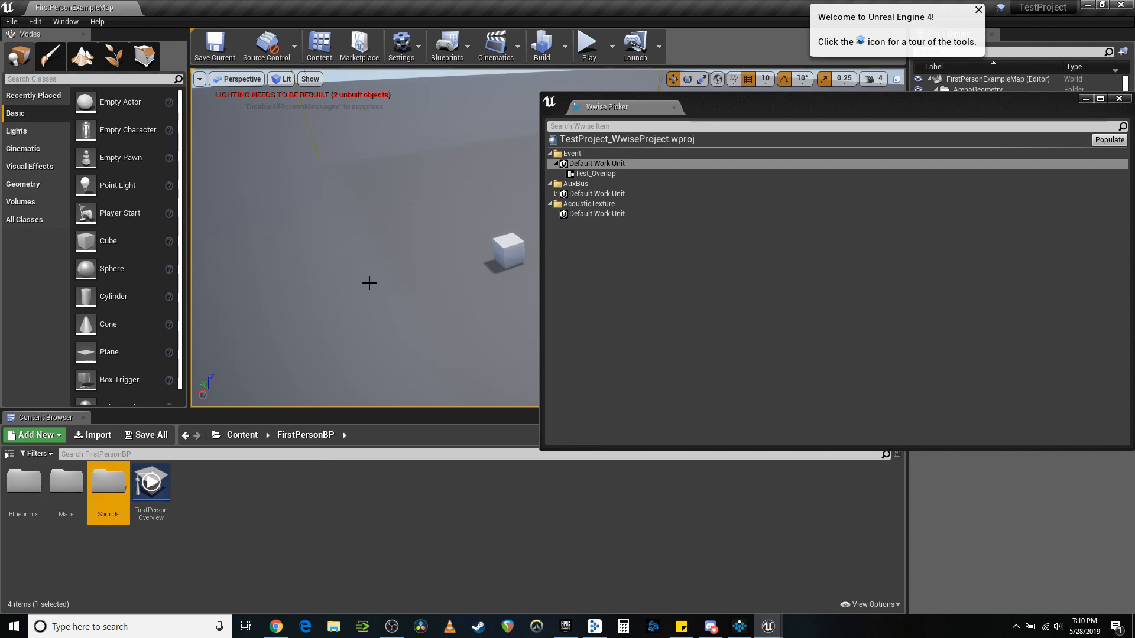
Open the Sounds folder and create a subfolder named Tests in it
double_click(109, 492)
right_click(110, 492)
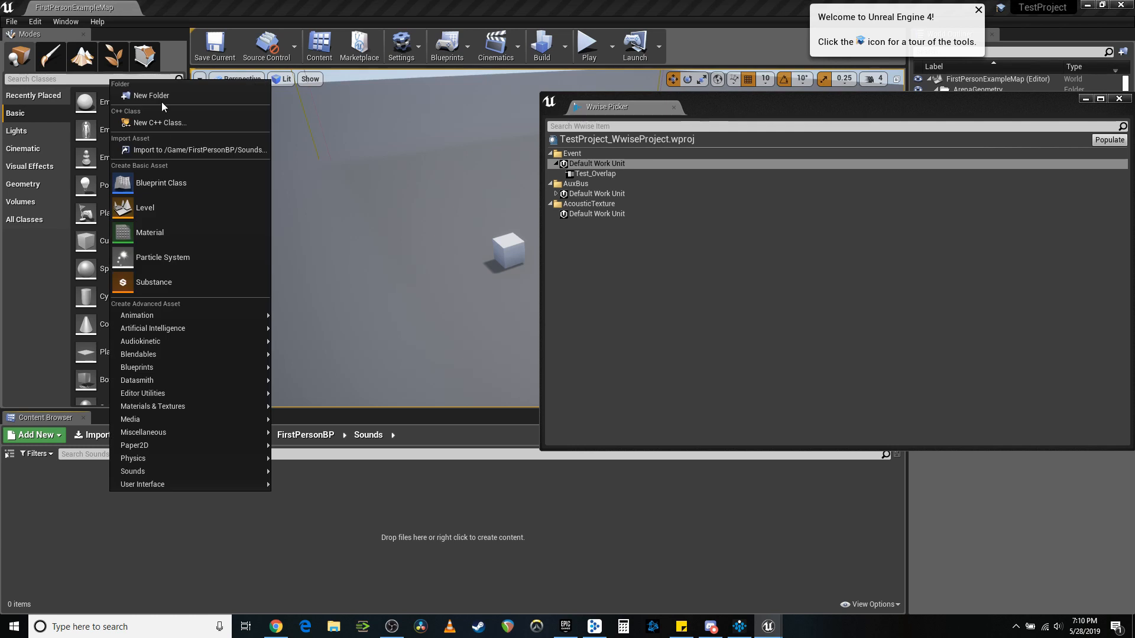
click(162, 102)
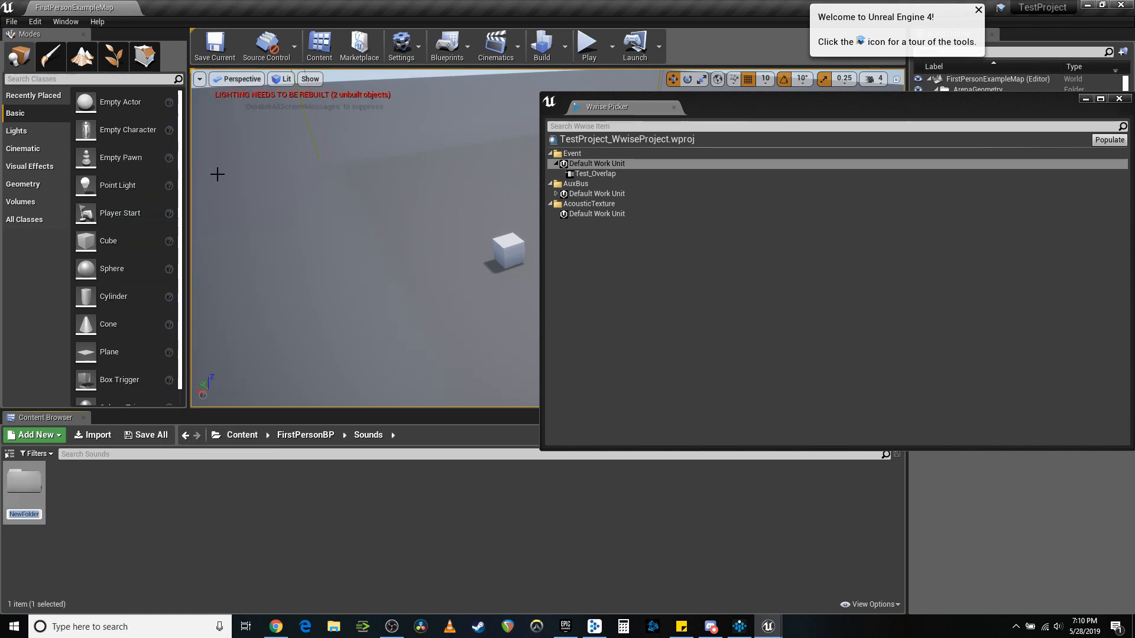
text(Tests)
key(Return)
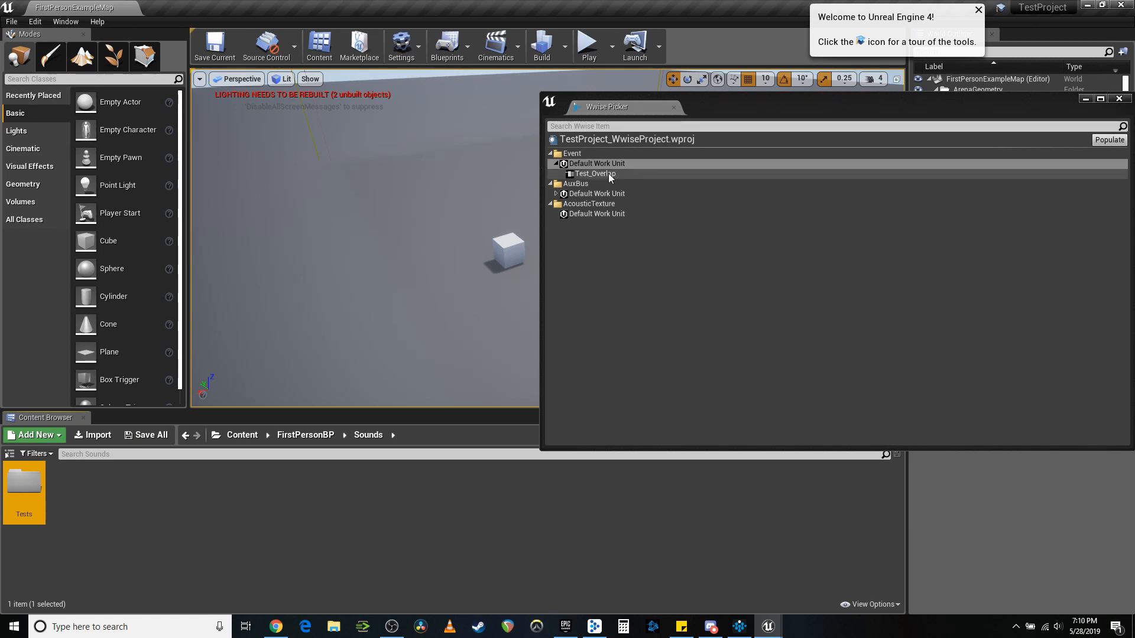
Add the Test_Overlap event from the Wwise Picker to the Tests folder, and return to the Sounds folder
drag(608, 173, 389, 284)
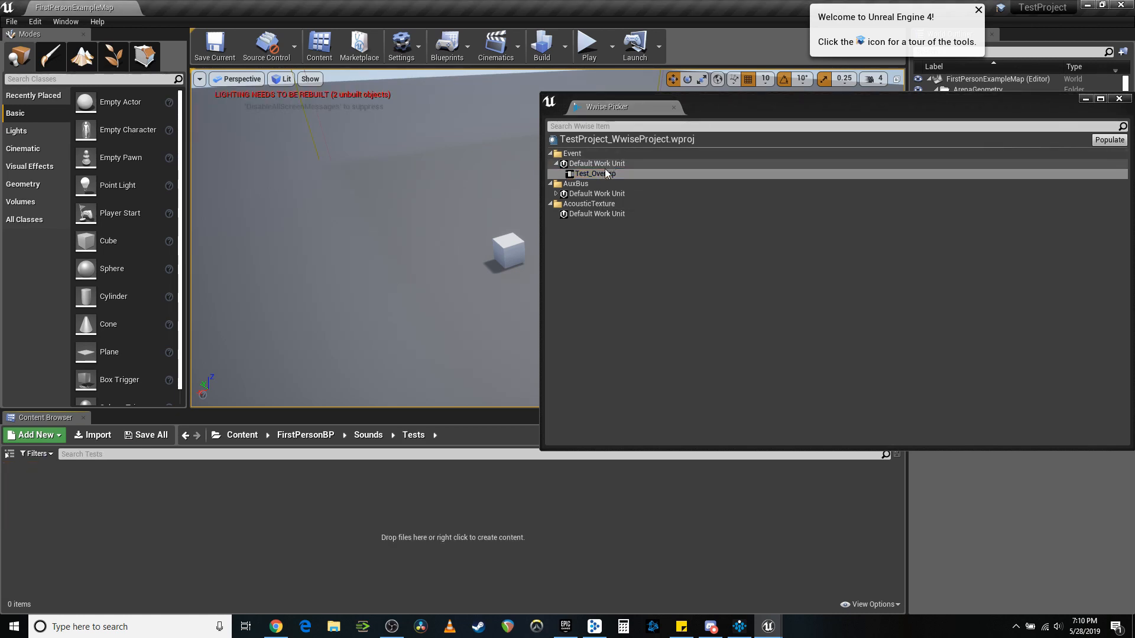
drag(595, 174, 92, 525)
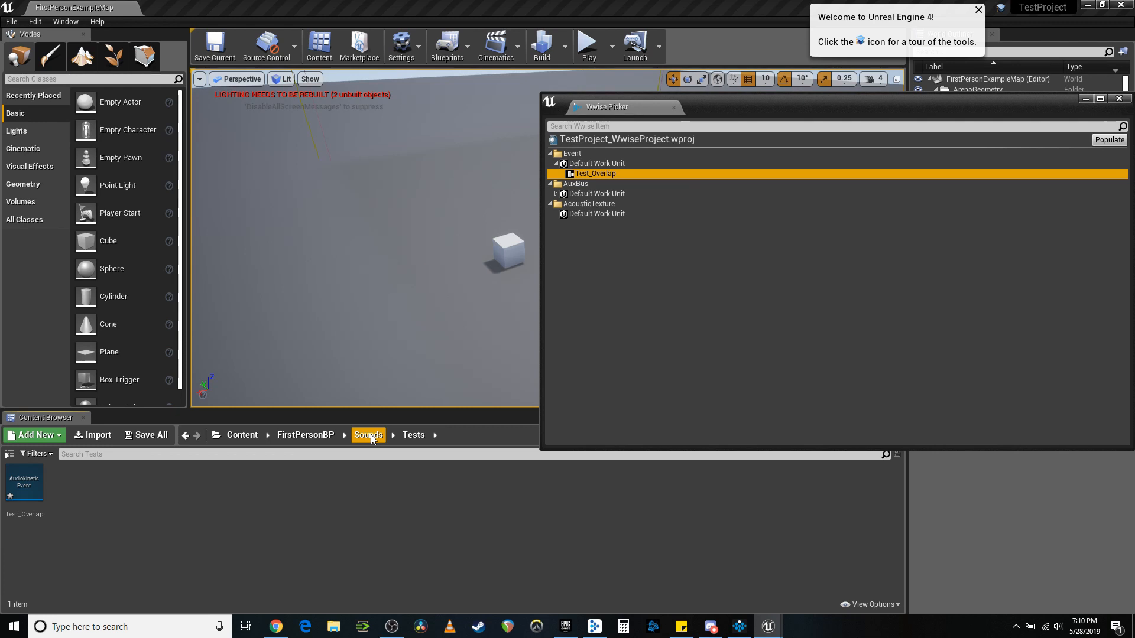
click(371, 438)
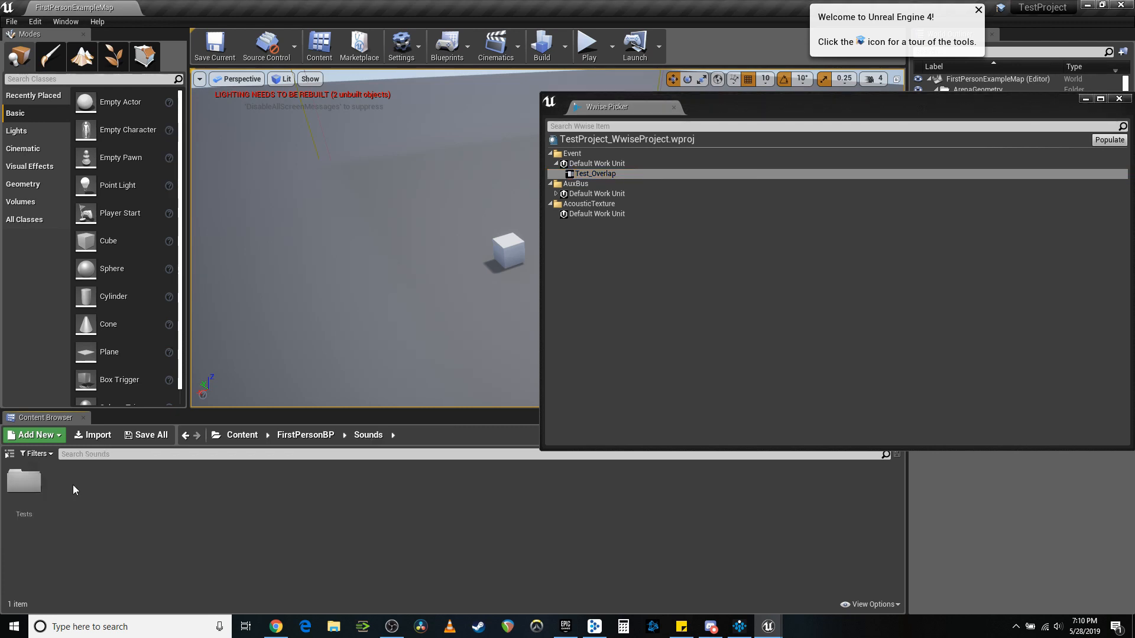
right_click(73, 484)
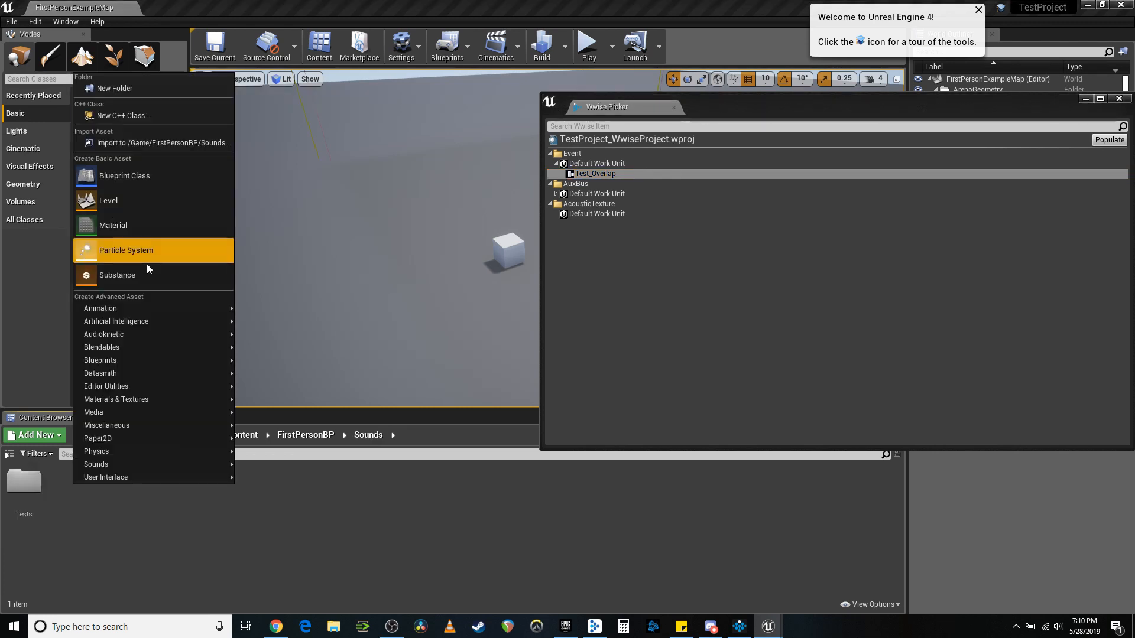
click(345, 490)
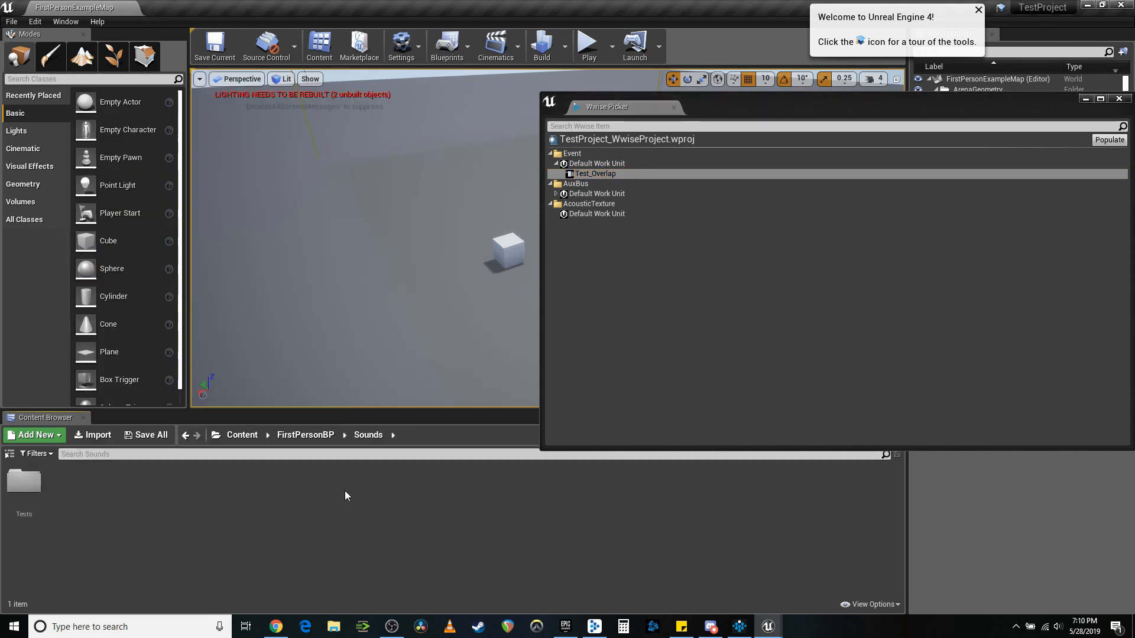
Create an Audiokinetic Bank named Main_Soundbank in the Sounds folder
right_click(103, 490)
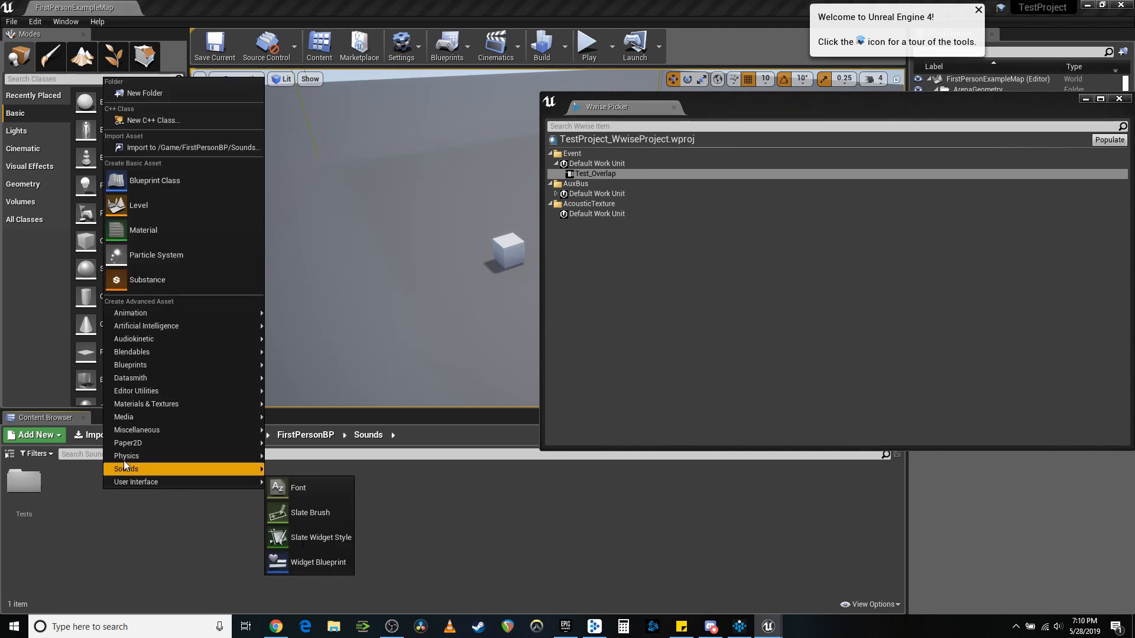
mouse_move(131, 470)
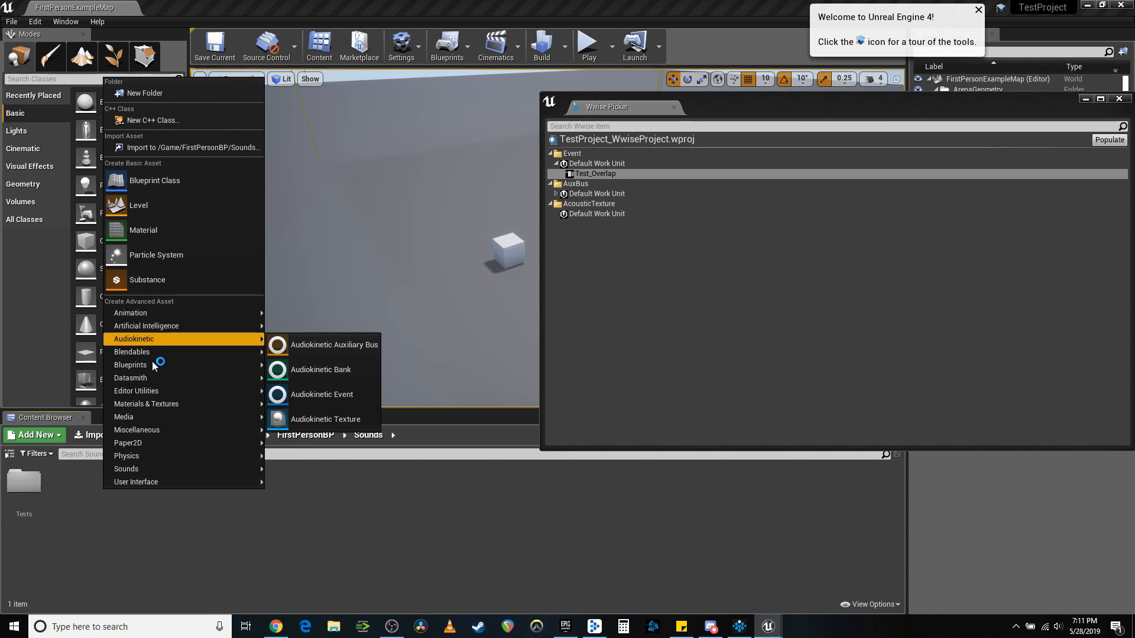
click(320, 371)
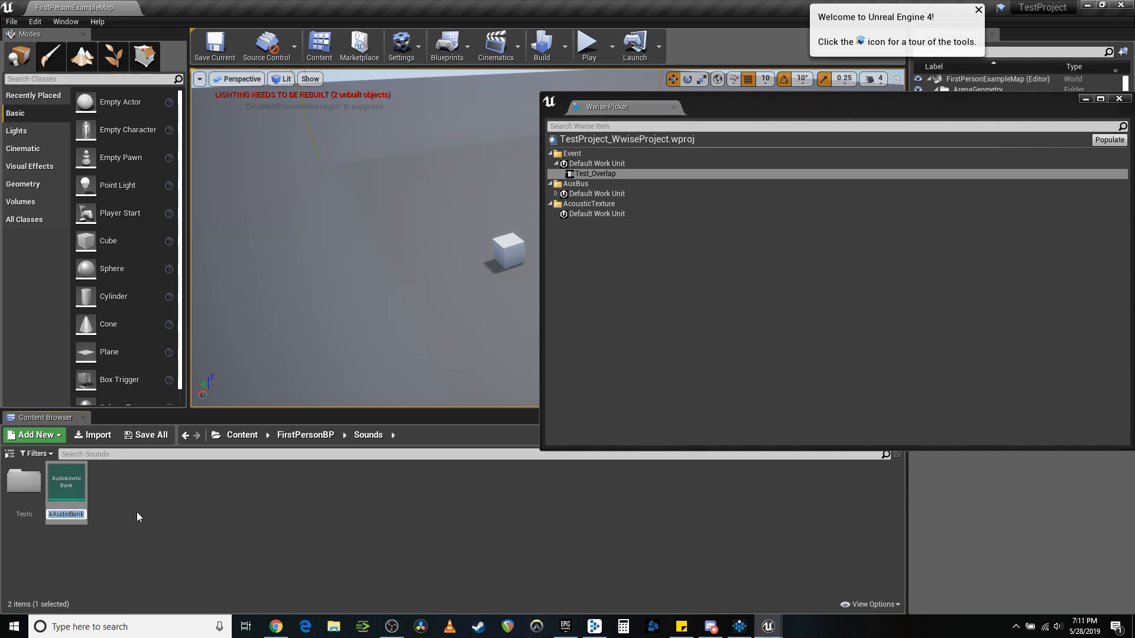
text(Main)
text(_)
text(Soundbank)
key(Return)
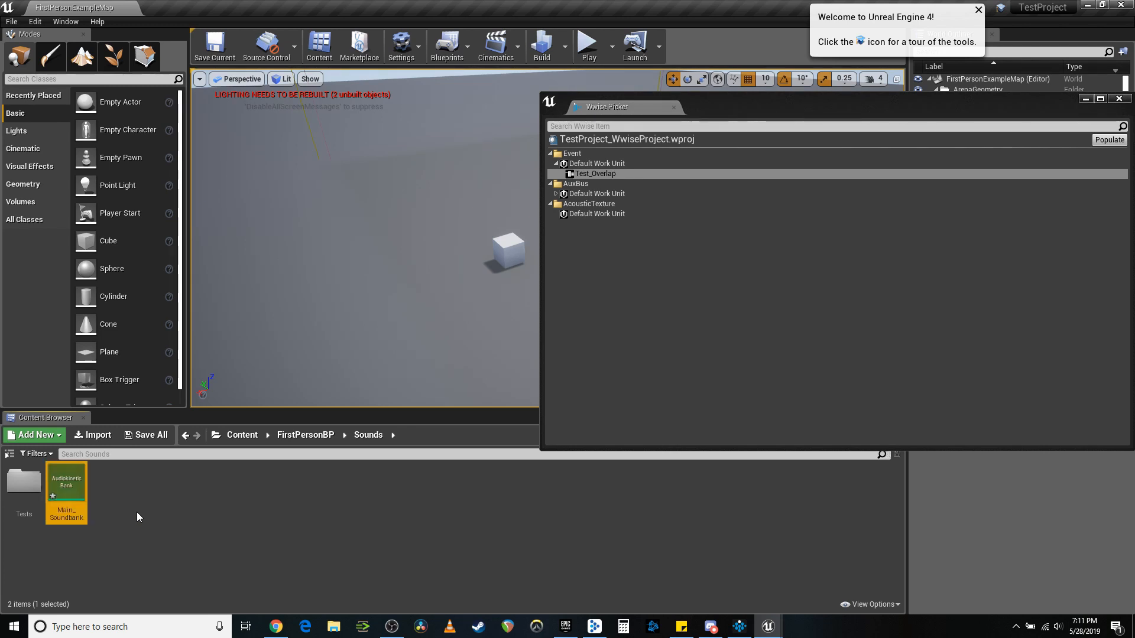
Open the Main_Soundbank asset, save it, and close its editor
double_click(66, 488)
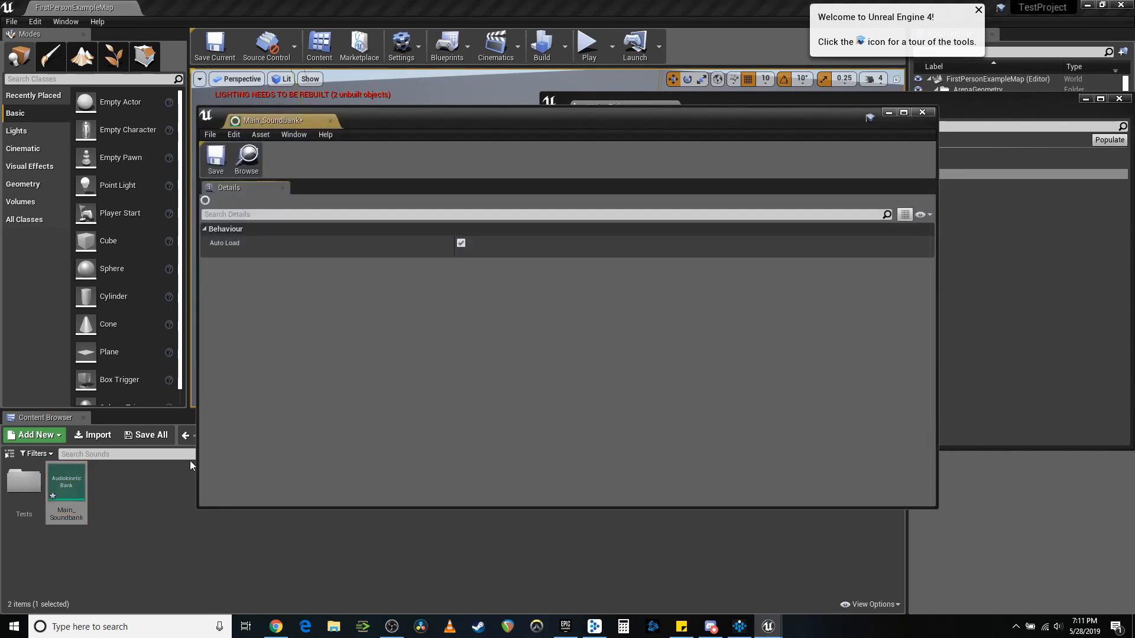
click(214, 161)
click(922, 112)
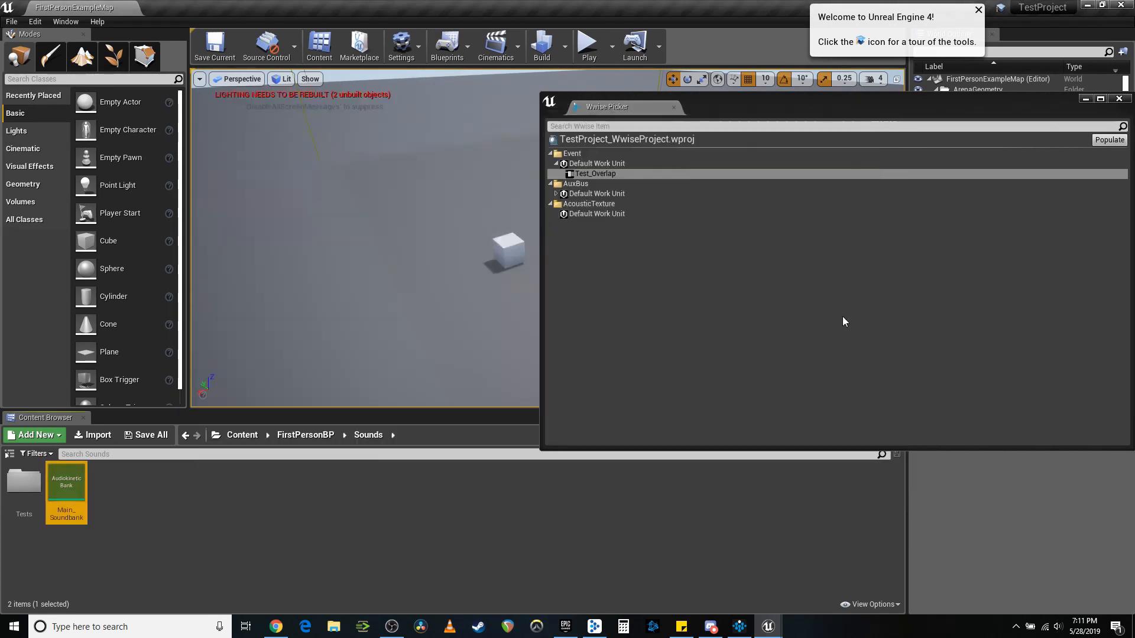
Set the Required Bank of the Test_Overlap event in the Tests folder to Main_Soundbank, save it, and close the event editor and Wwise Picker
double_click(36, 490)
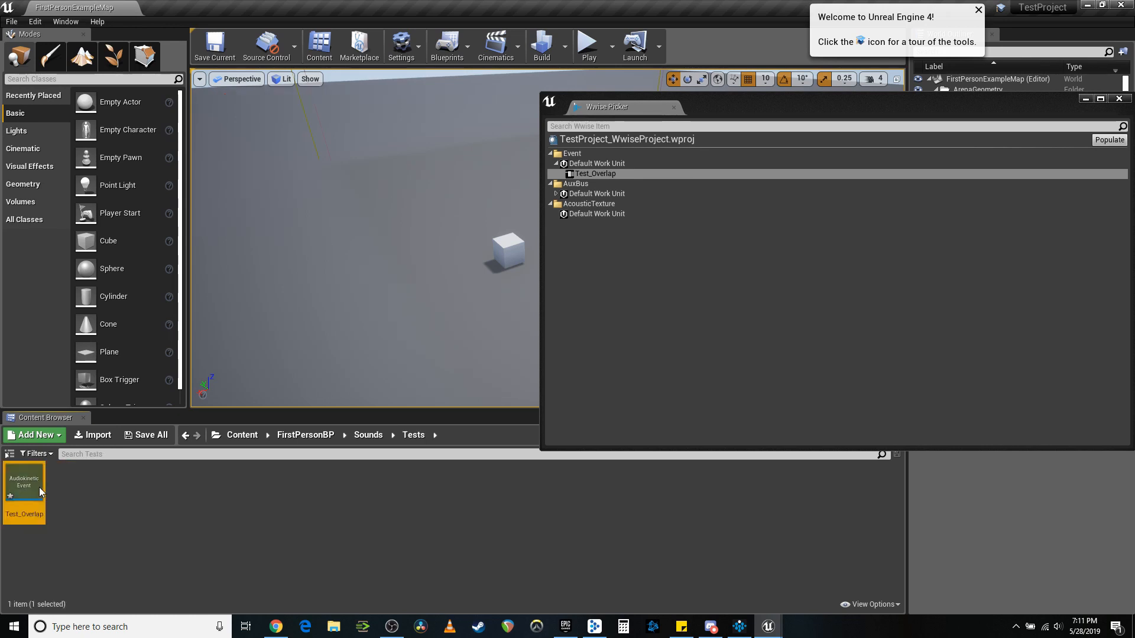
double_click(42, 492)
click(562, 255)
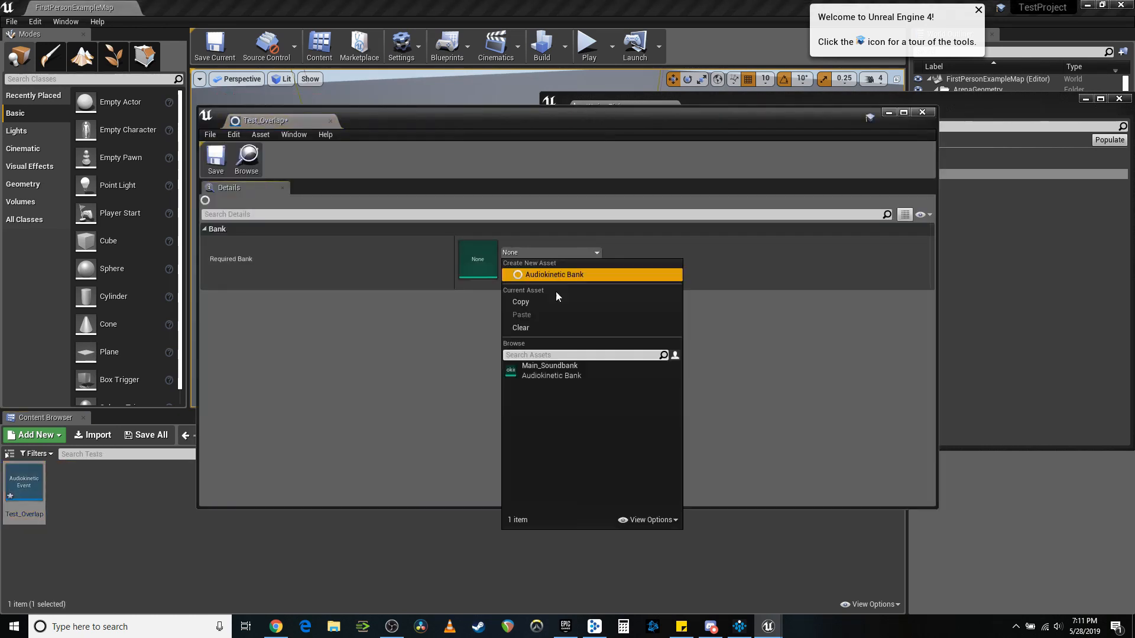
click(551, 371)
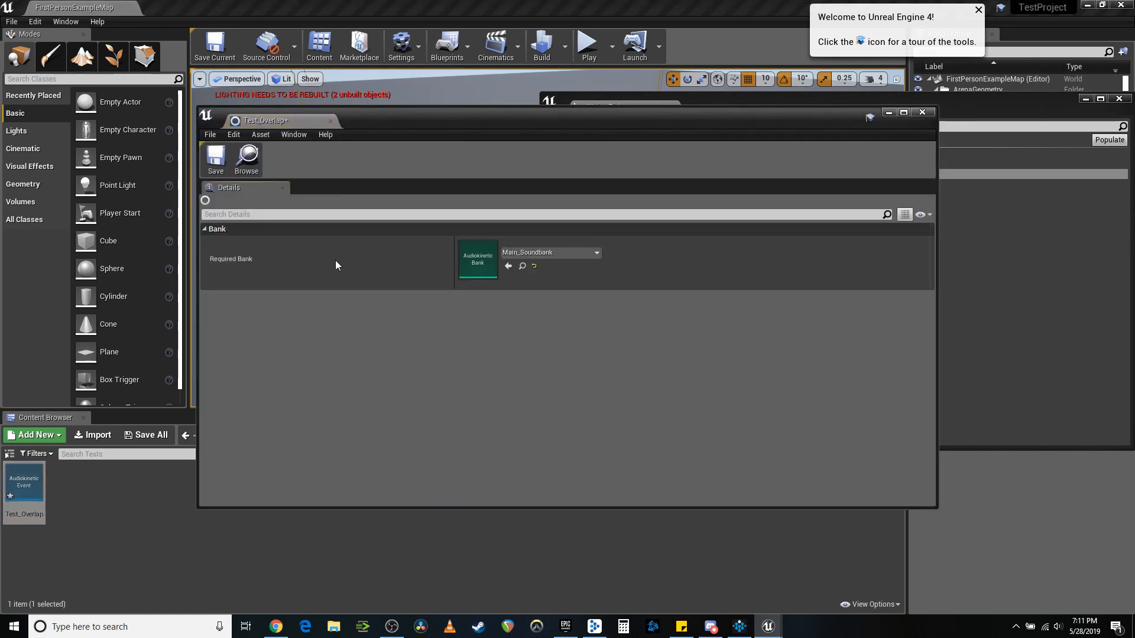
click(217, 160)
click(246, 166)
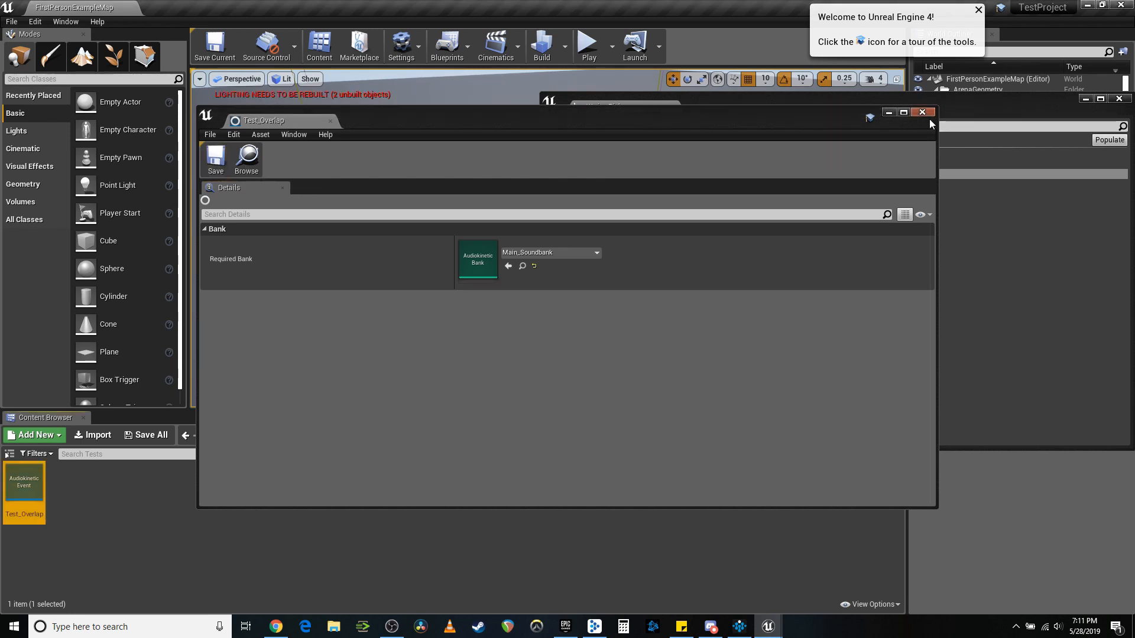
click(929, 118)
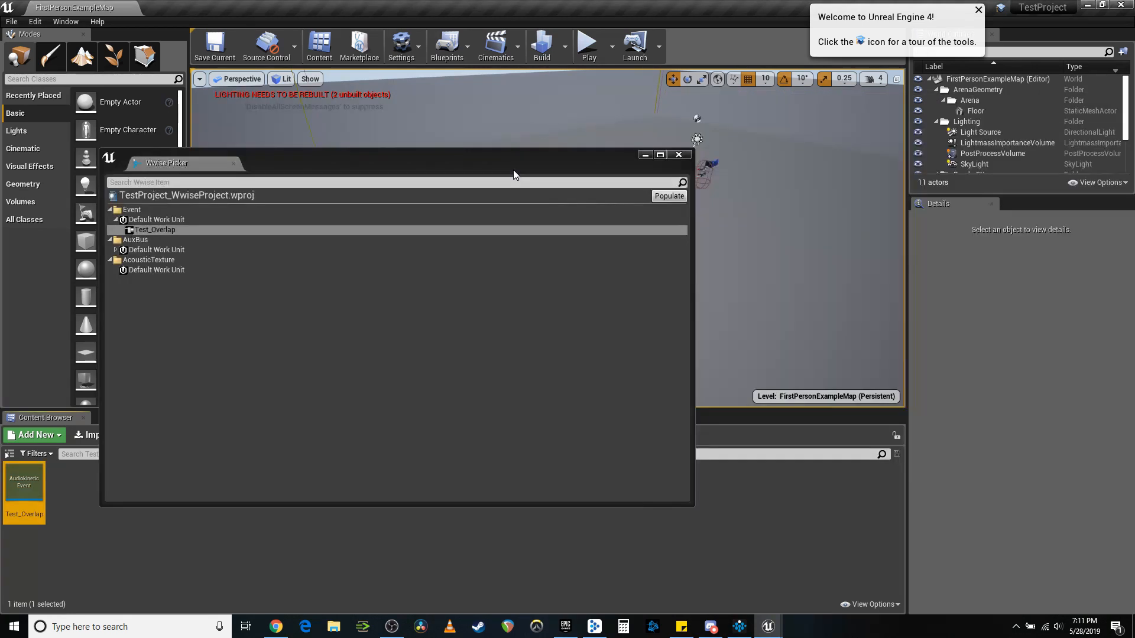
click(677, 156)
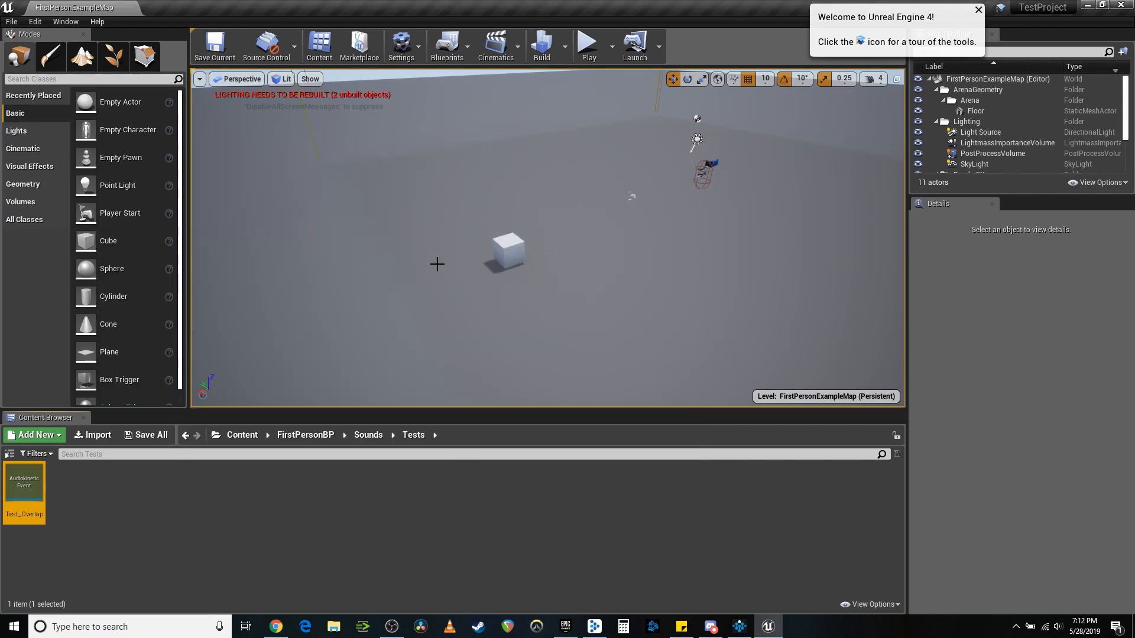
Select the cube in the level and create a folder named Tests in the FirstPersonBP Blueprints folder
click(507, 251)
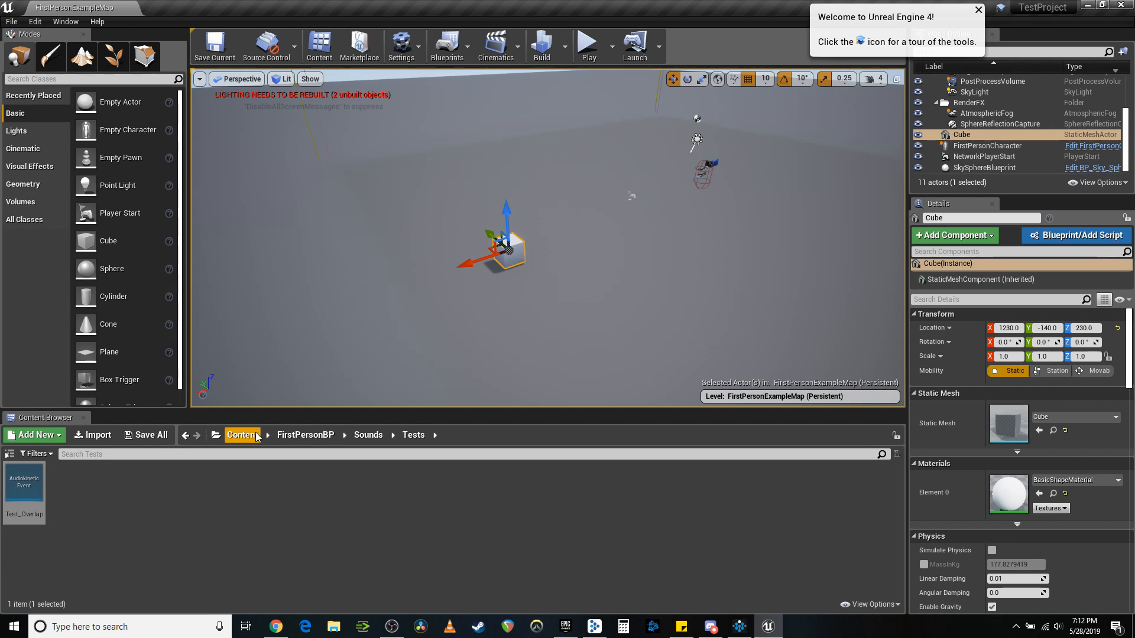
click(306, 436)
click(24, 495)
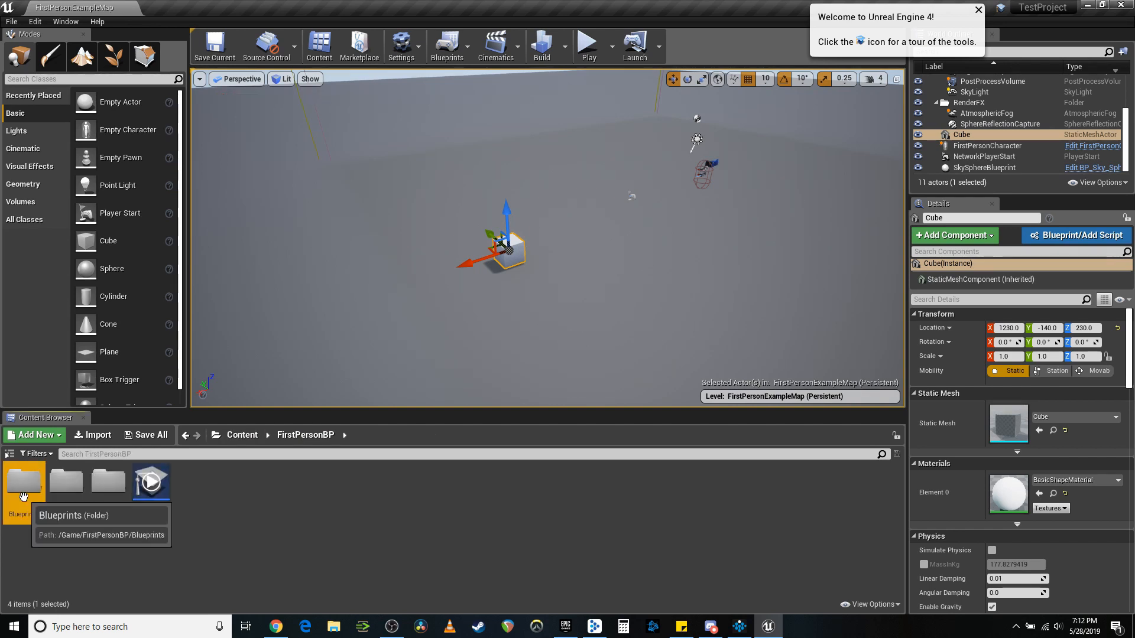
double_click(24, 496)
right_click(226, 491)
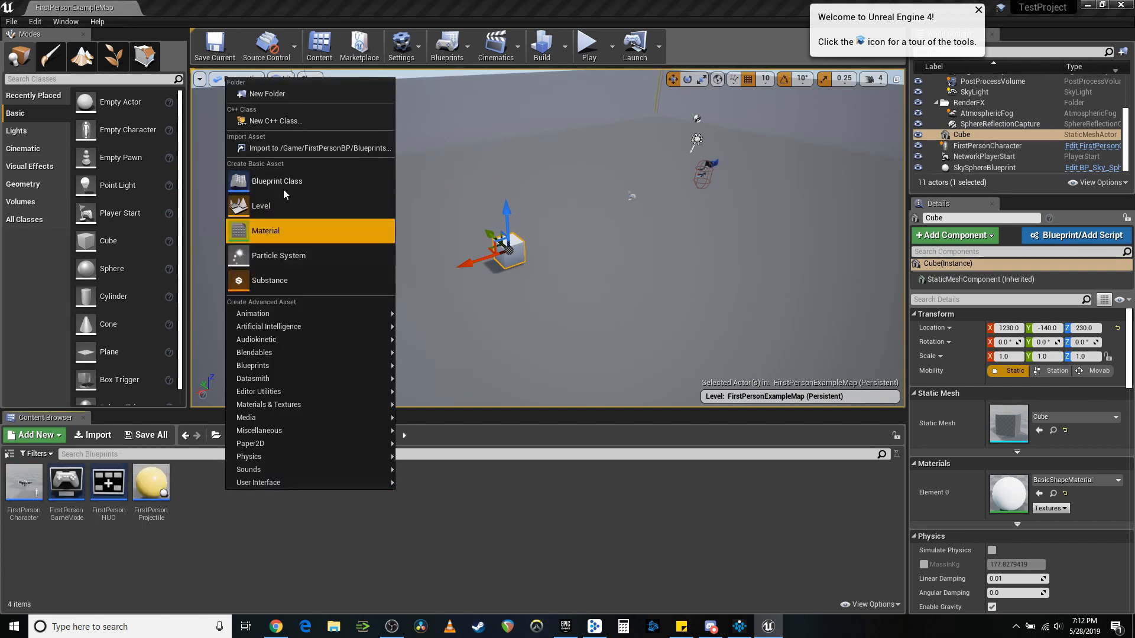
click(283, 93)
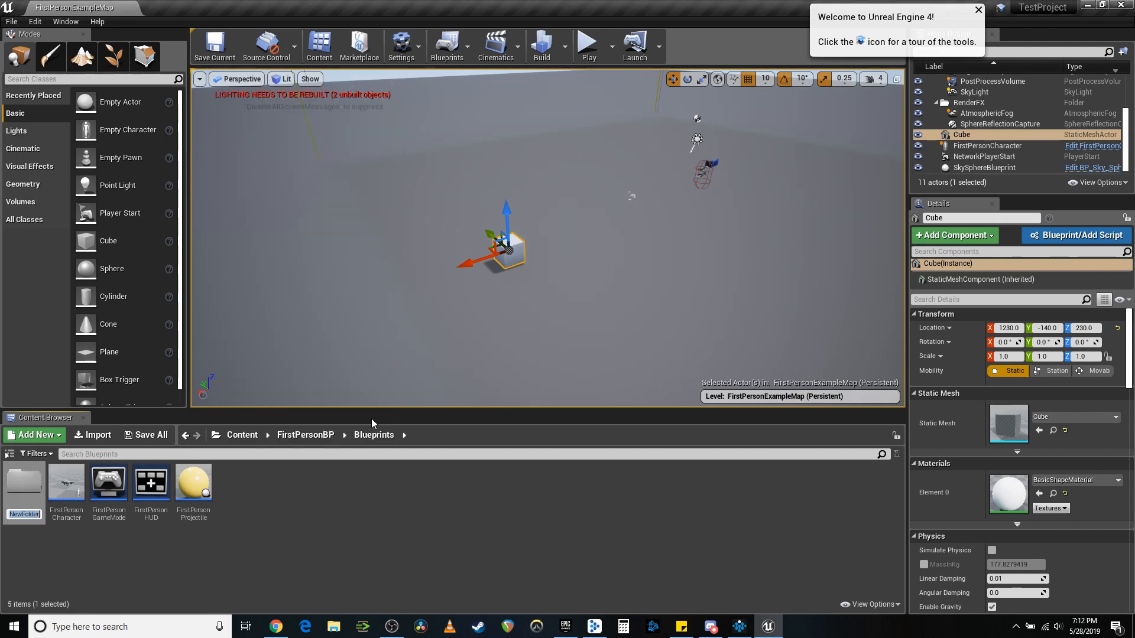
text(Tests)
key(Return)
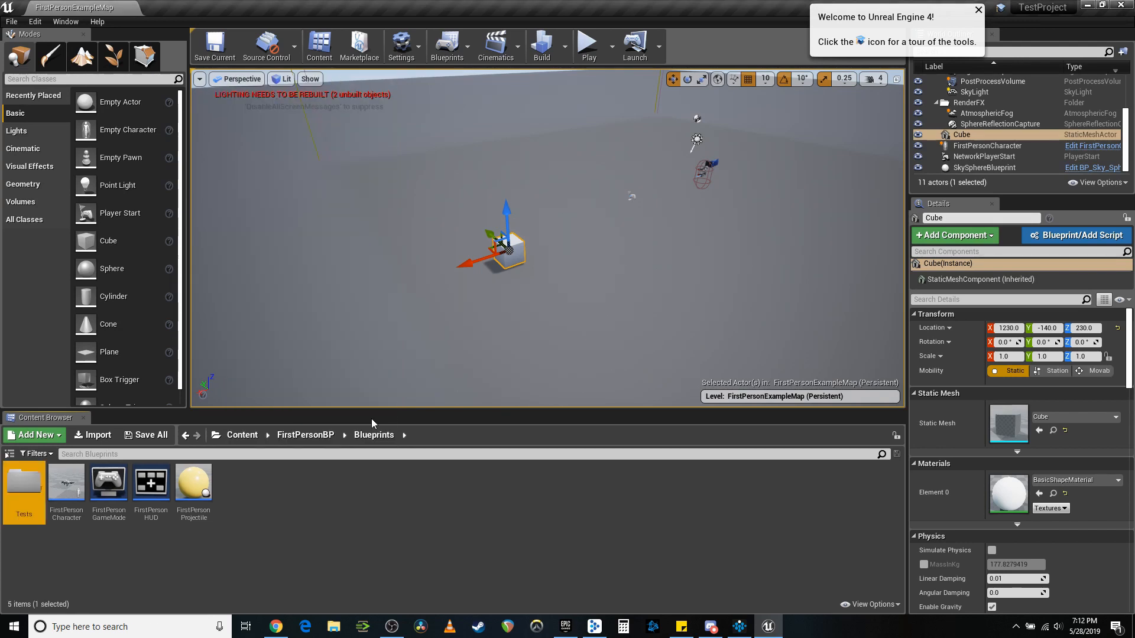
Create a second folder named Player_Character in the Blueprints folder
right_click(268, 516)
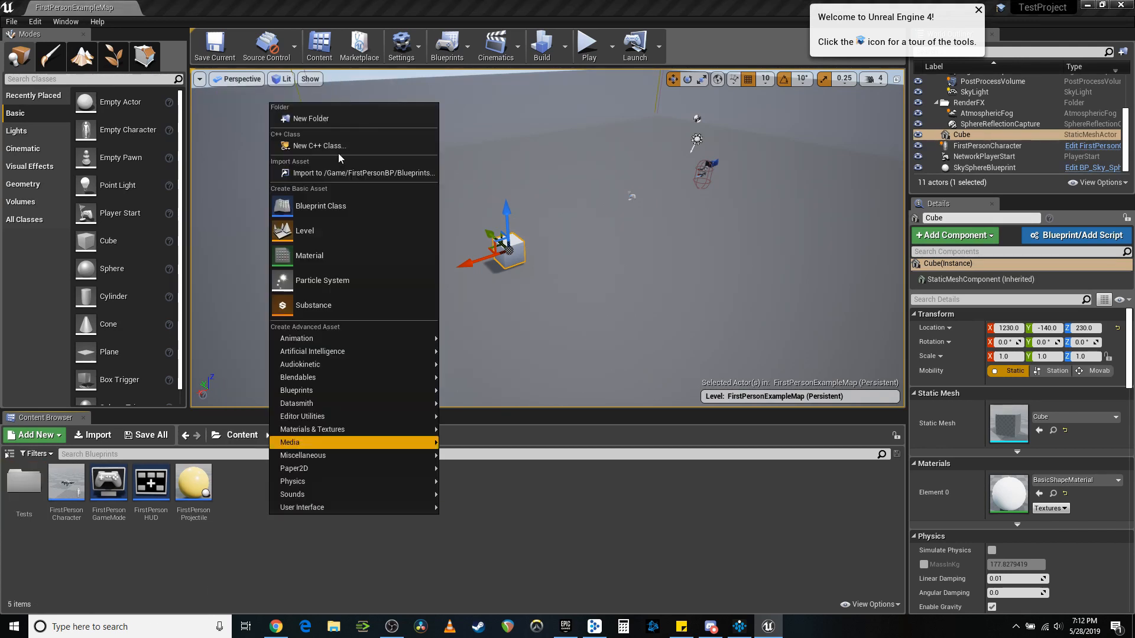
click(399, 222)
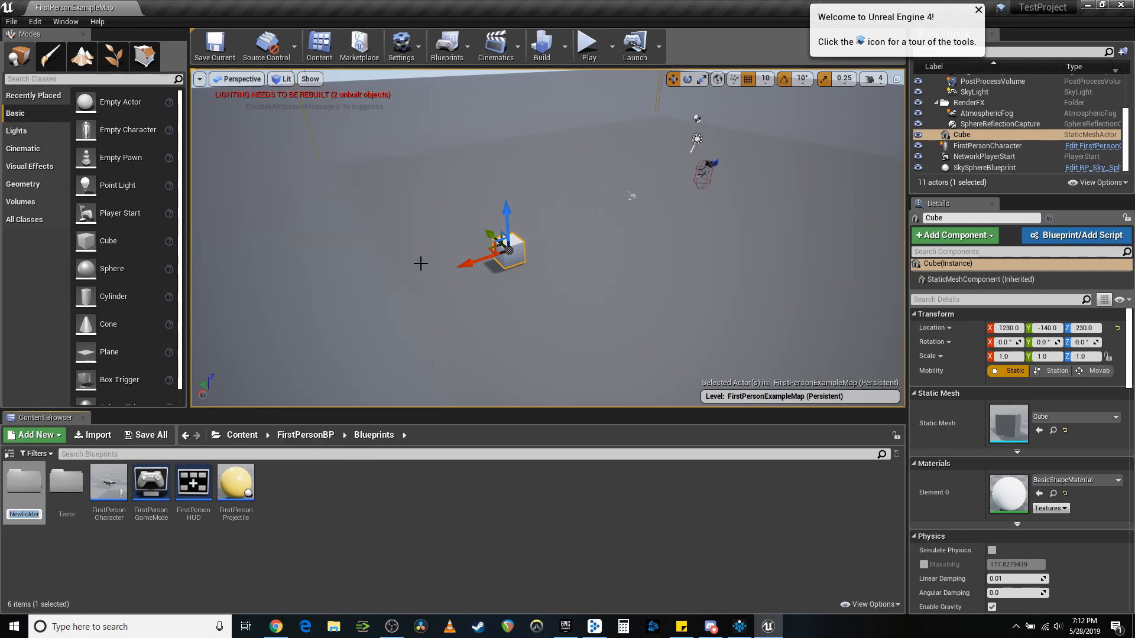
key(BackSpace)
text(Player_Character)
key(Return)
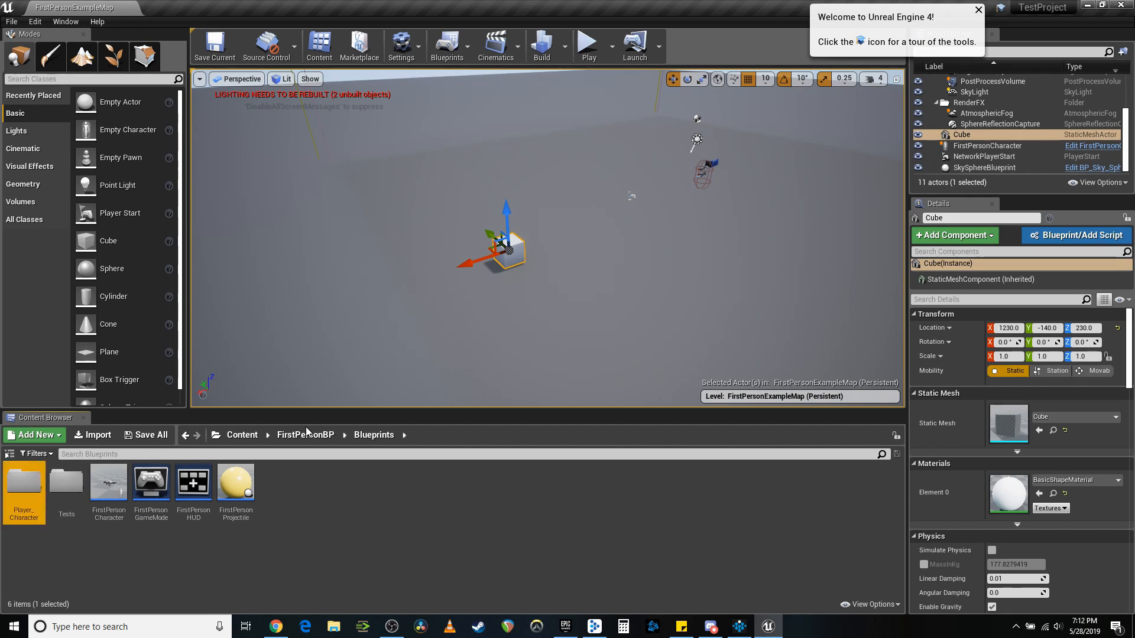
Move the FirstPerson Character, GameMode, HUD and Projectile assets into the Player_Character folder
click(109, 487)
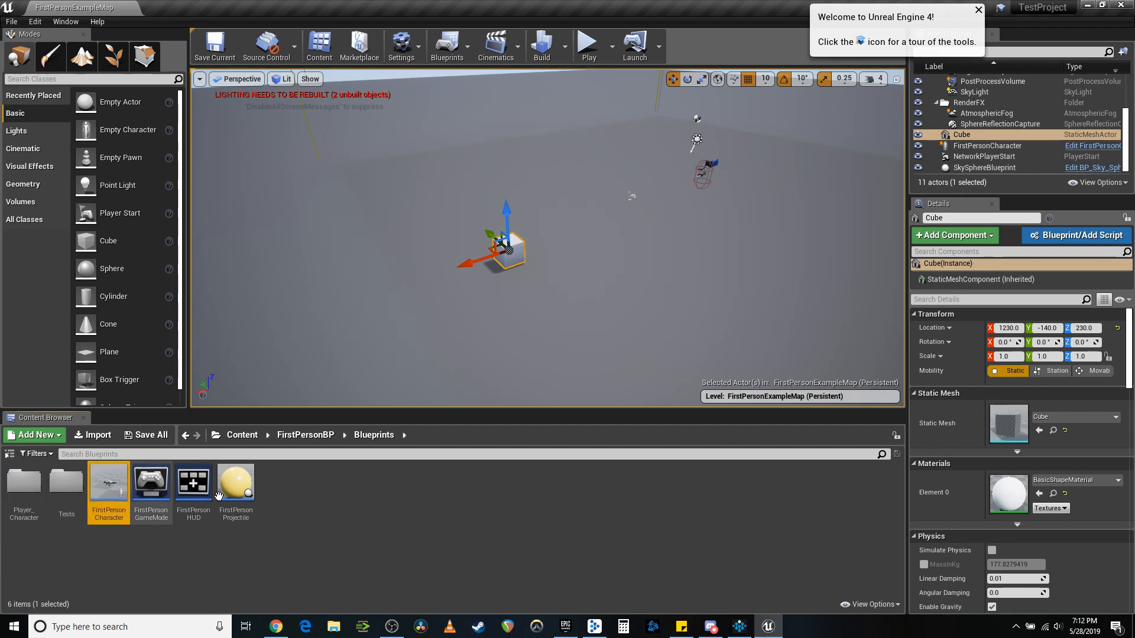
shift+click(219, 495)
drag(127, 490, 28, 489)
click(324, 539)
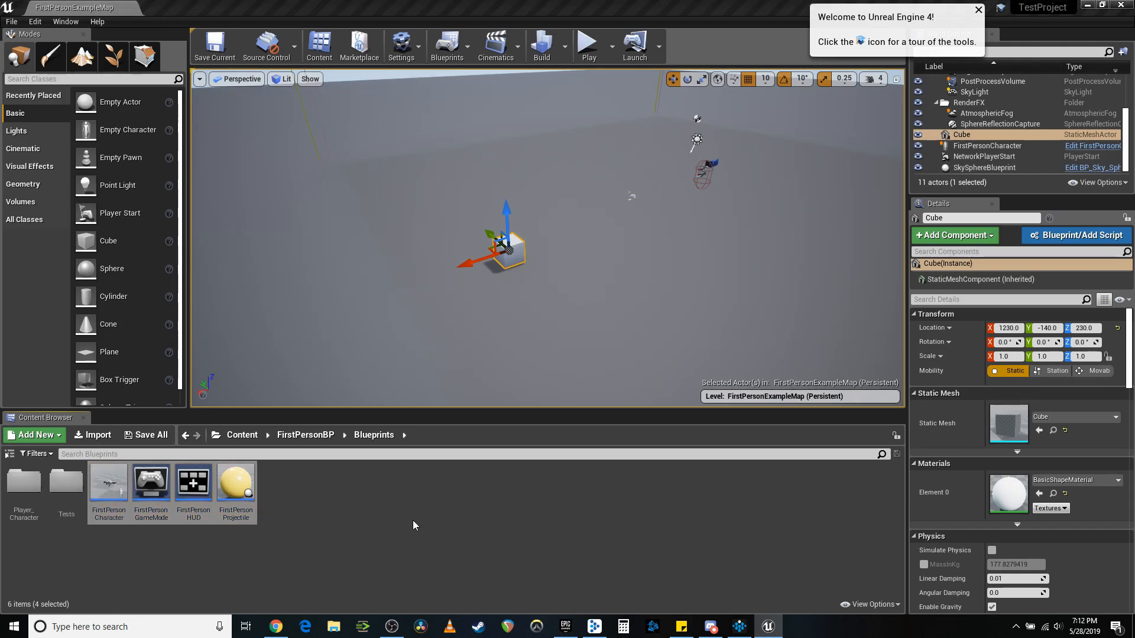
Convert the selected cube into a Blueprint named Overlap_Test, stored in the FirstPersonBP/Blueprints/Tests folder
double_click(59, 494)
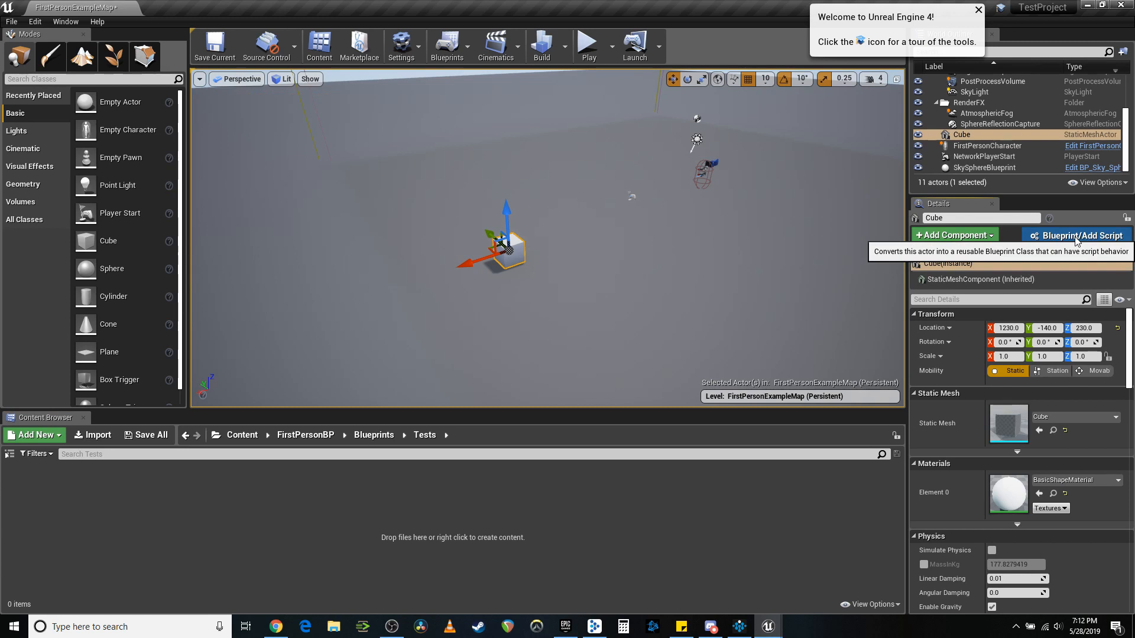
click(1076, 236)
click(456, 240)
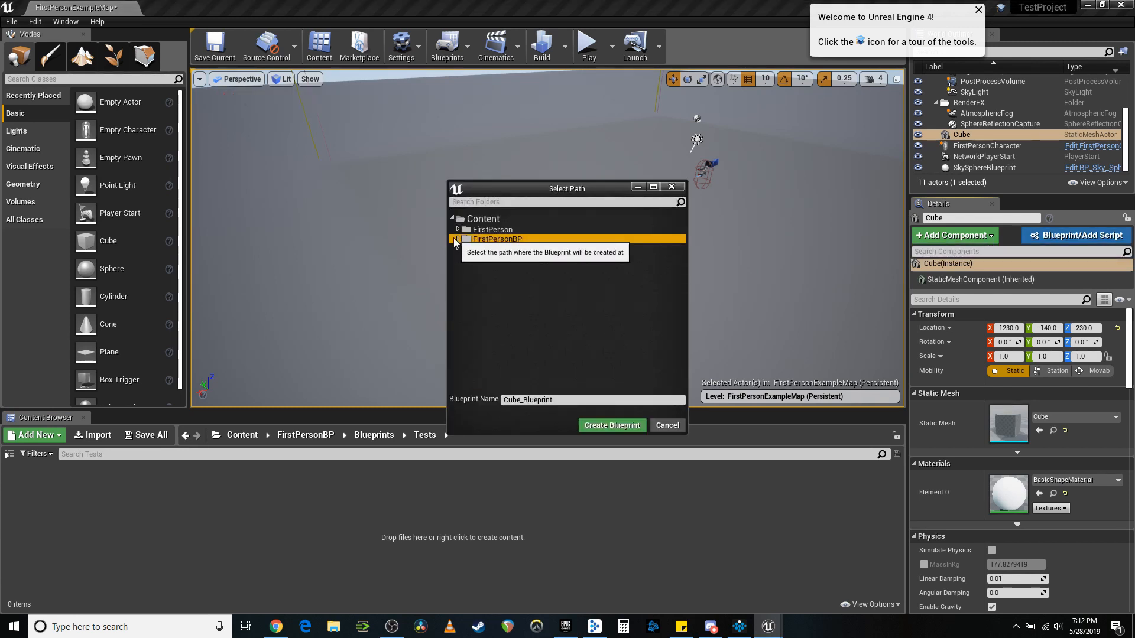
click(457, 239)
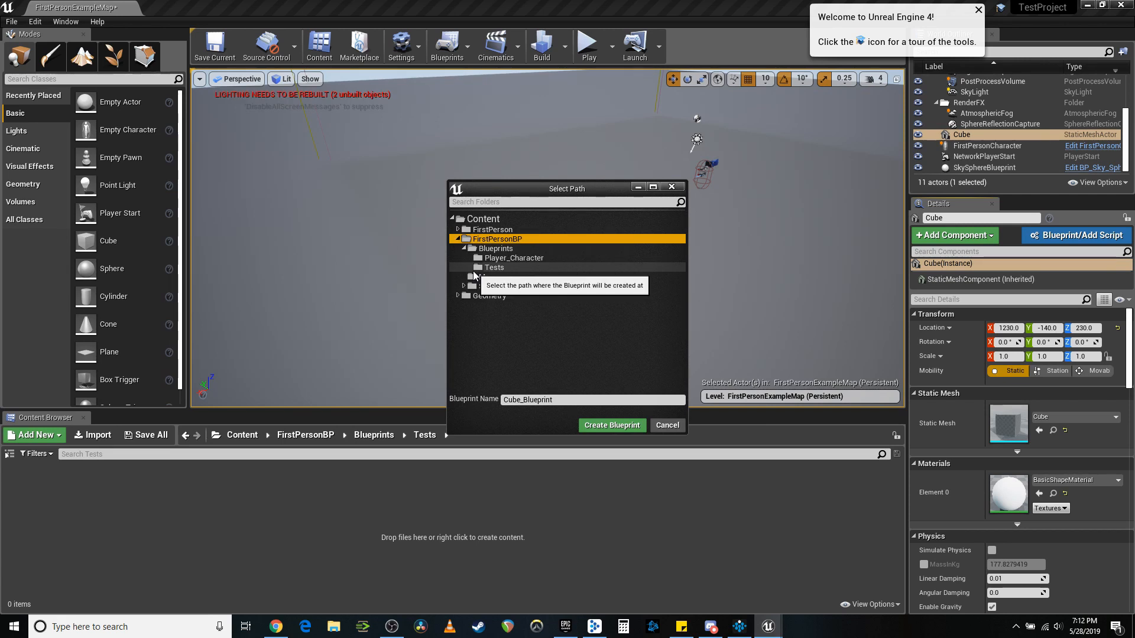
click(473, 269)
click(541, 399)
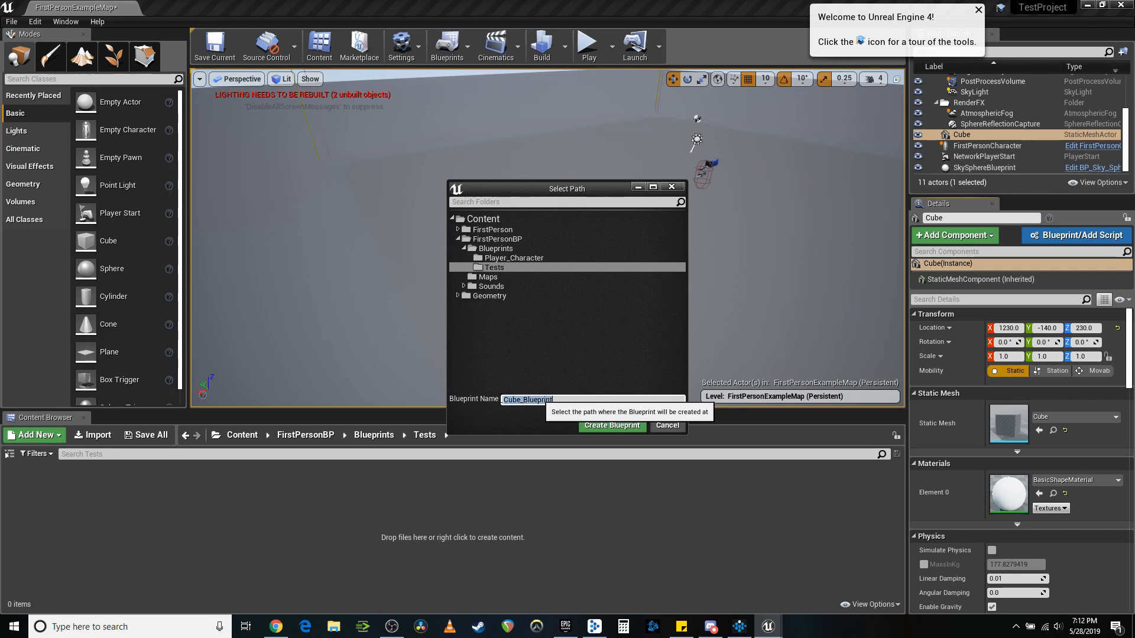
text(Overlap_T)
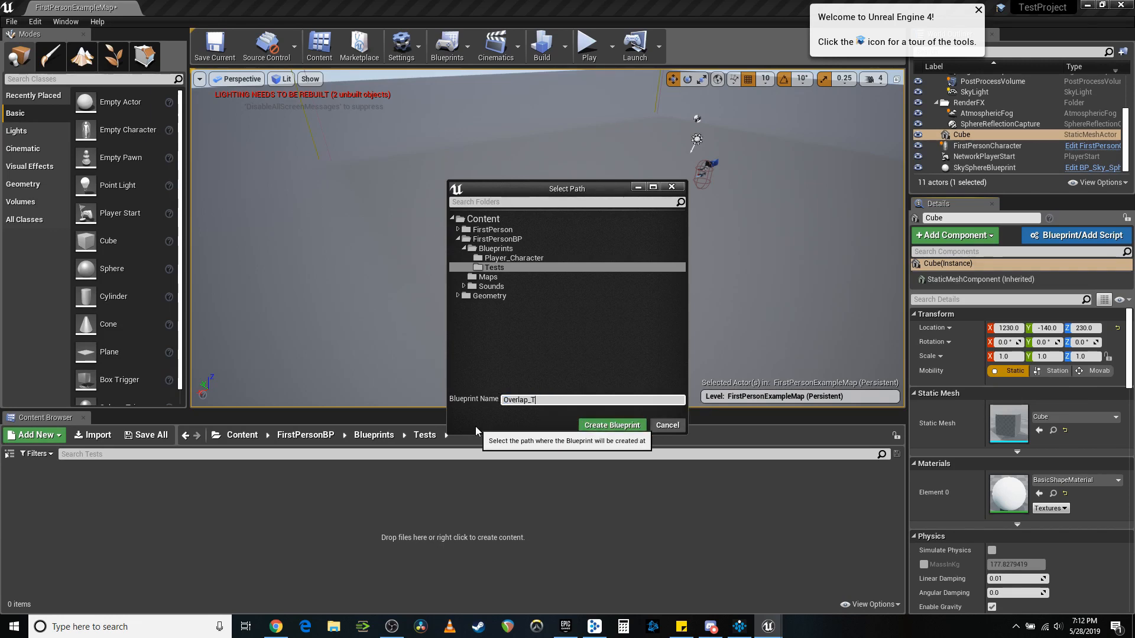
key(Return)
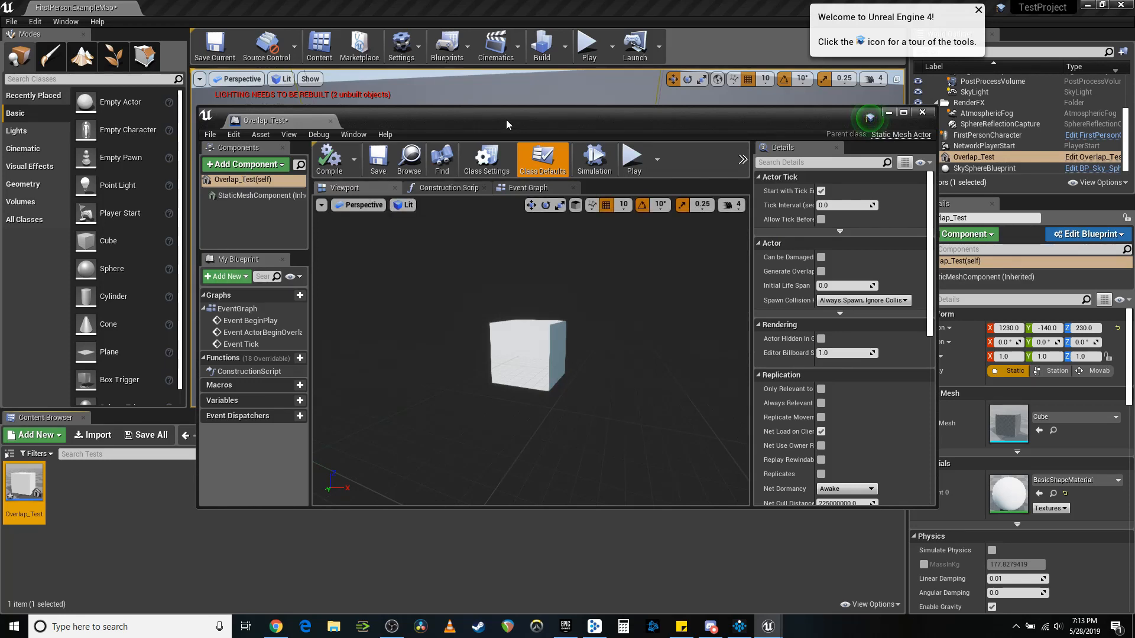
Add the Test_Overlap event from the Sounds/Tests folder as a component of the Overlap_Test Blueprint, keeping the name Test_Overlap
drag(507, 120, 825, 361)
click(305, 436)
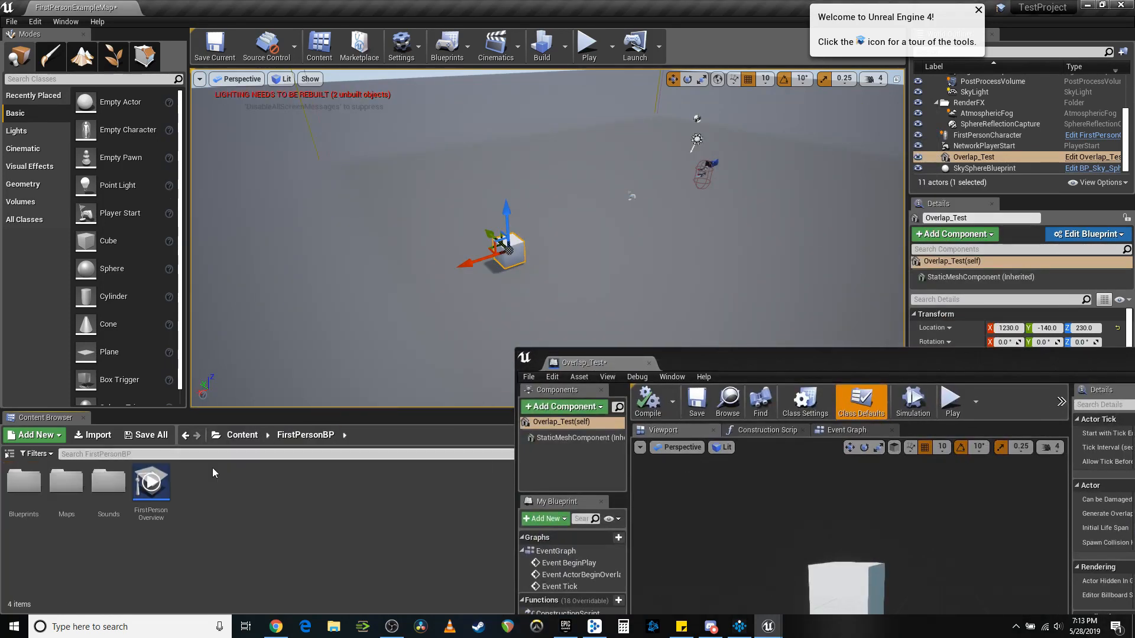
double_click(110, 483)
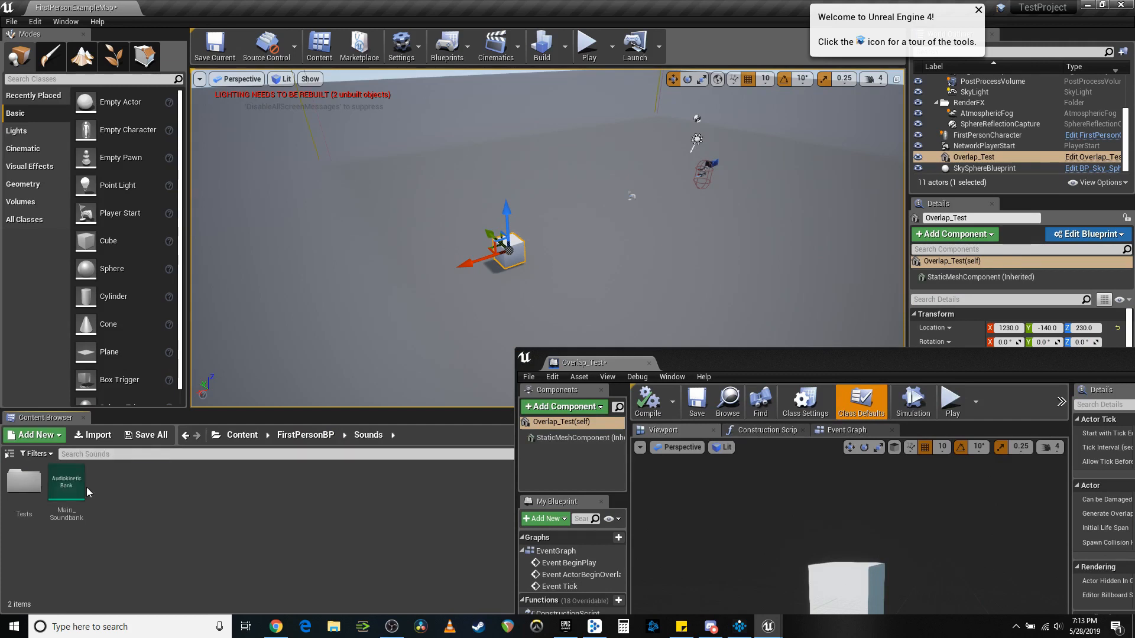
double_click(25, 482)
drag(28, 486, 573, 461)
drag(573, 461, 573, 462)
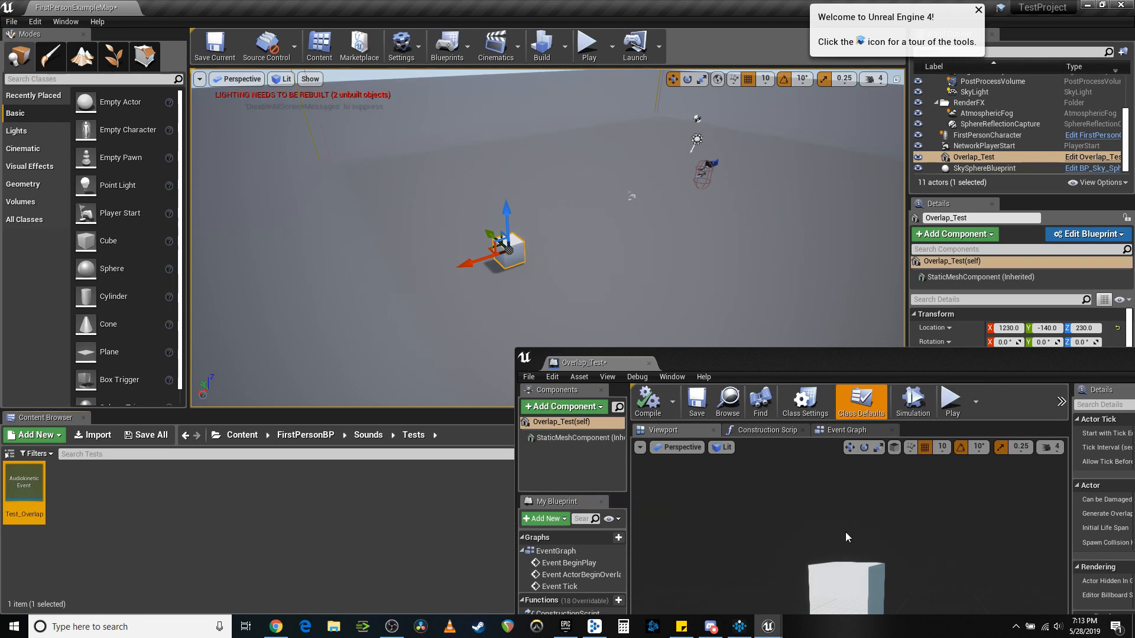
drag(810, 360, 521, 166)
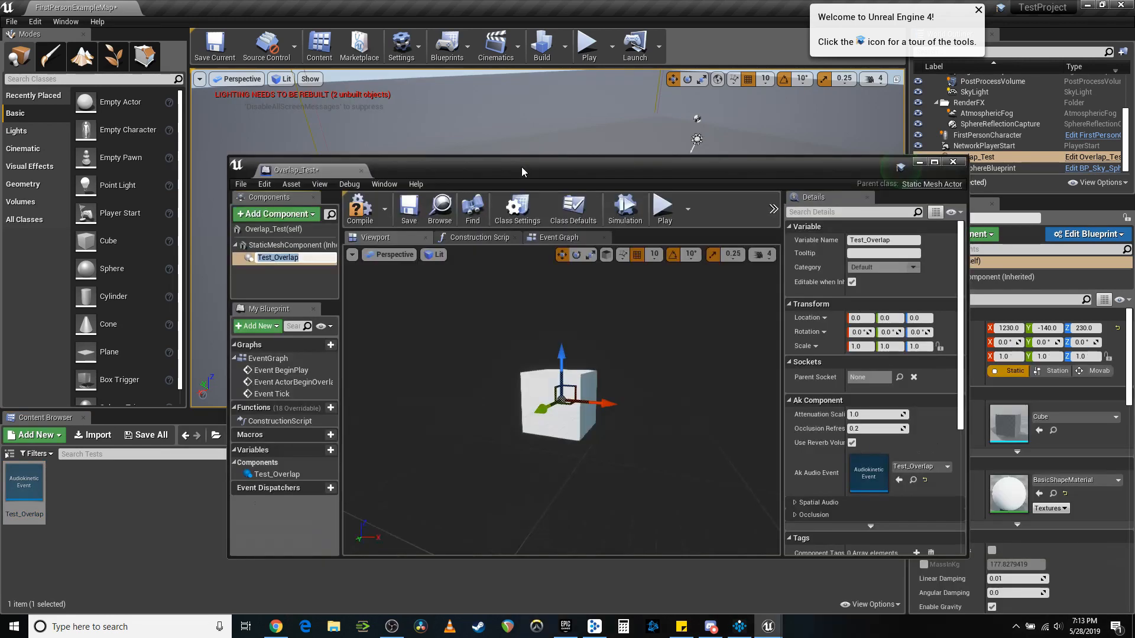
key(Return)
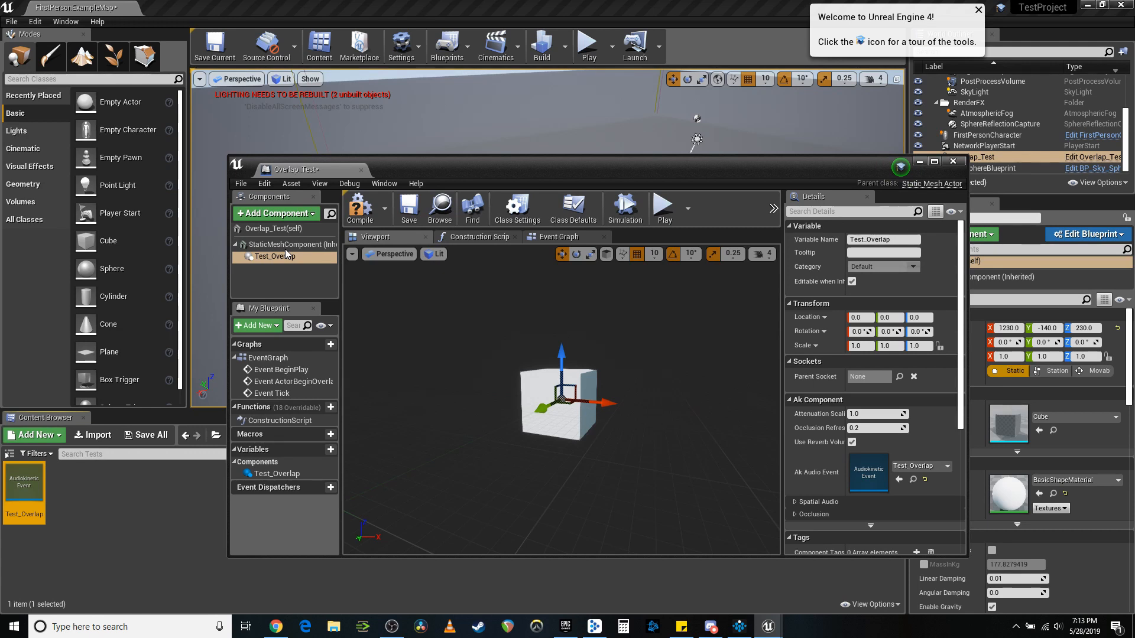
drag(414, 170, 373, 126)
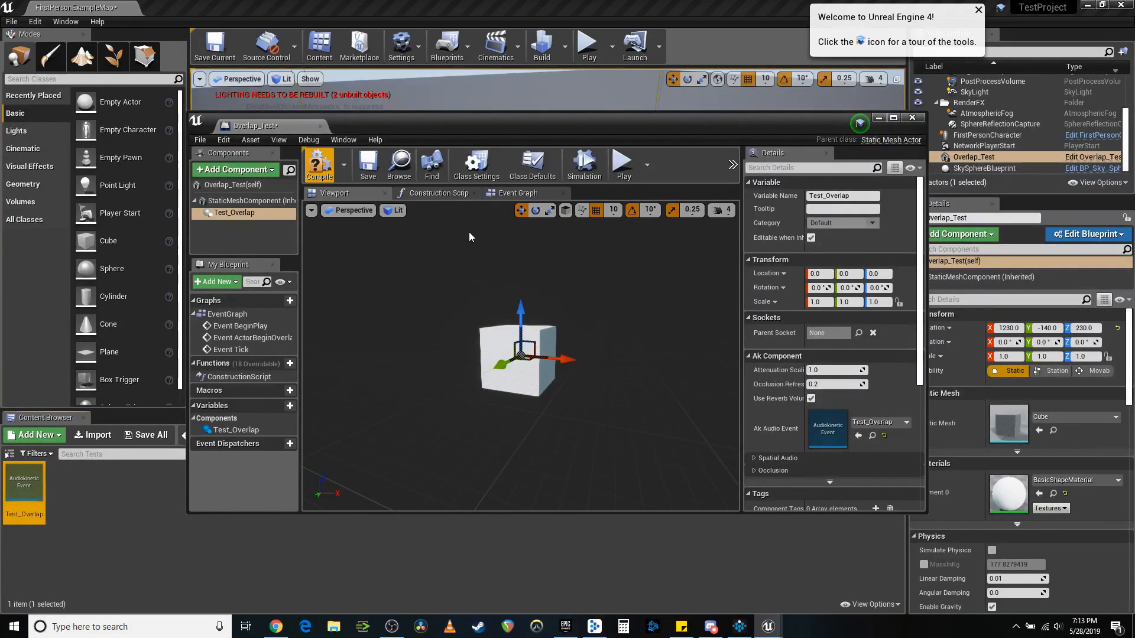
scroll(846, 269, down, 1)
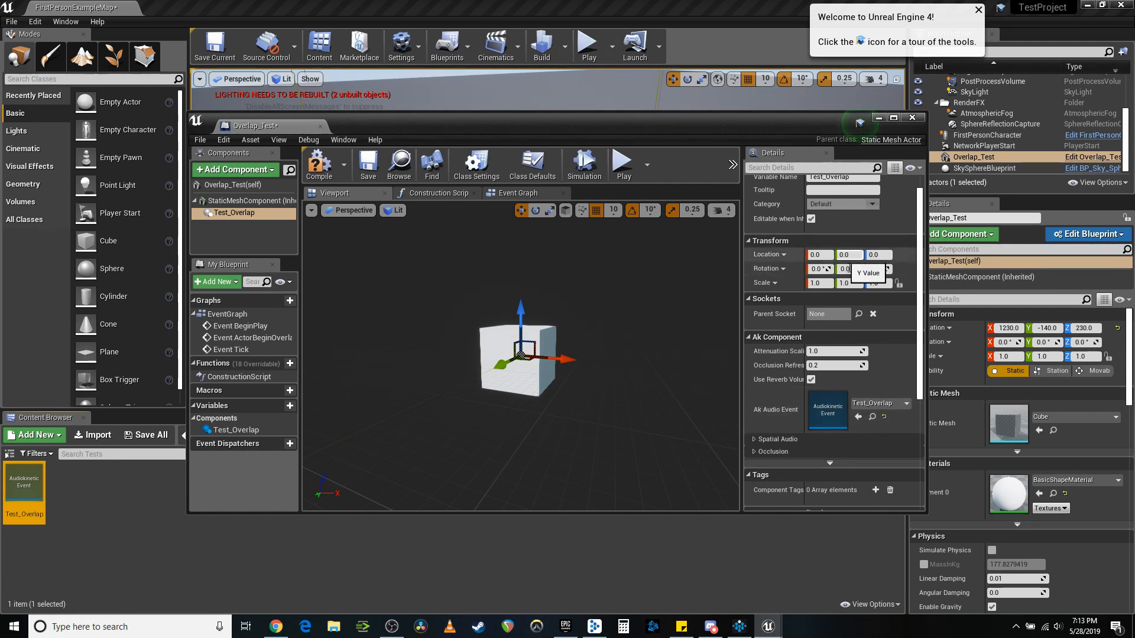
Compile and save the Overlap_Test Blueprint, and review the events available for the Test_Overlap component
click(832, 418)
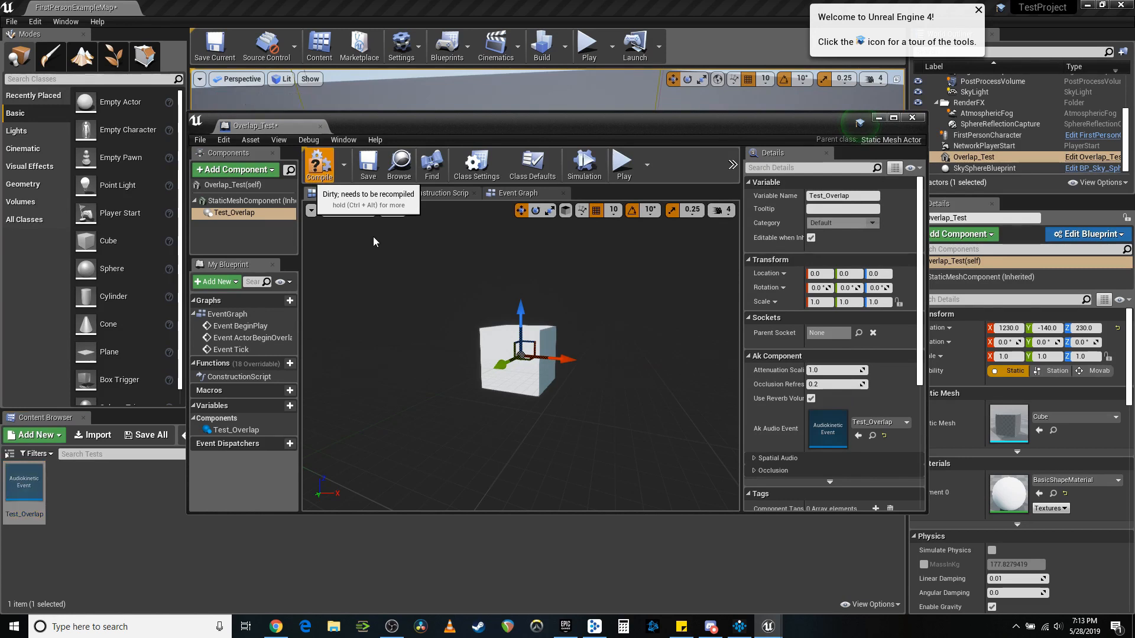
click(368, 168)
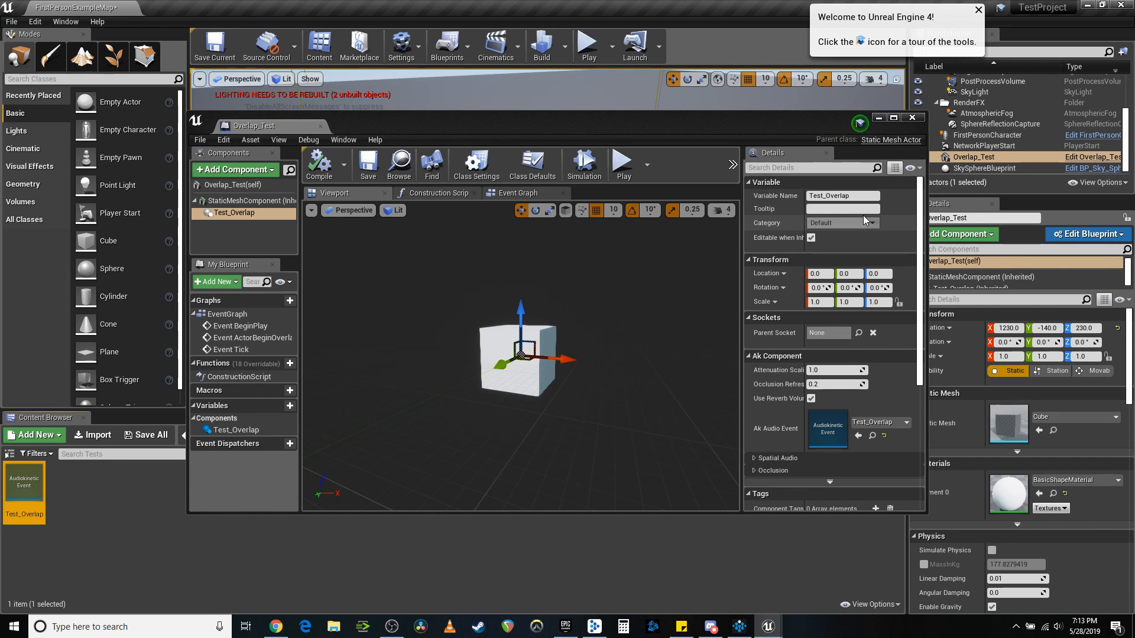
scroll(910, 347, down, 5)
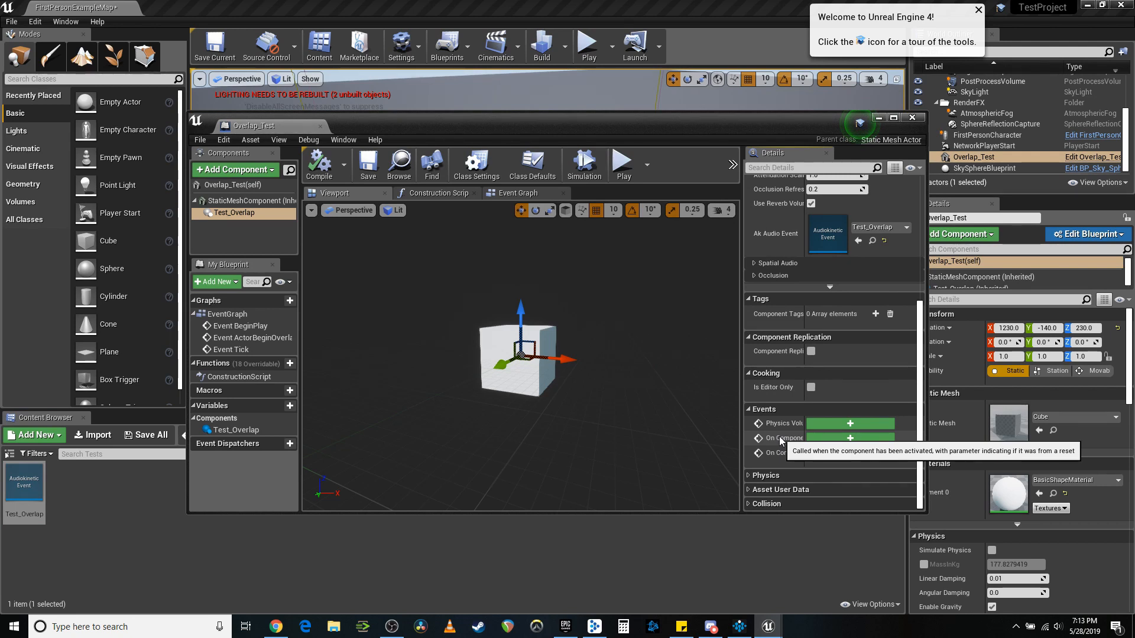
drag(780, 440, 857, 438)
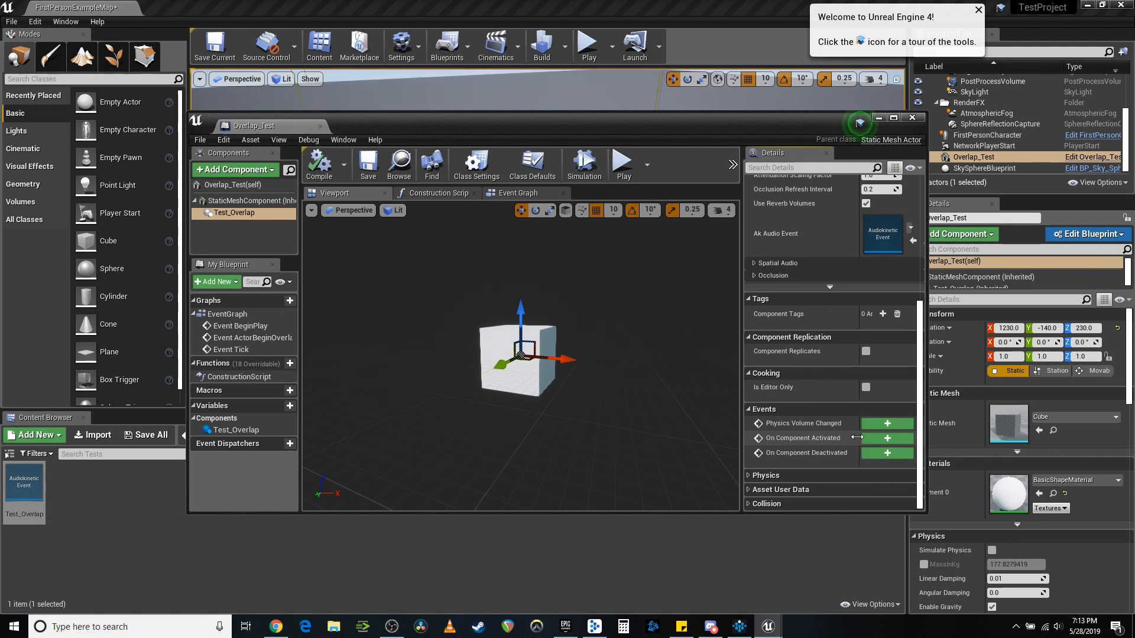
Add a Box Collision component named collider to the Blueprint, parented directly to the StaticMeshComponent
click(236, 170)
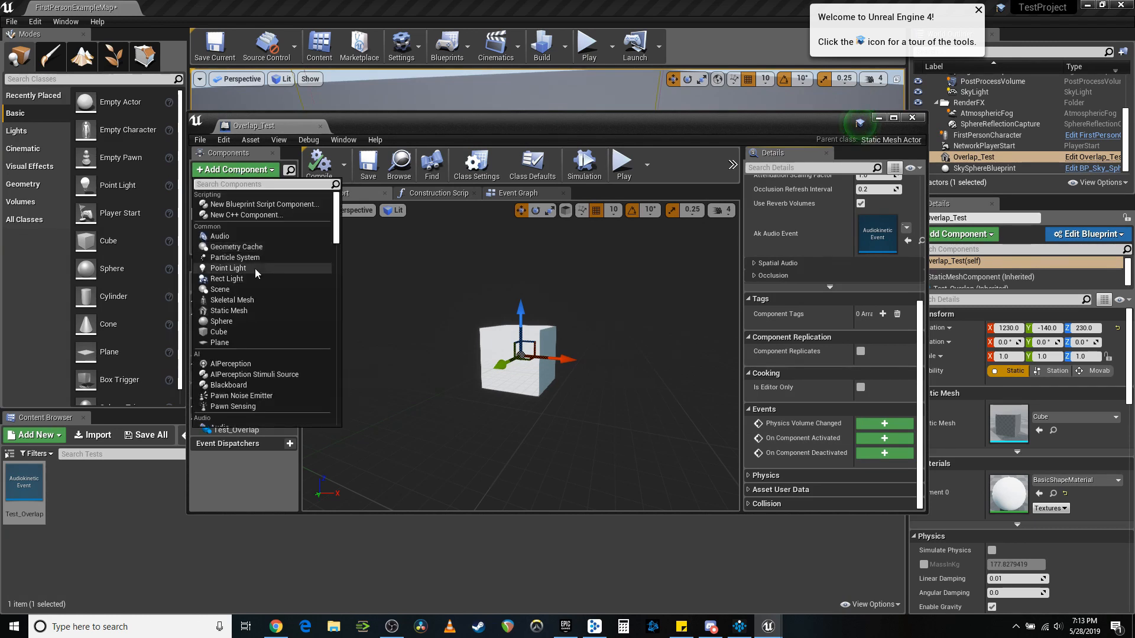
scroll(272, 279, down, 4)
scroll(272, 279, down, 2)
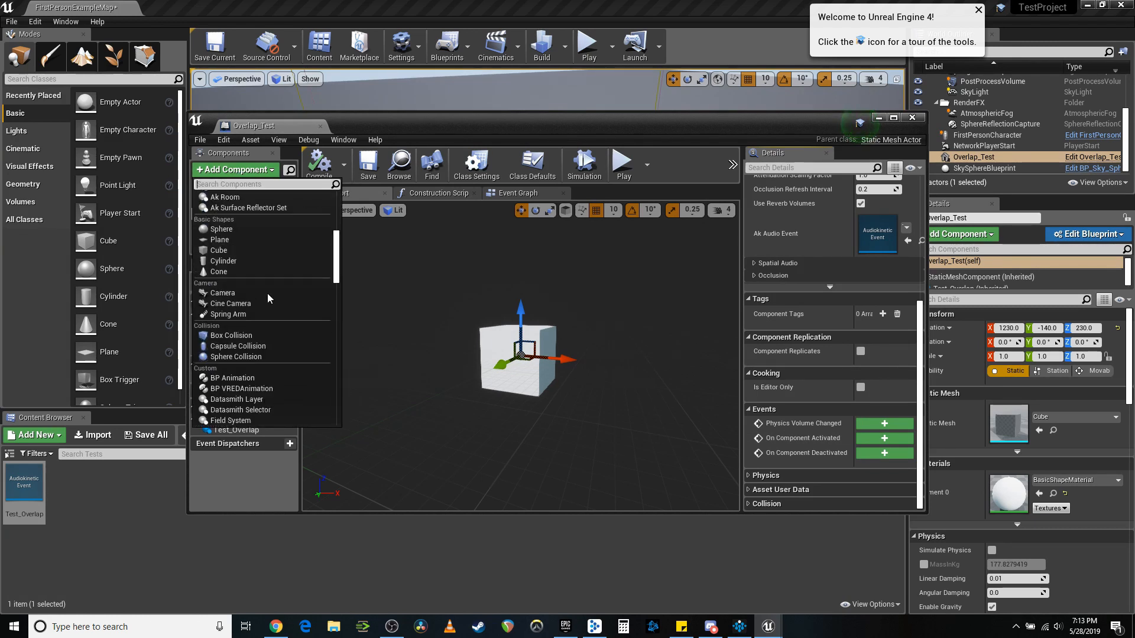
click(235, 329)
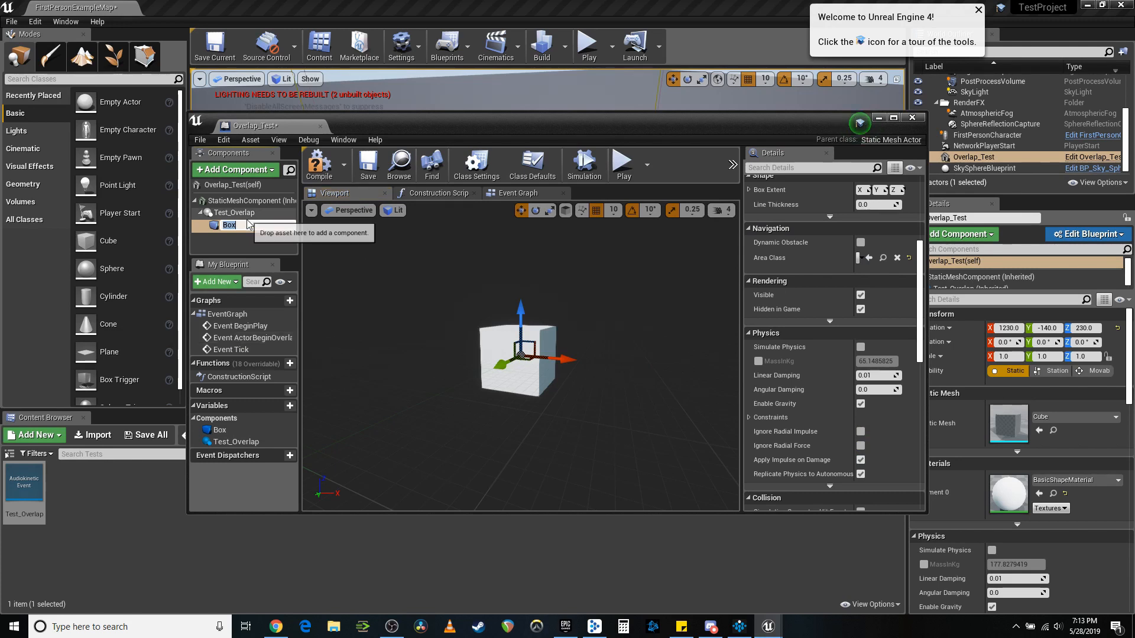
text(collider)
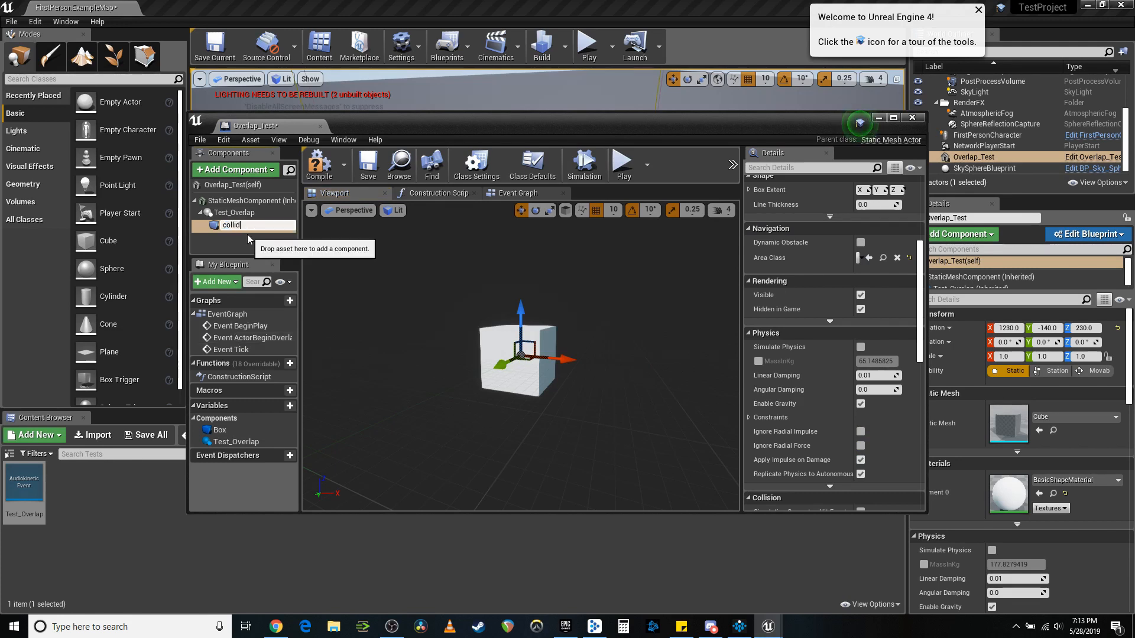
key(Return)
click(231, 224)
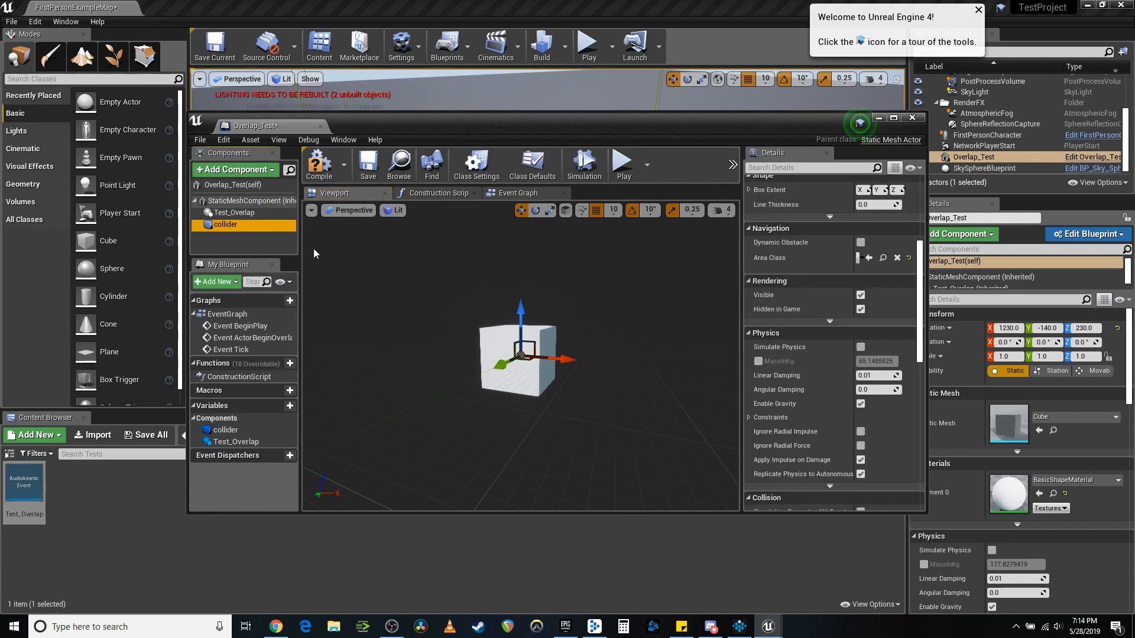
Add an On Component Begin Overlap event for the collider and show it in the Event Graph
scroll(802, 316, down, 4)
scroll(805, 313, down, 10)
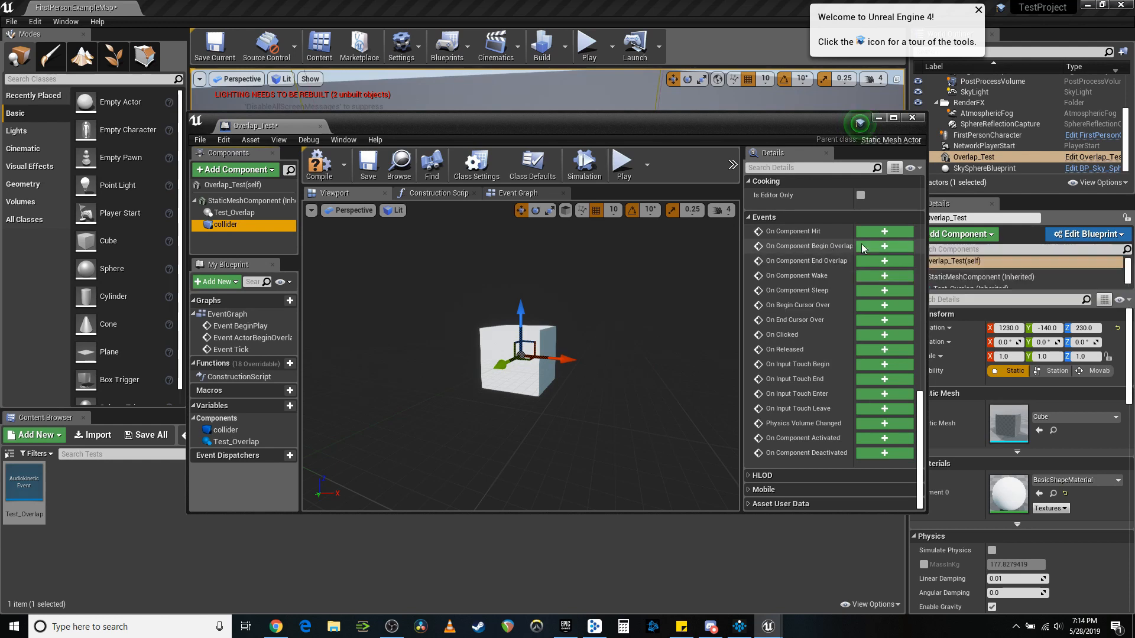
click(878, 245)
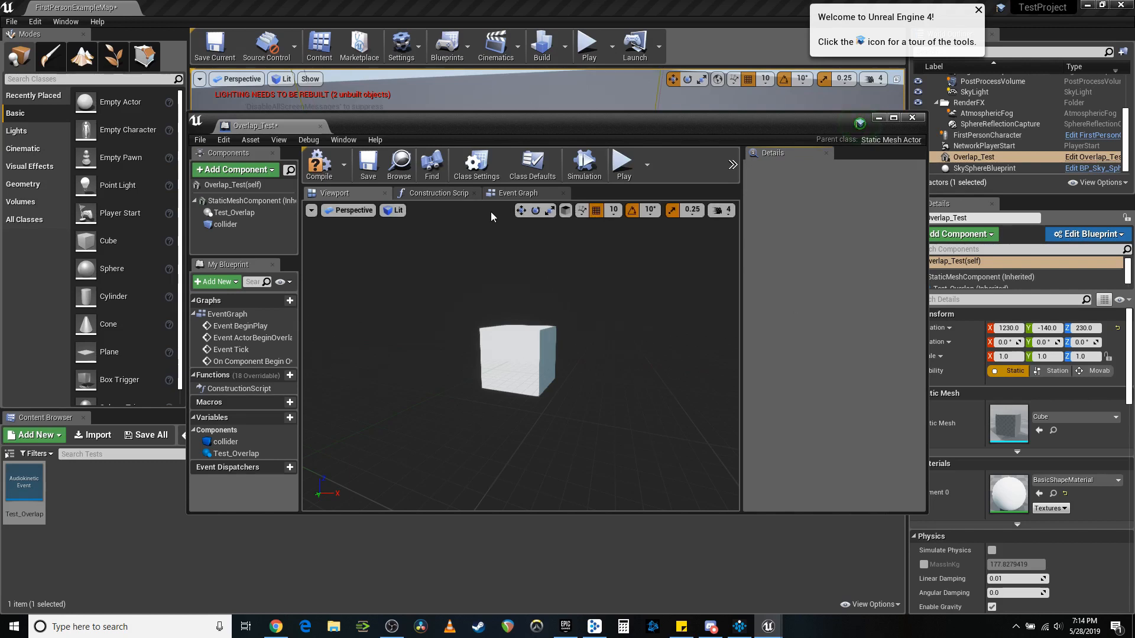
click(520, 194)
right_drag(476, 320, 369, 271)
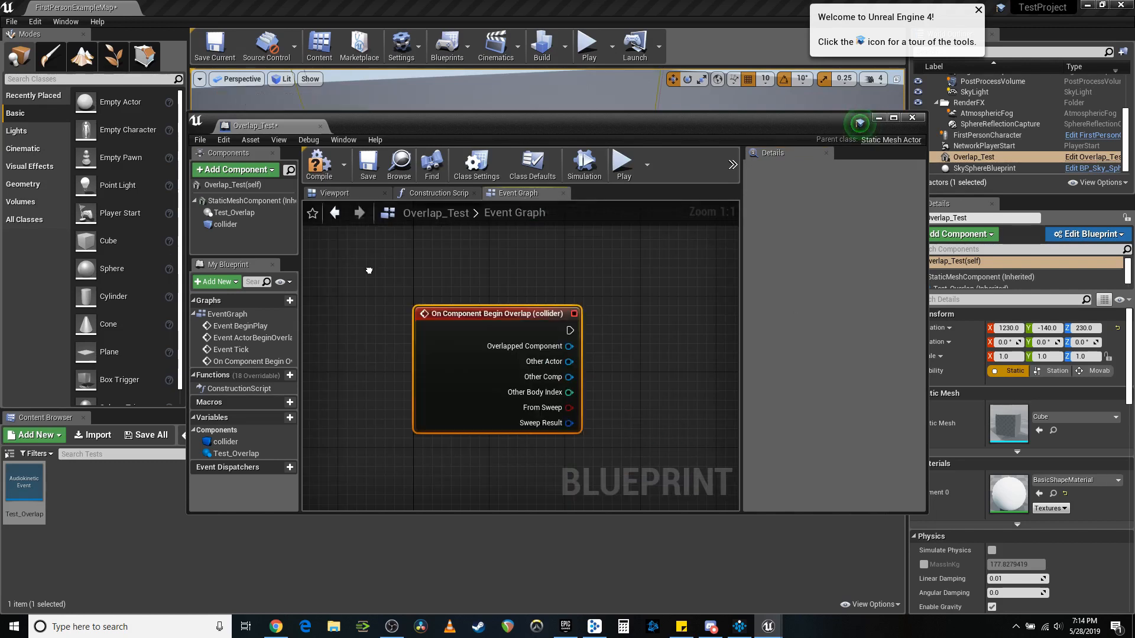
Delete the three disabled default event nodes and move the collider's overlap event node up into their place
scroll(369, 271, down, 4)
scroll(374, 275, down, 2)
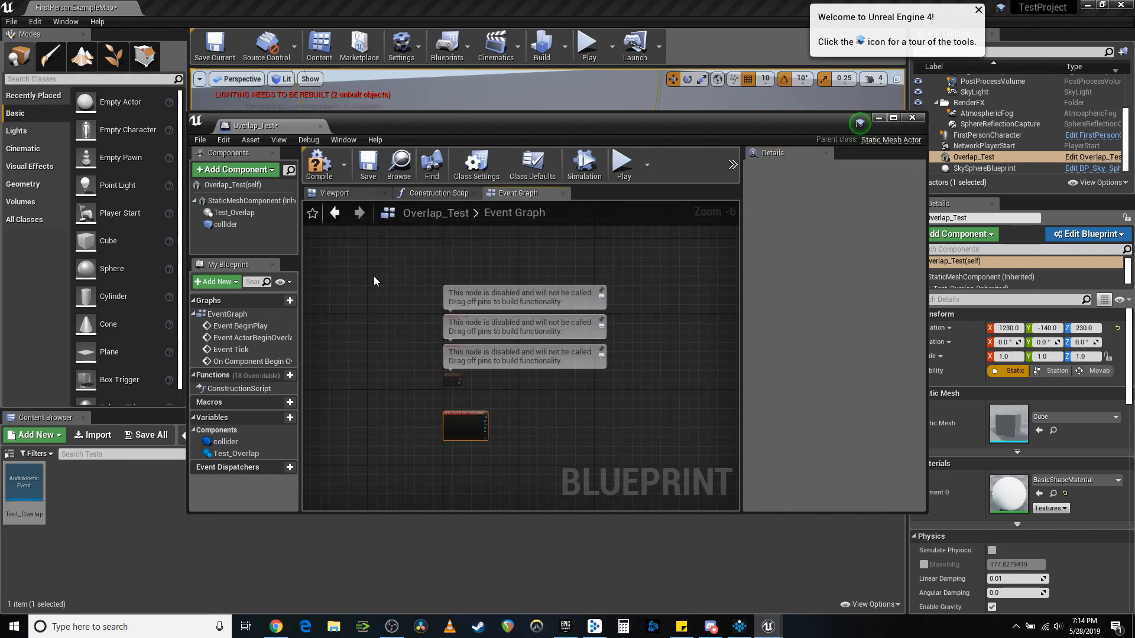
drag(367, 273, 563, 392)
key(Delete)
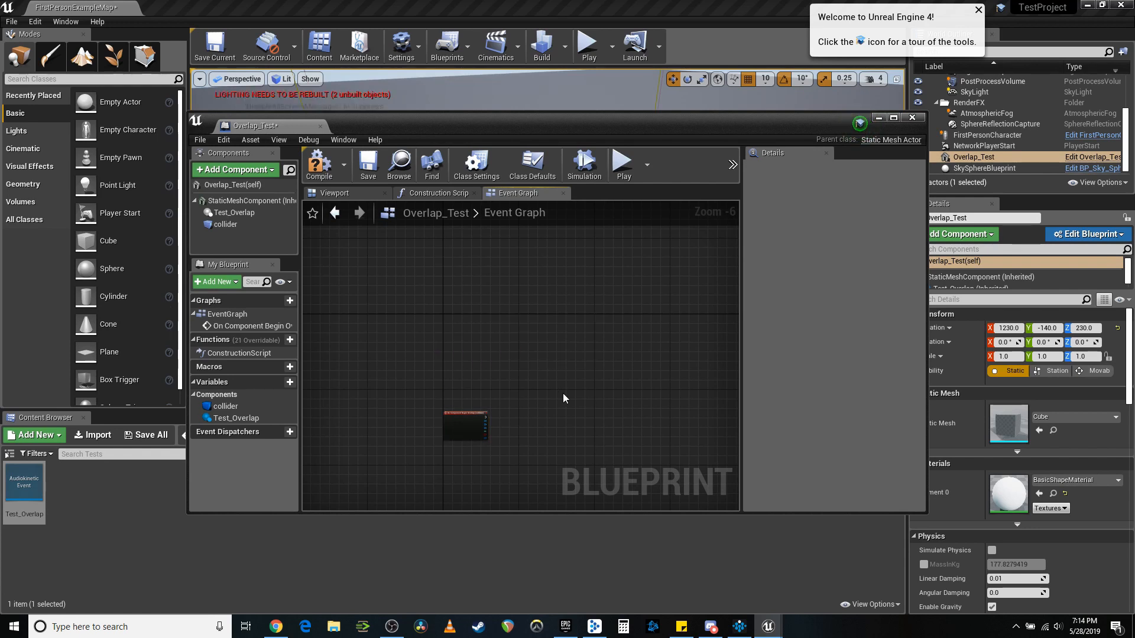
drag(462, 417, 455, 309)
scroll(495, 342, up, 5)
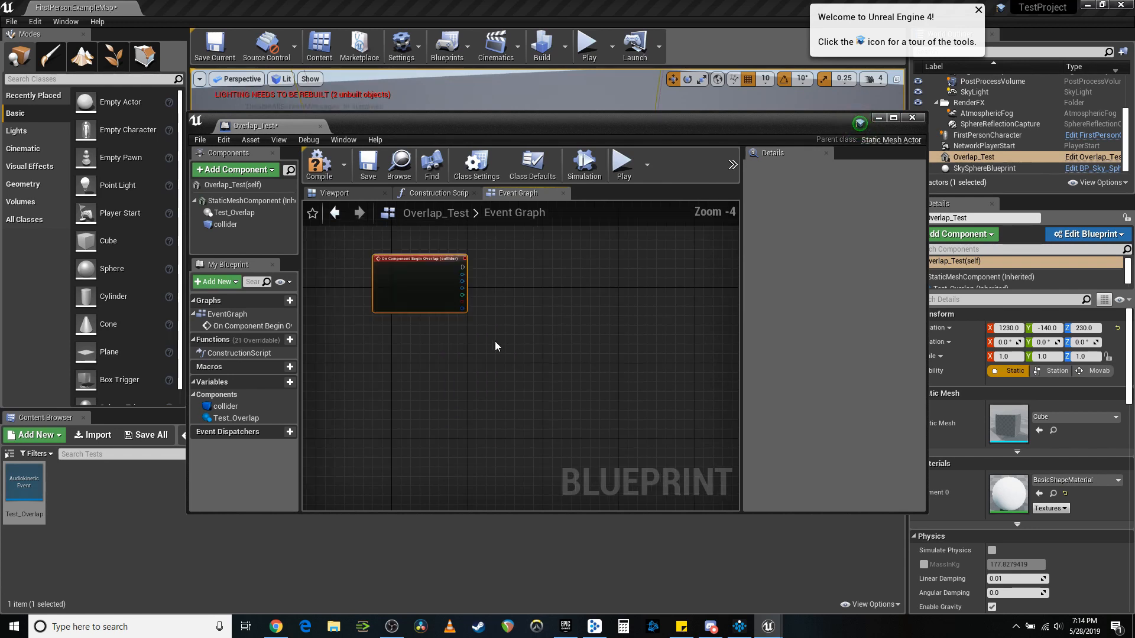
right_drag(477, 317, 556, 378)
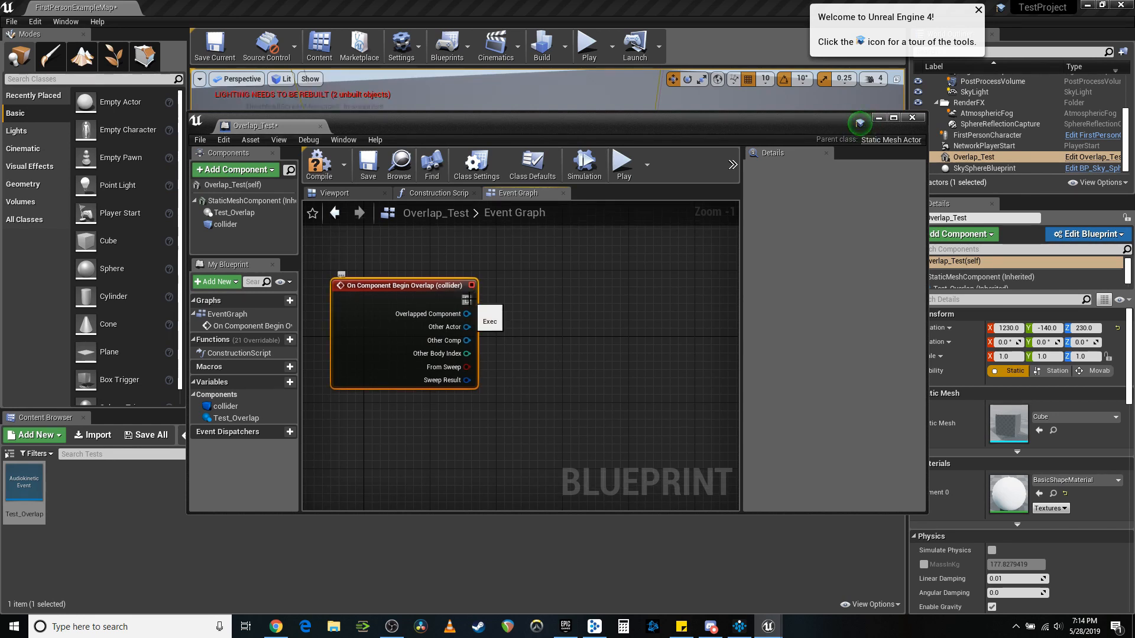
Connect an Audiokinetic Post Event node to the overlap event's execution output and set its Ak Event to Test_Overlap
drag(467, 300, 590, 336)
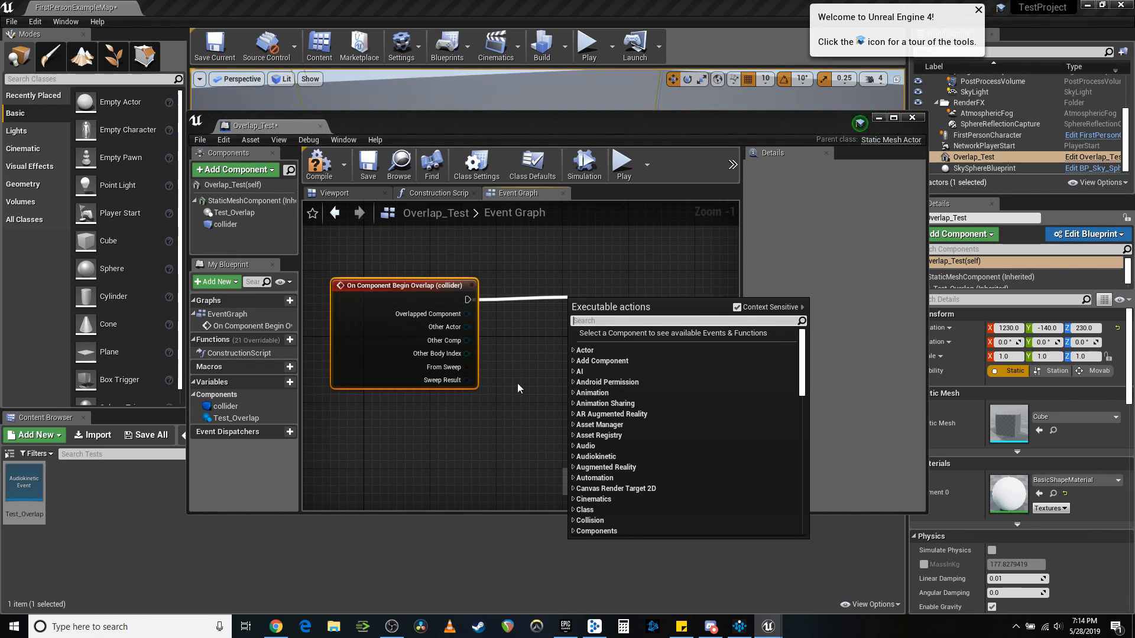
text(post)
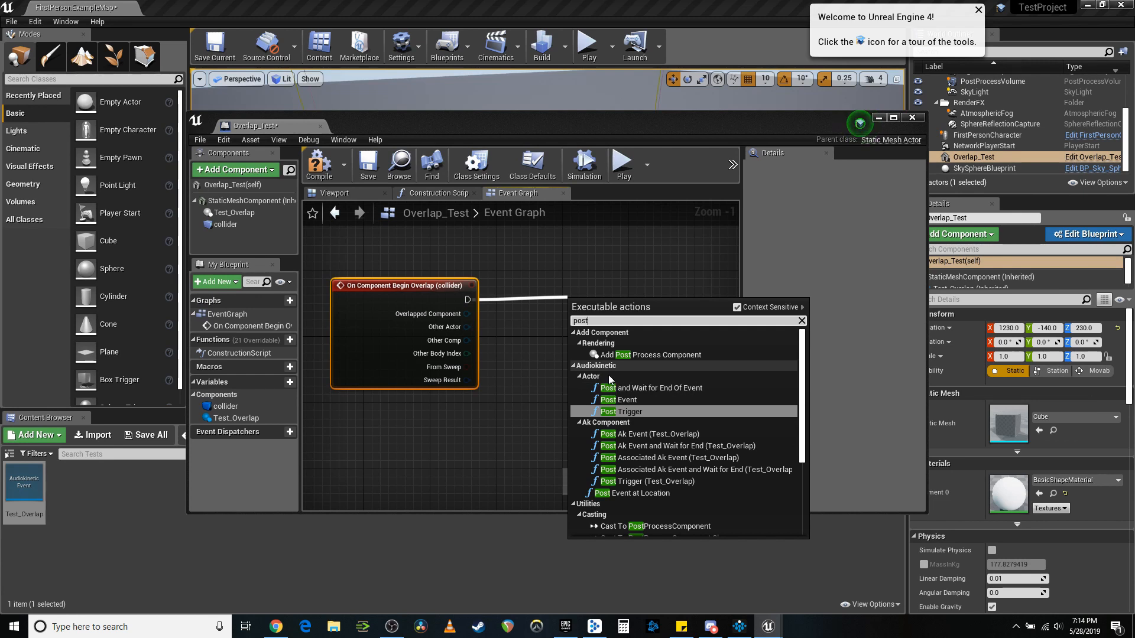
click(624, 400)
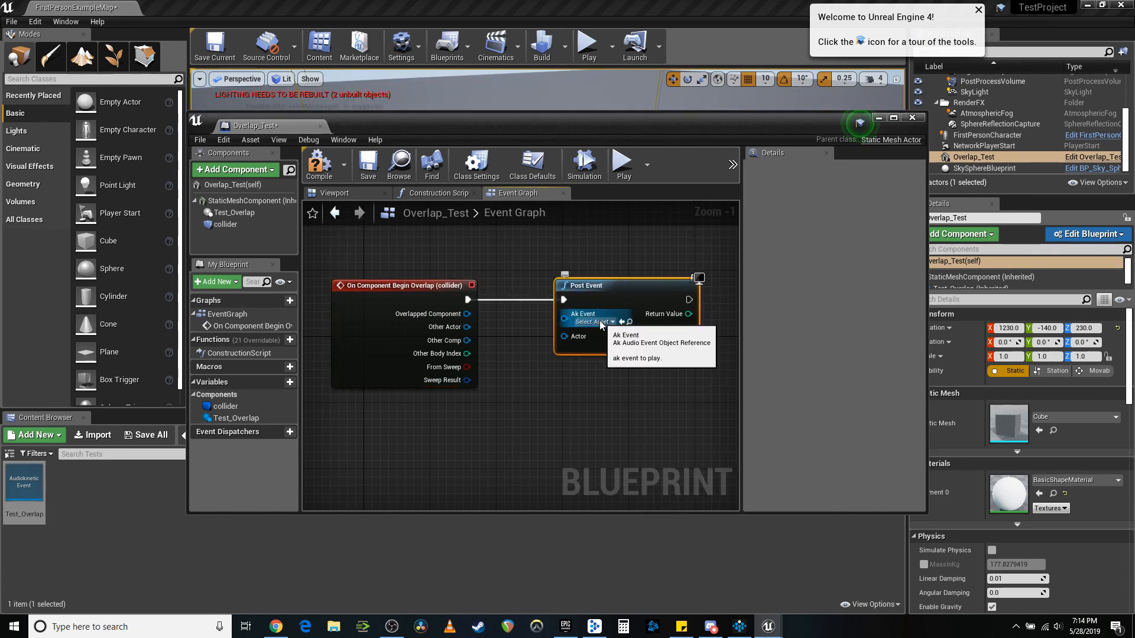
click(598, 322)
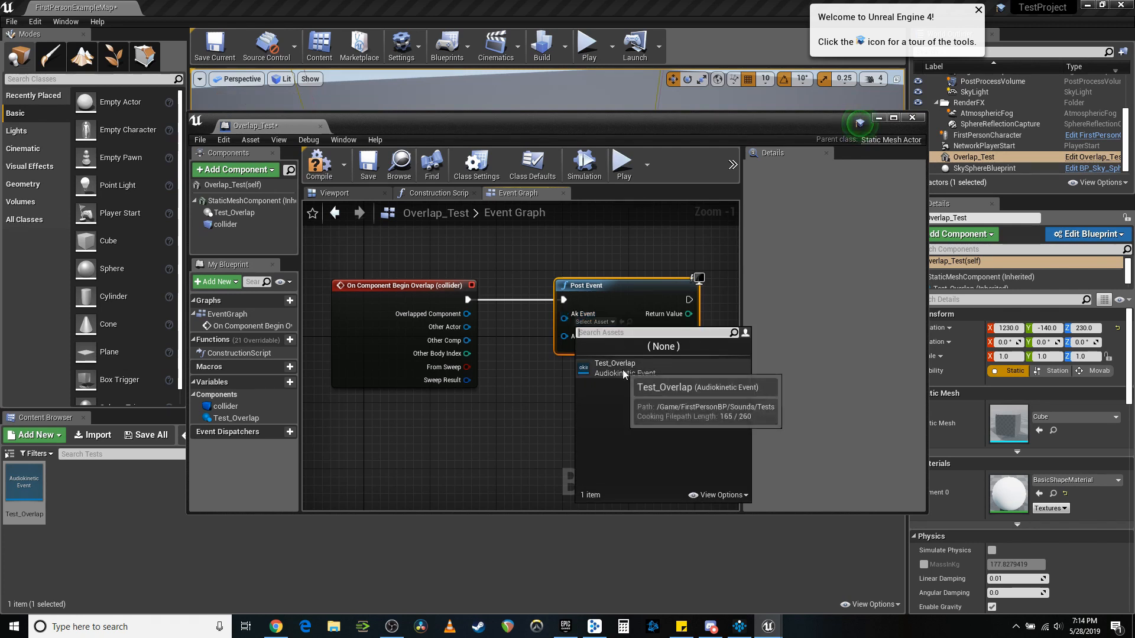
click(623, 370)
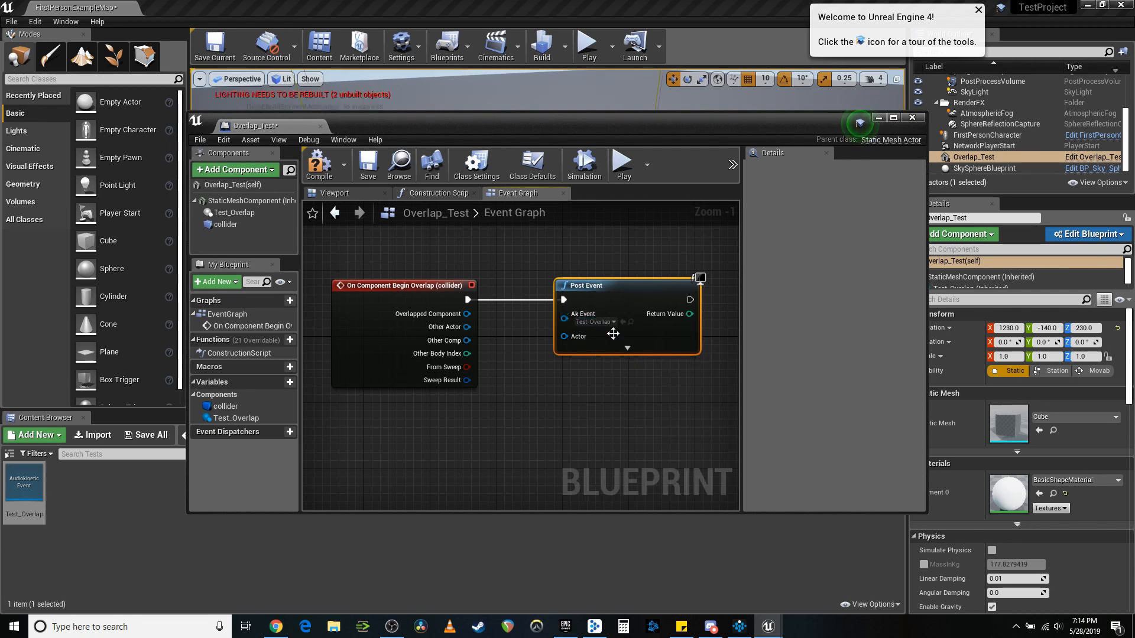
Feed the Post Event node's Actor input with a reference to self and place the Self node just below it
drag(571, 342, 530, 393)
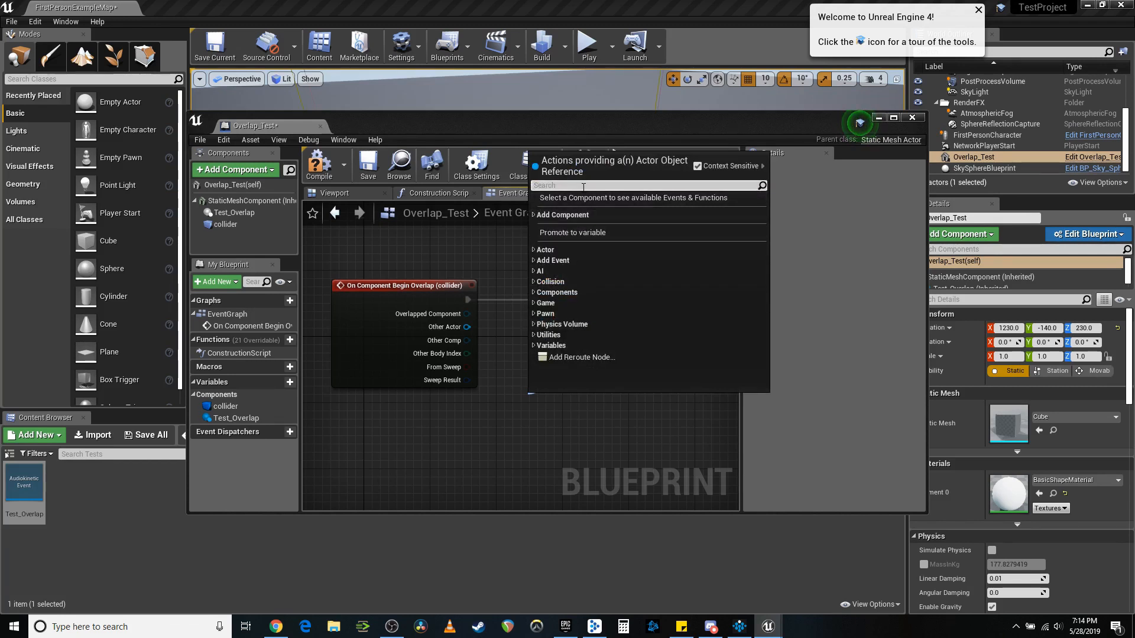
text(self)
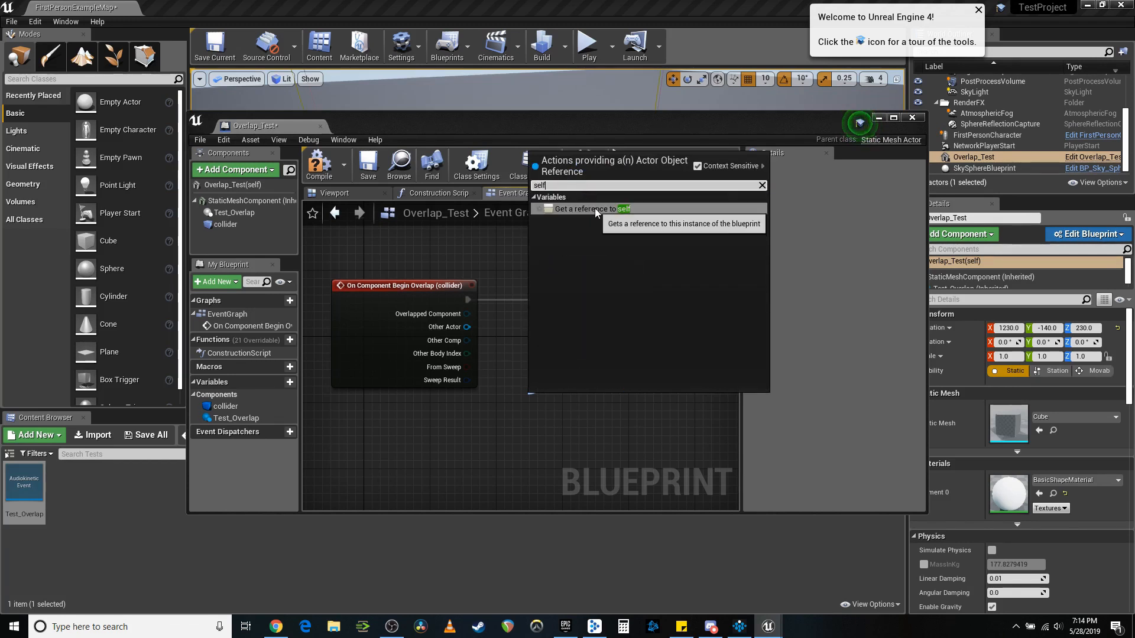
click(595, 208)
drag(538, 407, 512, 390)
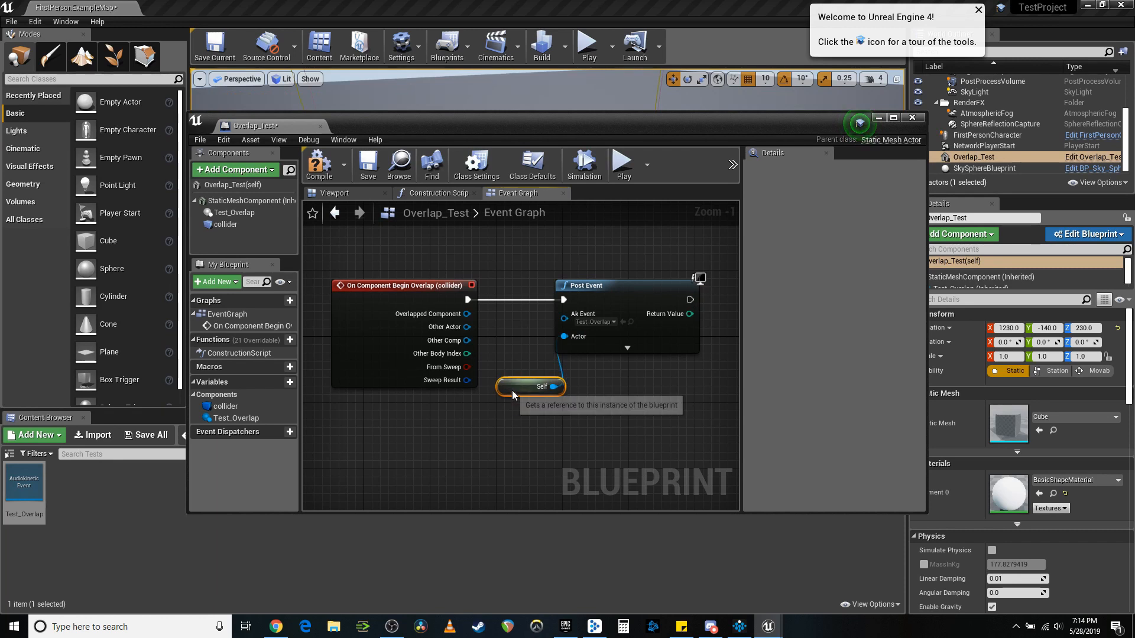
Compile and save the Overlap_Test Blueprint, and close its editor
click(319, 166)
click(368, 165)
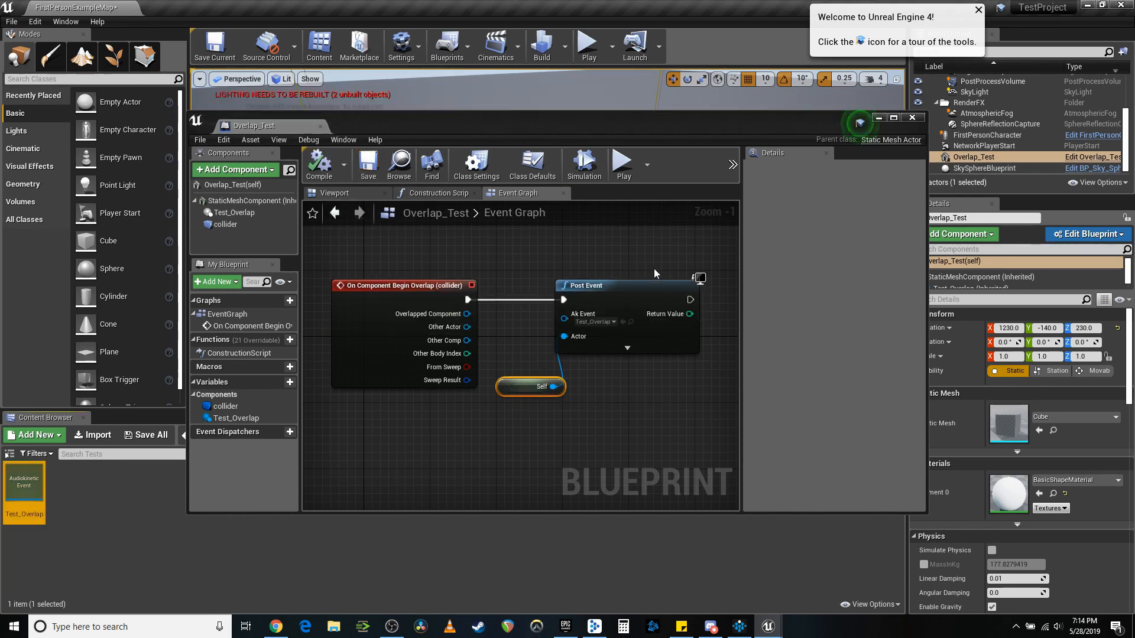
click(911, 118)
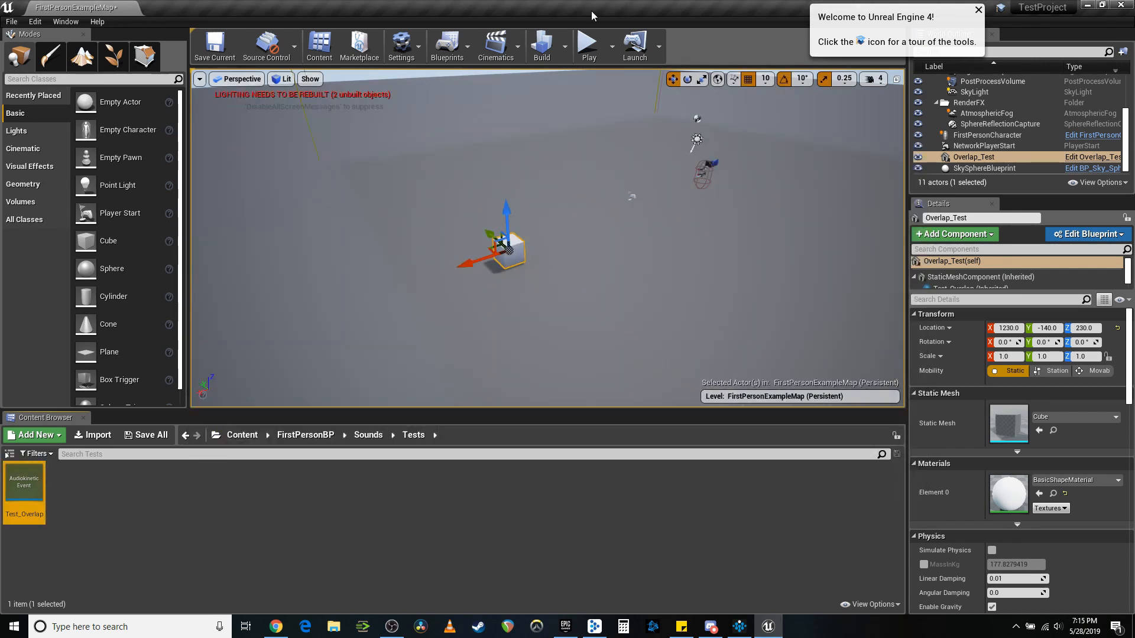
Generate the Main_Soundbank SoundBank for the Windows platform only and save the current level
click(565, 47)
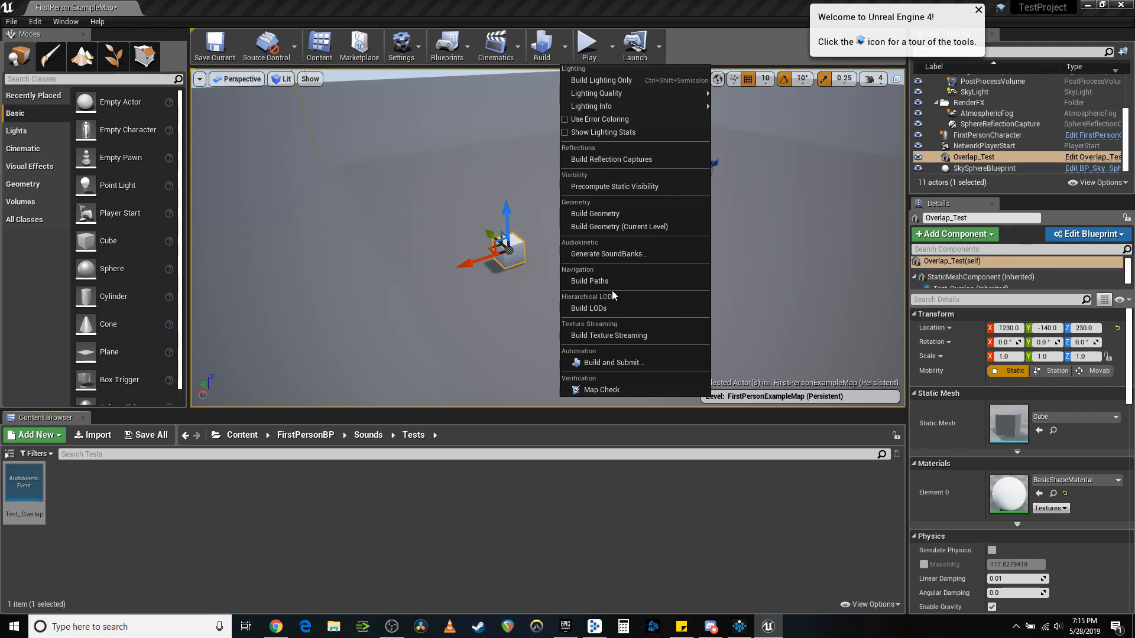
click(609, 253)
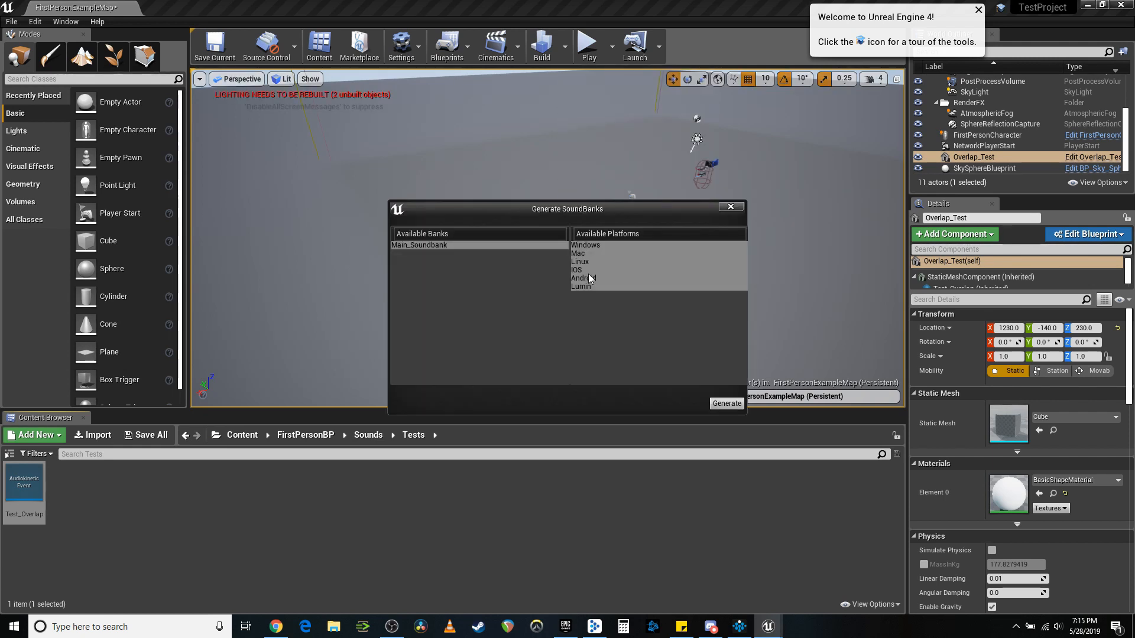
click(591, 245)
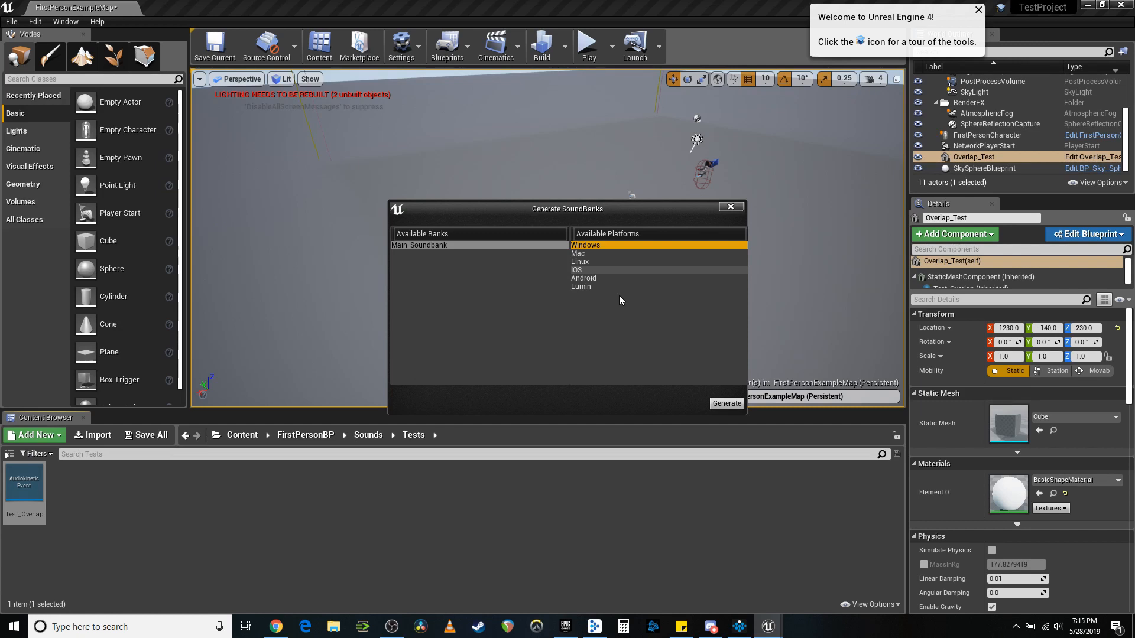
click(727, 403)
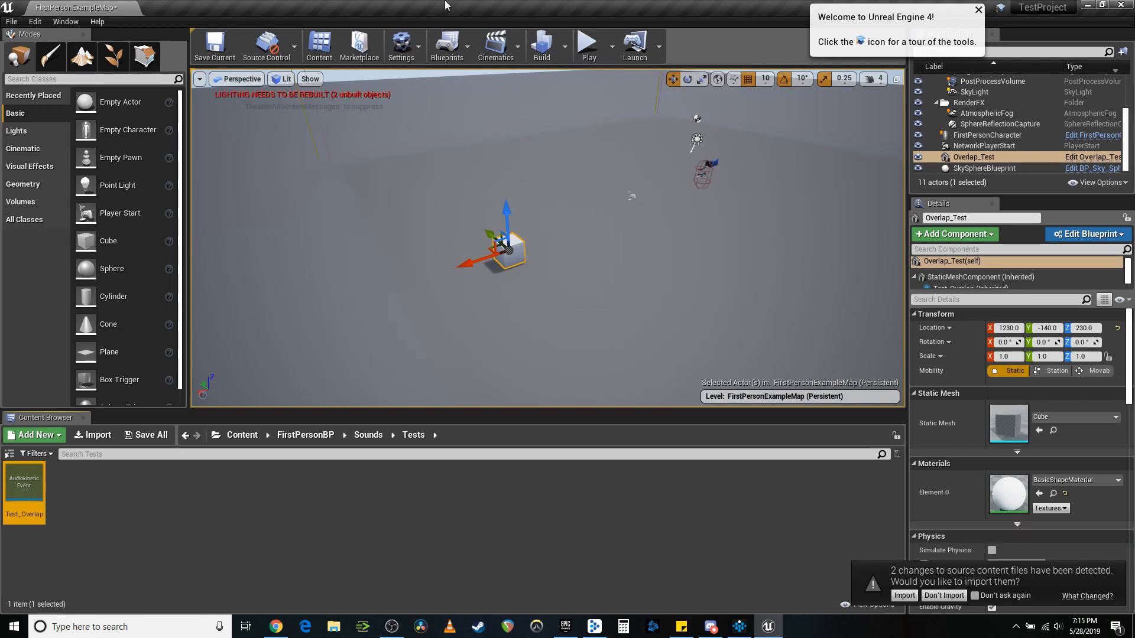
click(214, 51)
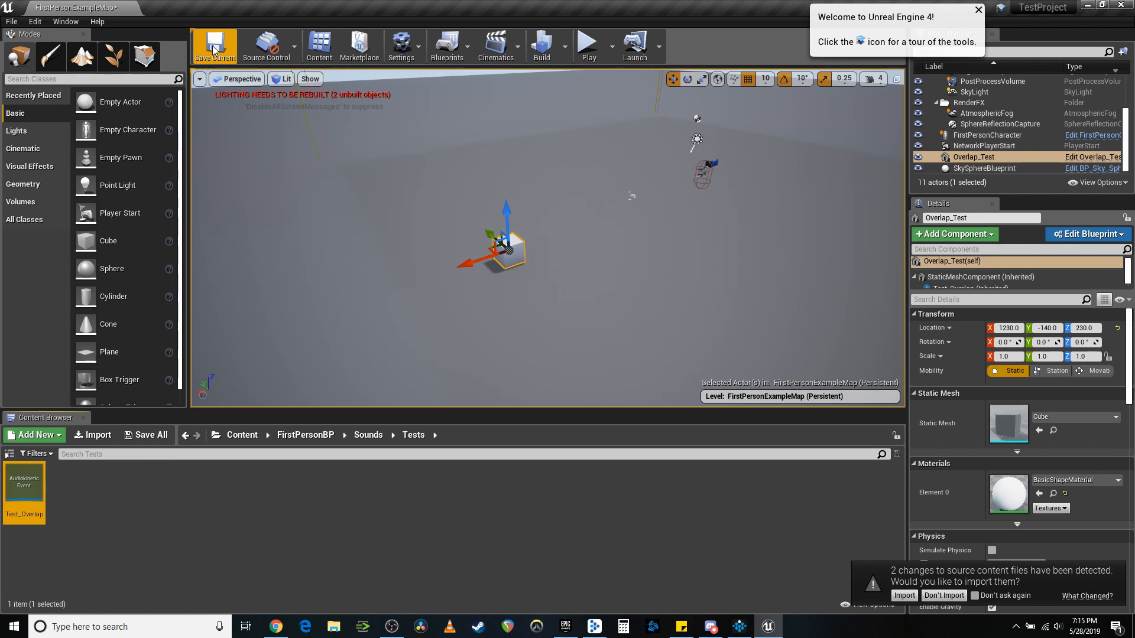
Play the level and test the overlap sound by walking toward and away from the cube and shooting at it
click(590, 56)
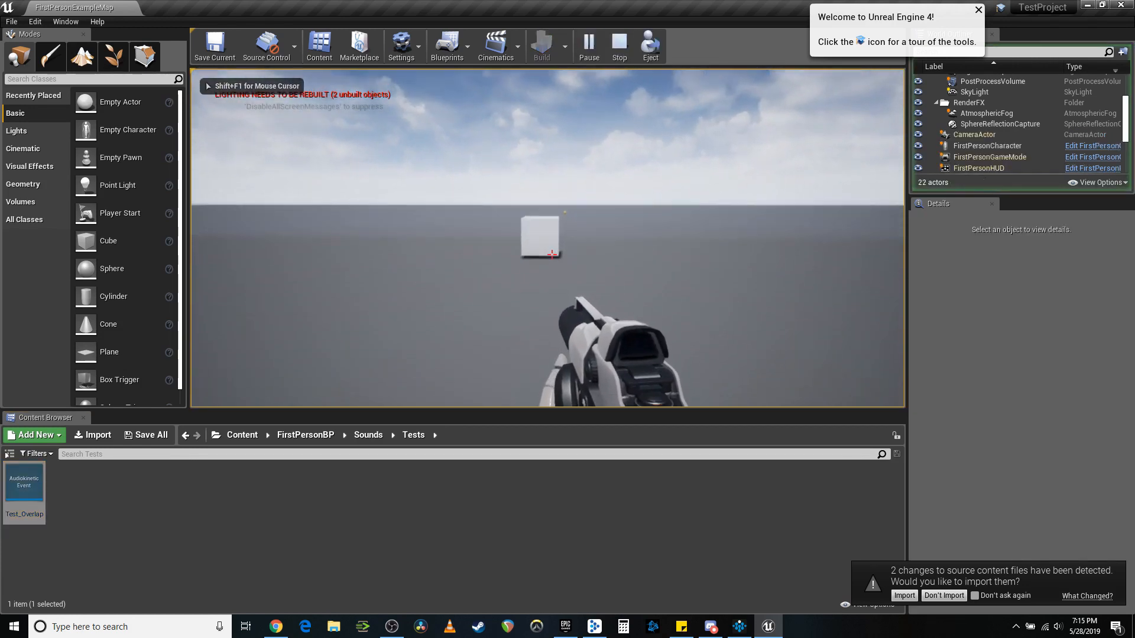
key(w)
key(w)
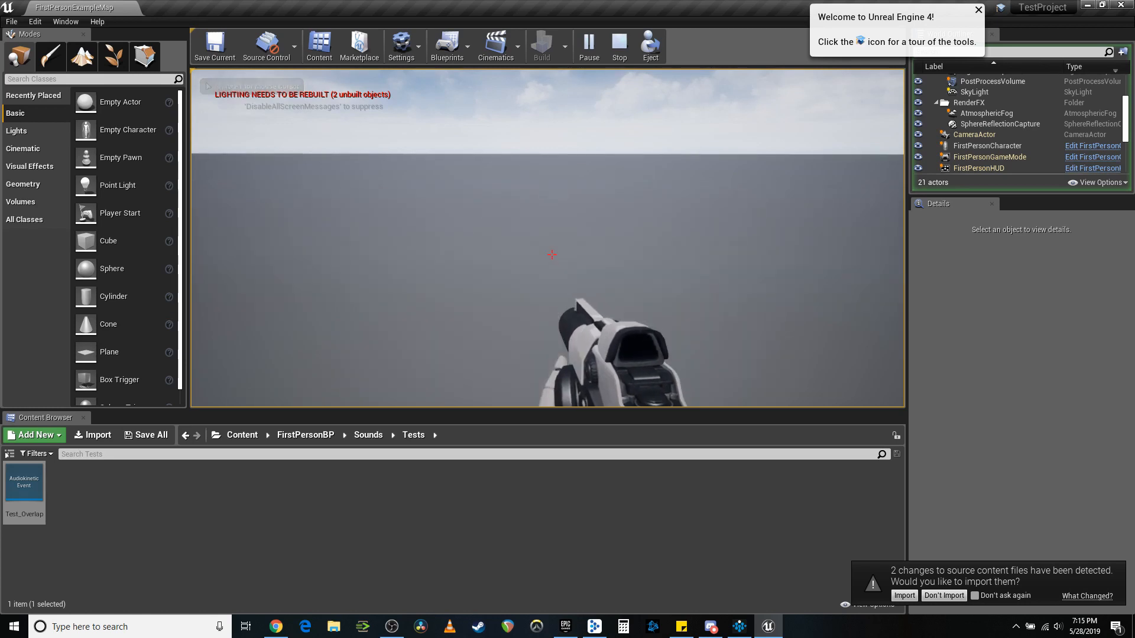
key(s)
key(s)
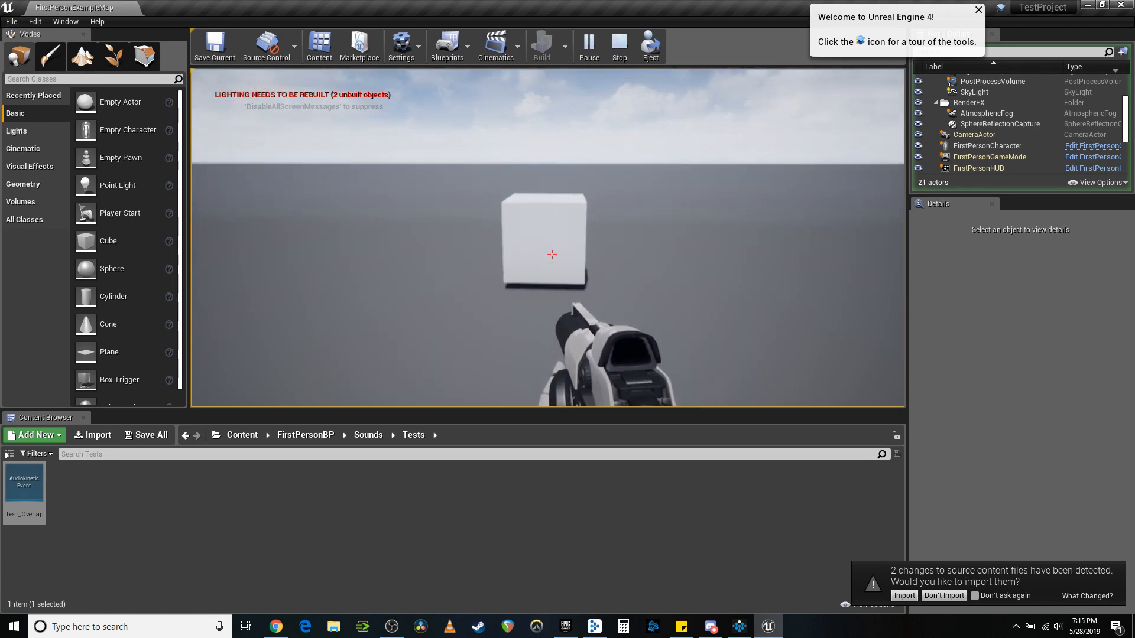
click(551, 255)
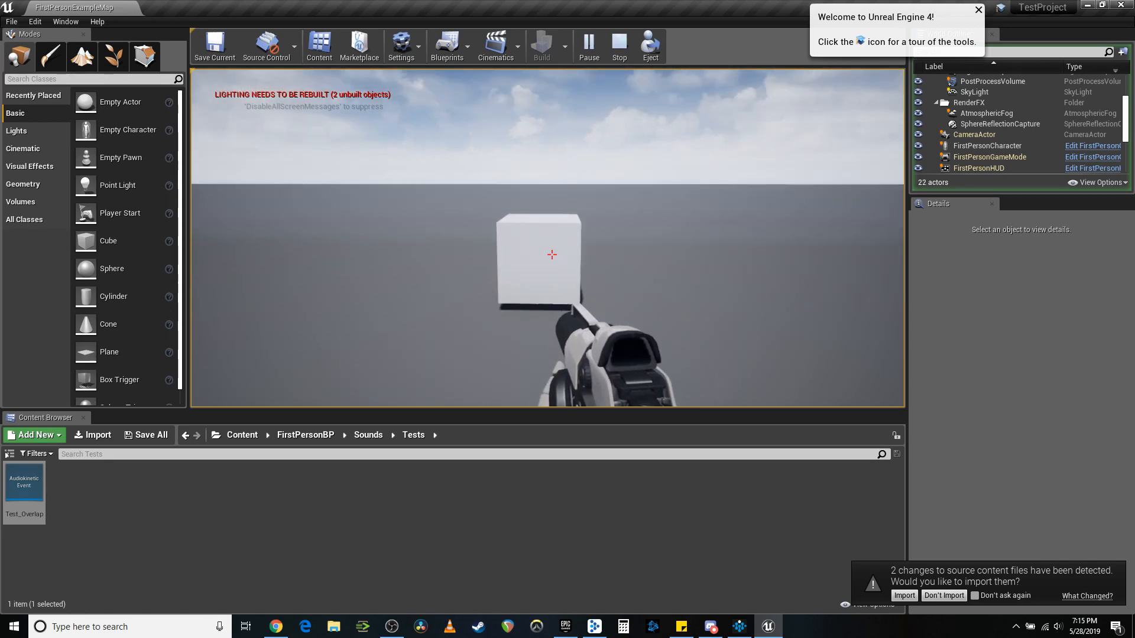
click(551, 255)
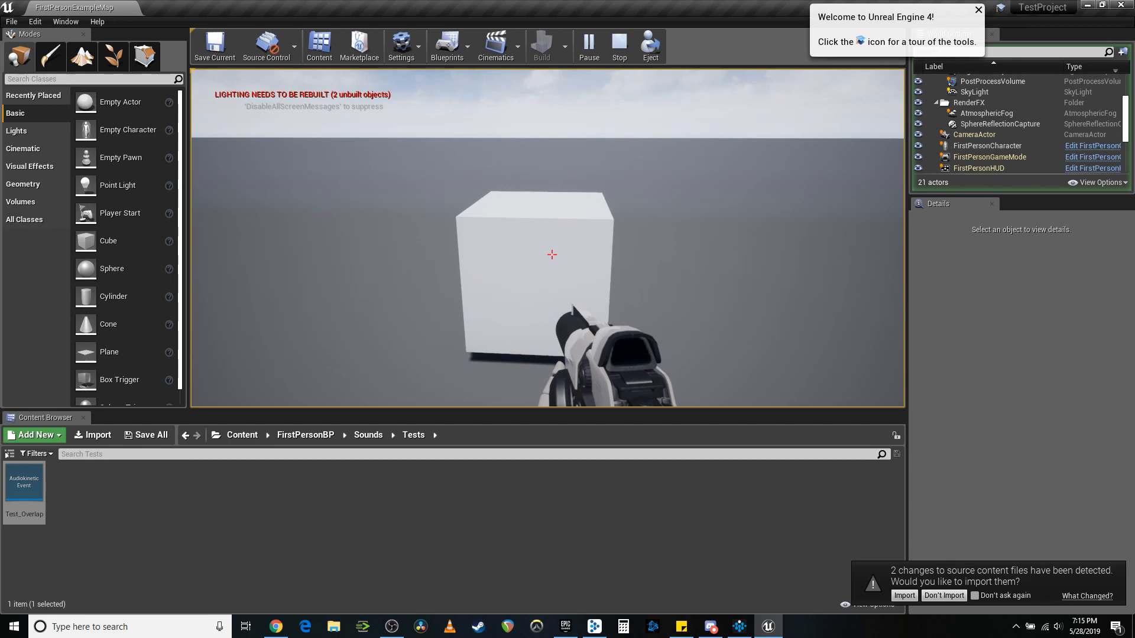
key(s)
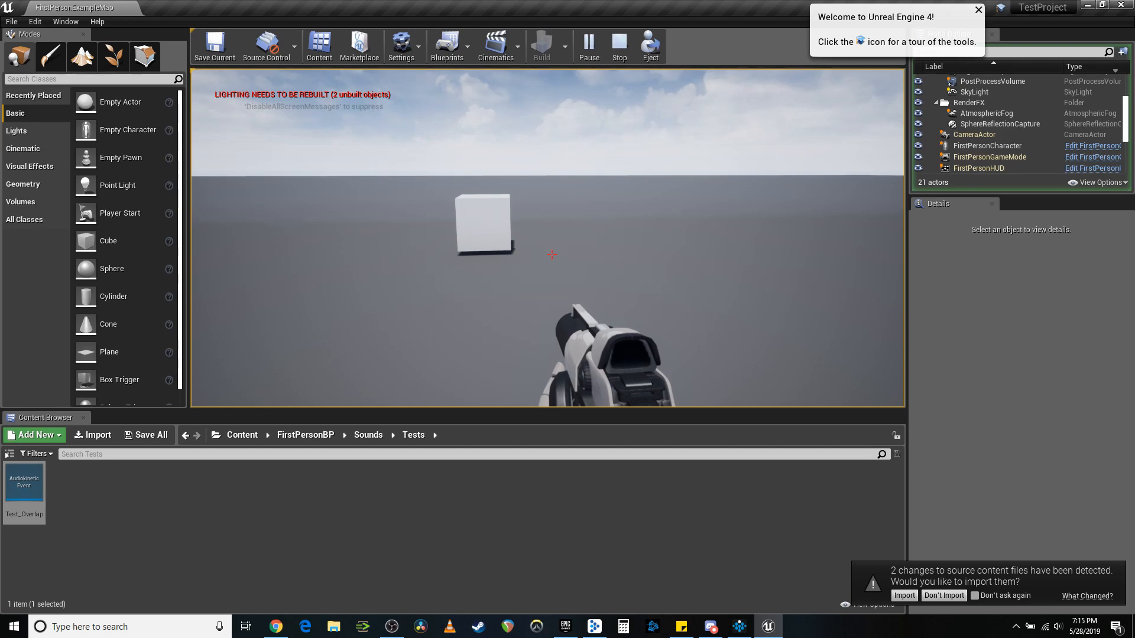
key(w)
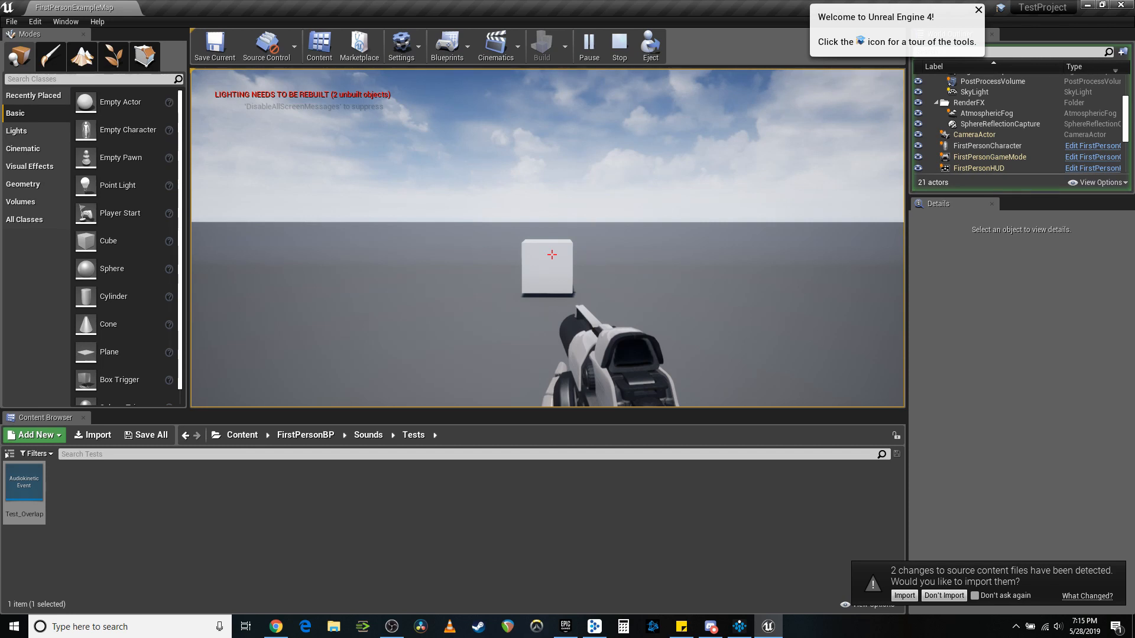
key(w)
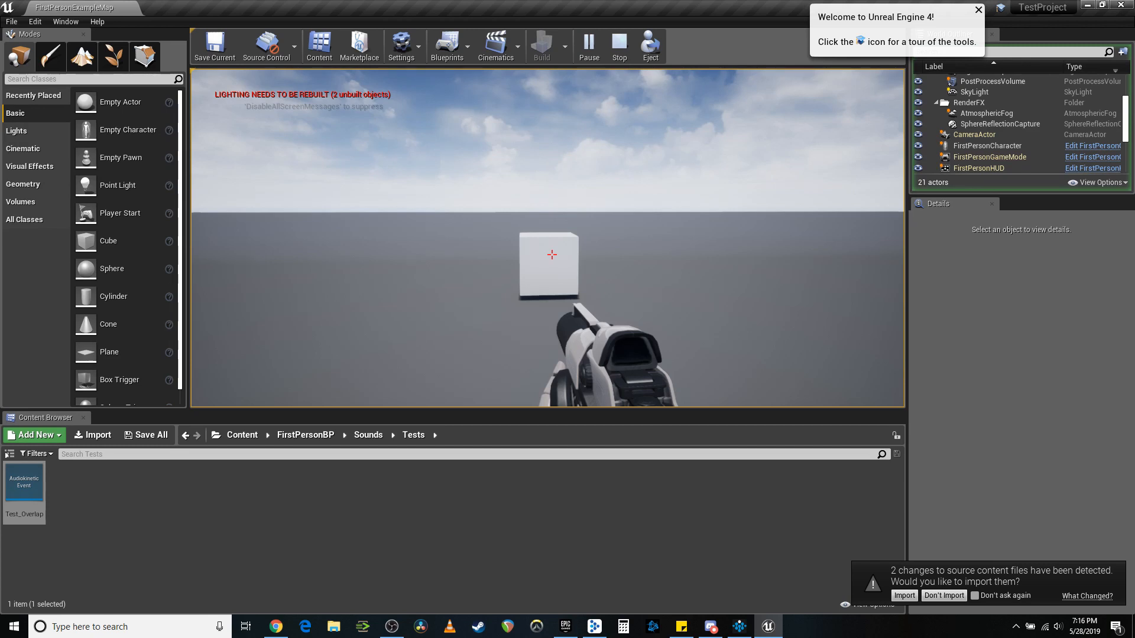
key(d)
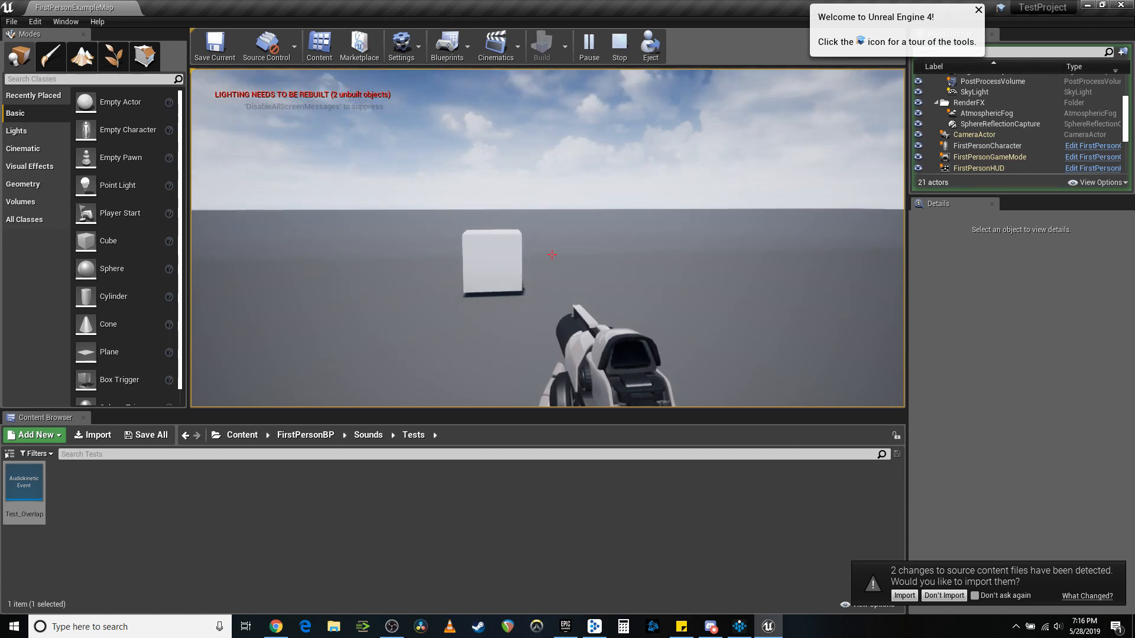